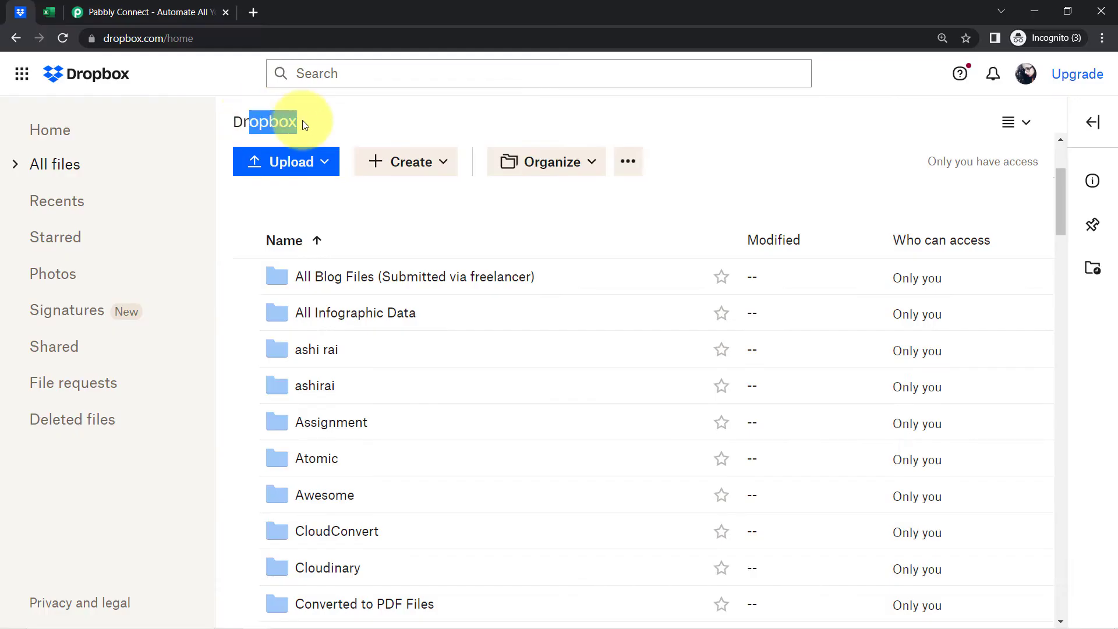
Switch from the Dropbox folders to the 'All File Links' Excel workbook with its File Link header
click(49, 12)
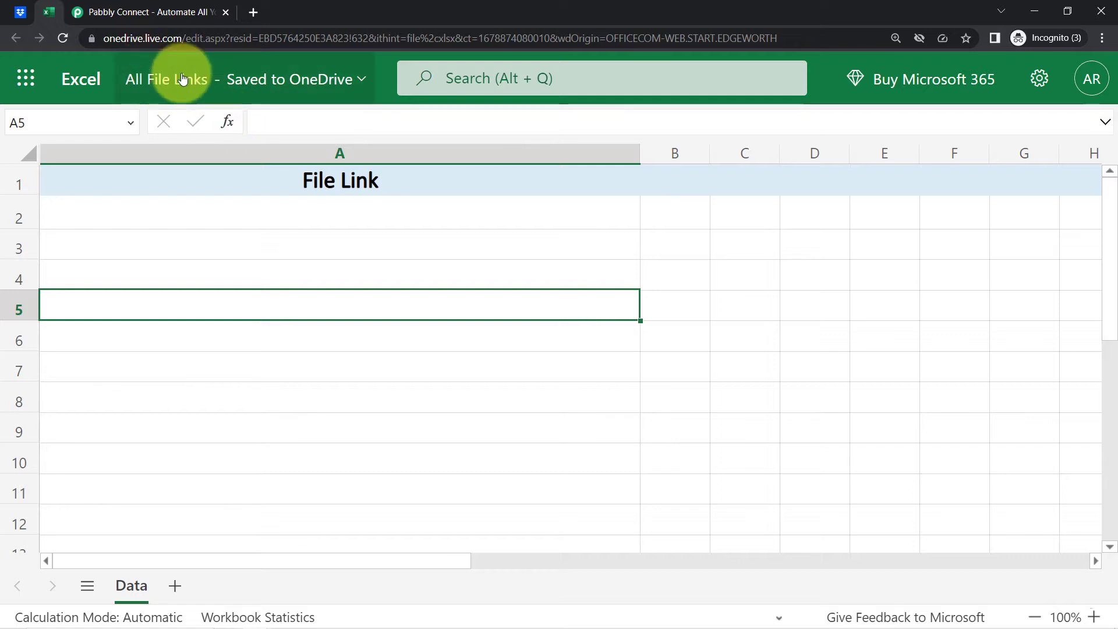
Compare Dropbox with the workbook, marking the empty cells A2:A6 under File Link
click(20, 12)
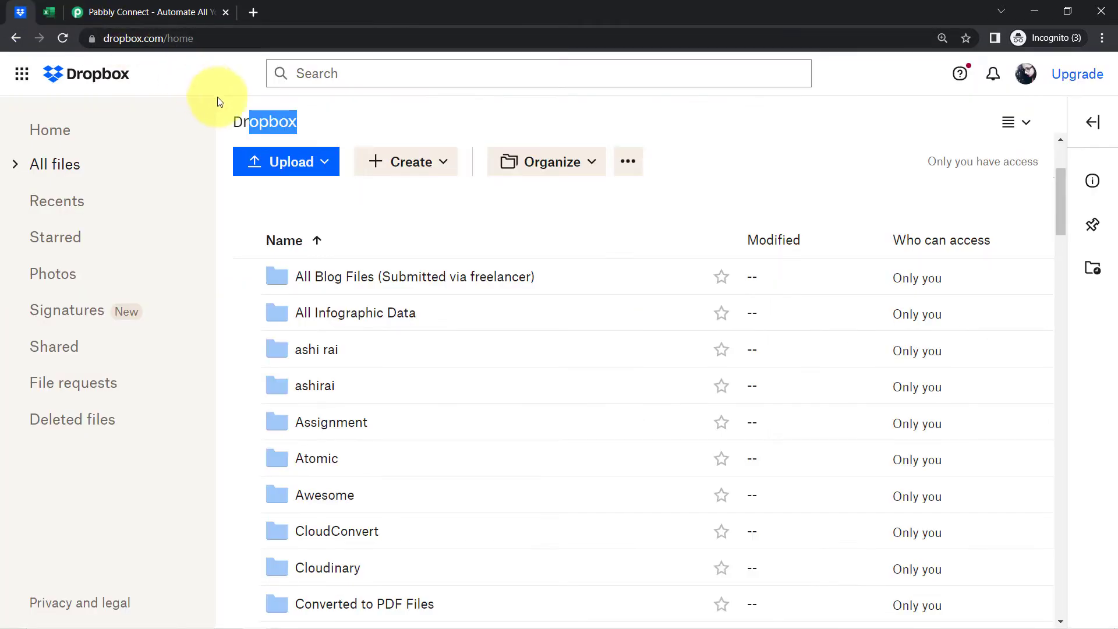
click(239, 117)
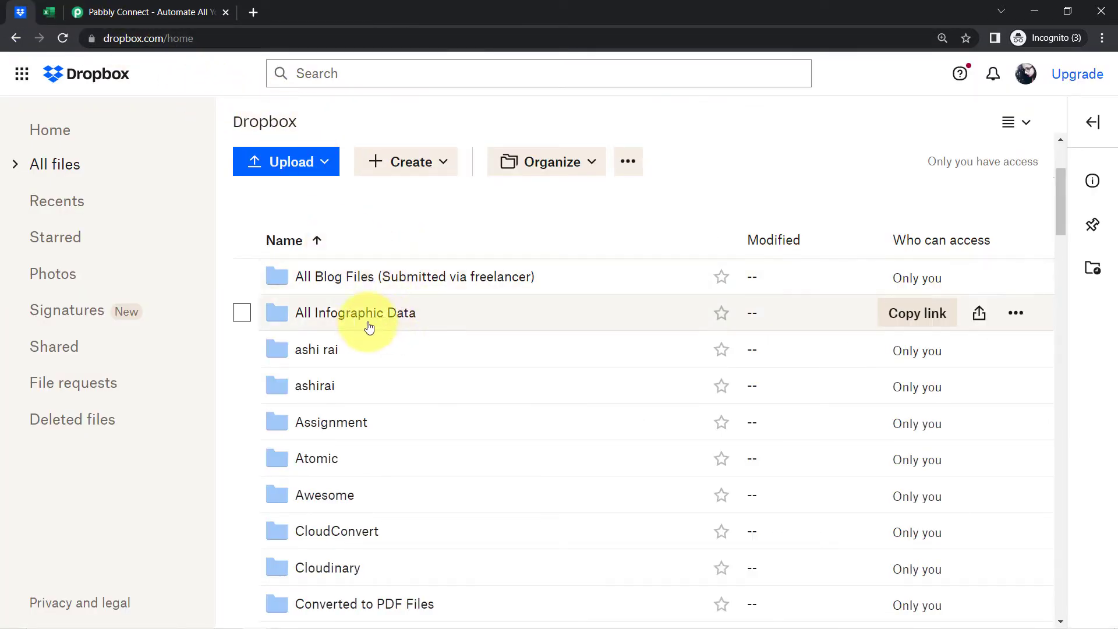
click(43, 8)
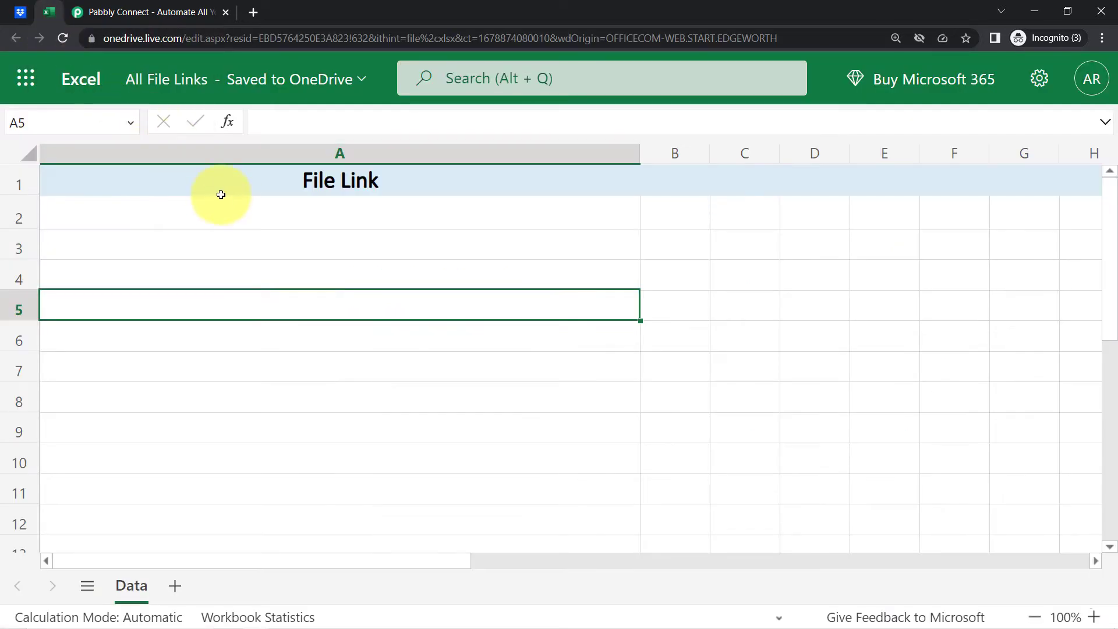
drag(231, 210, 226, 359)
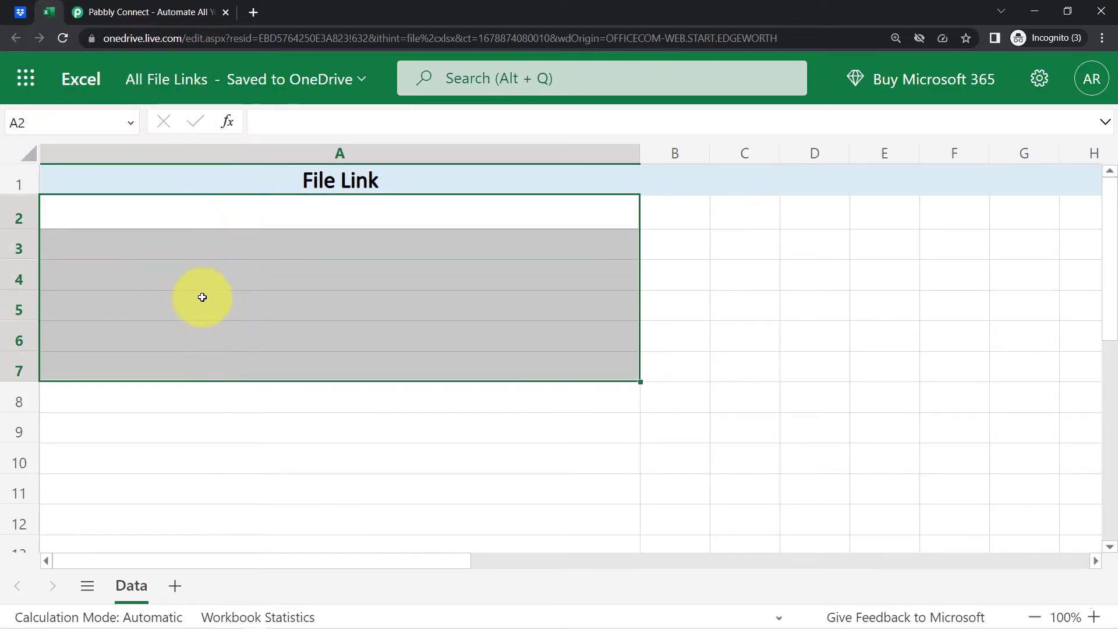
click(17, 19)
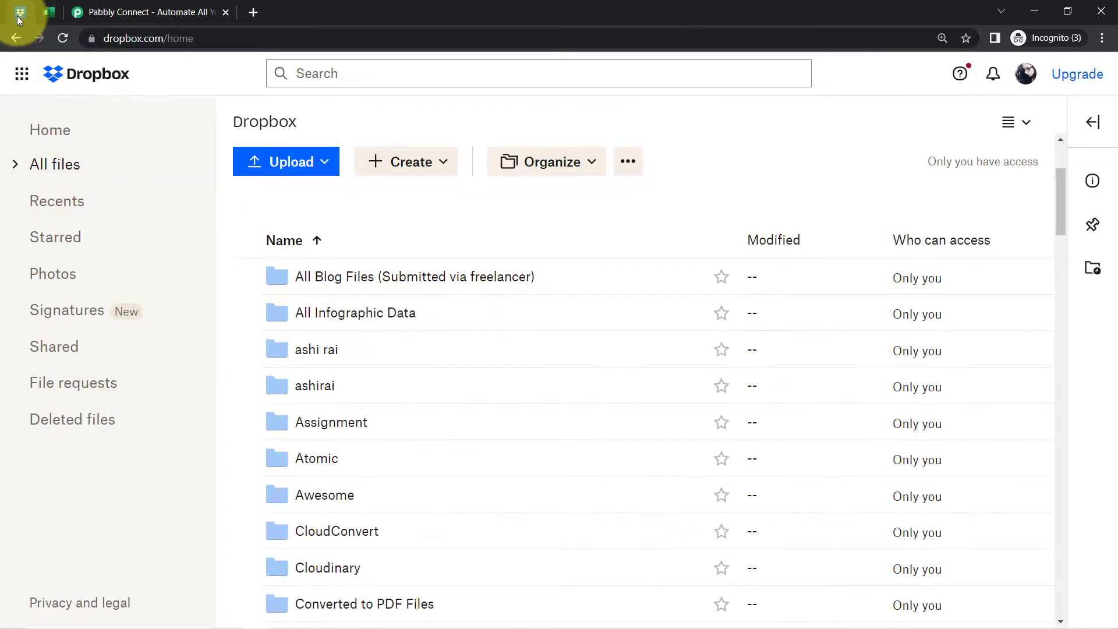
click(48, 12)
Go to the Pabbly website and sign in to the Pabbly account
click(92, 11)
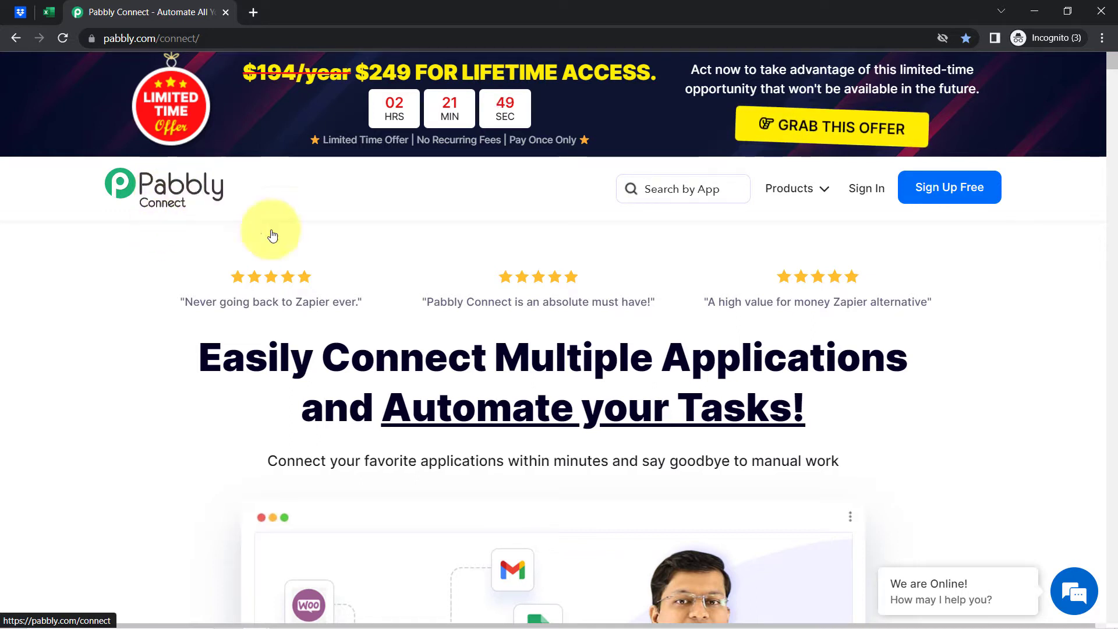
drag(201, 357, 743, 405)
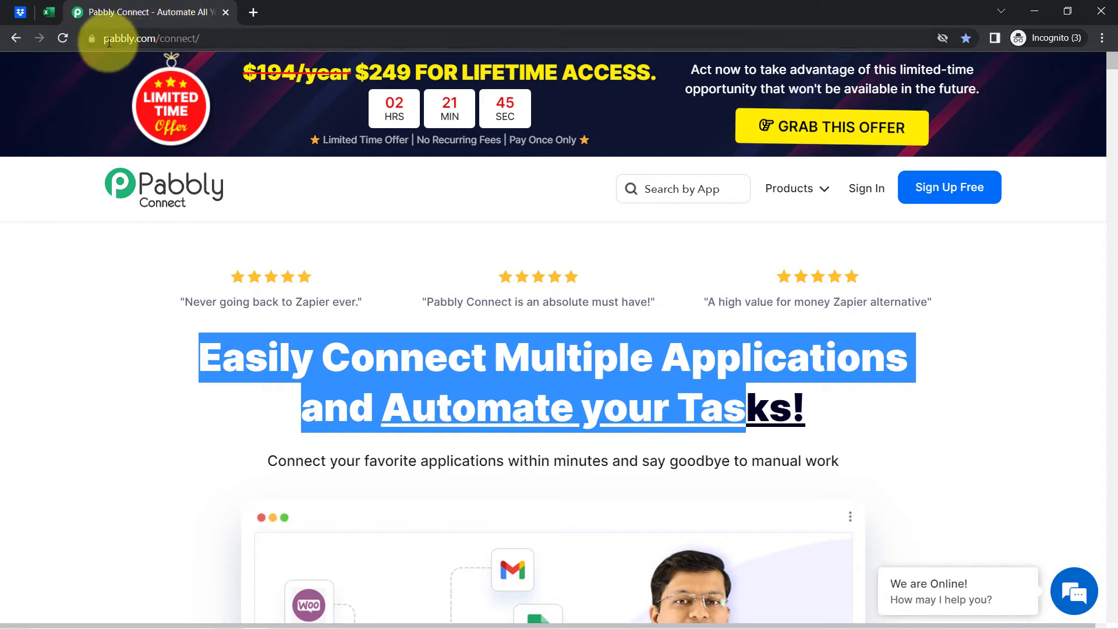
click(151, 38)
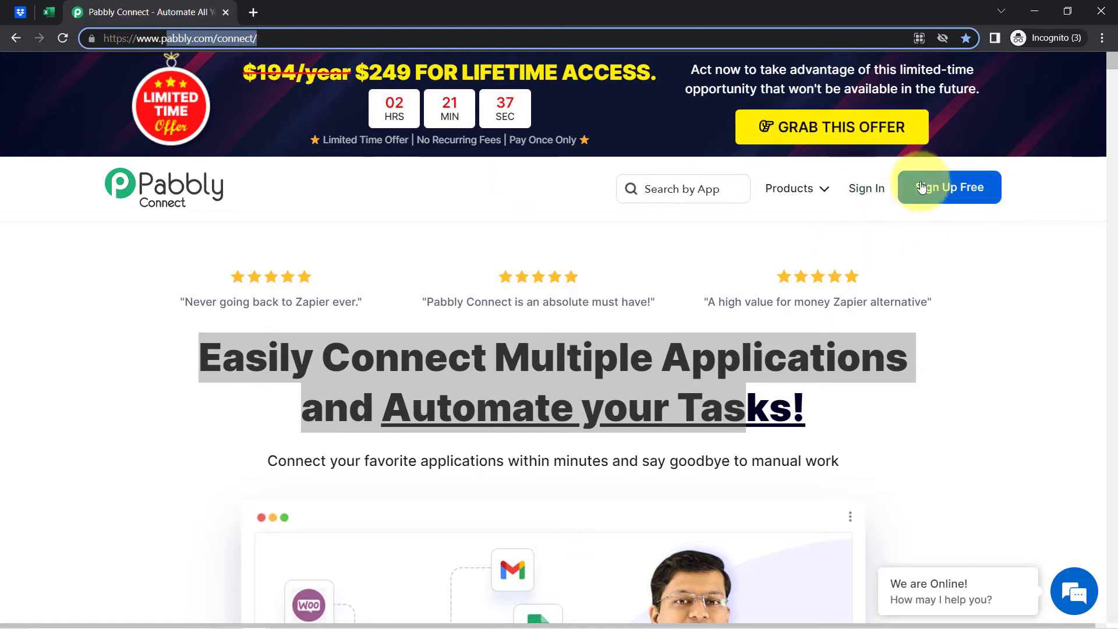
click(863, 189)
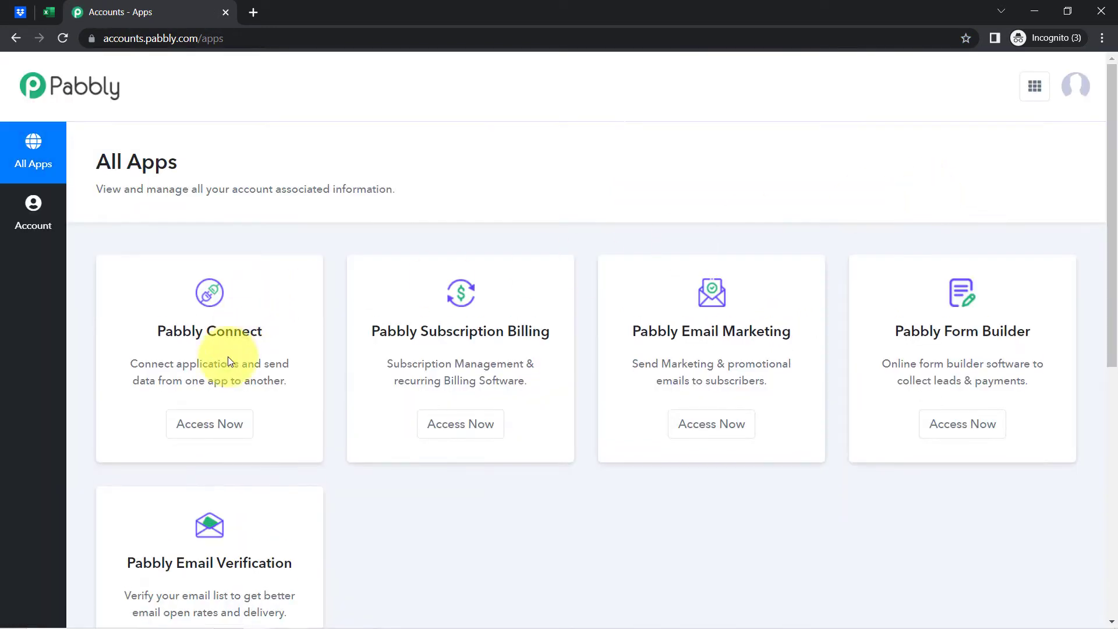
Launch Pabbly Connect from the apps list and close the Accounts - Apps page
click(202, 426)
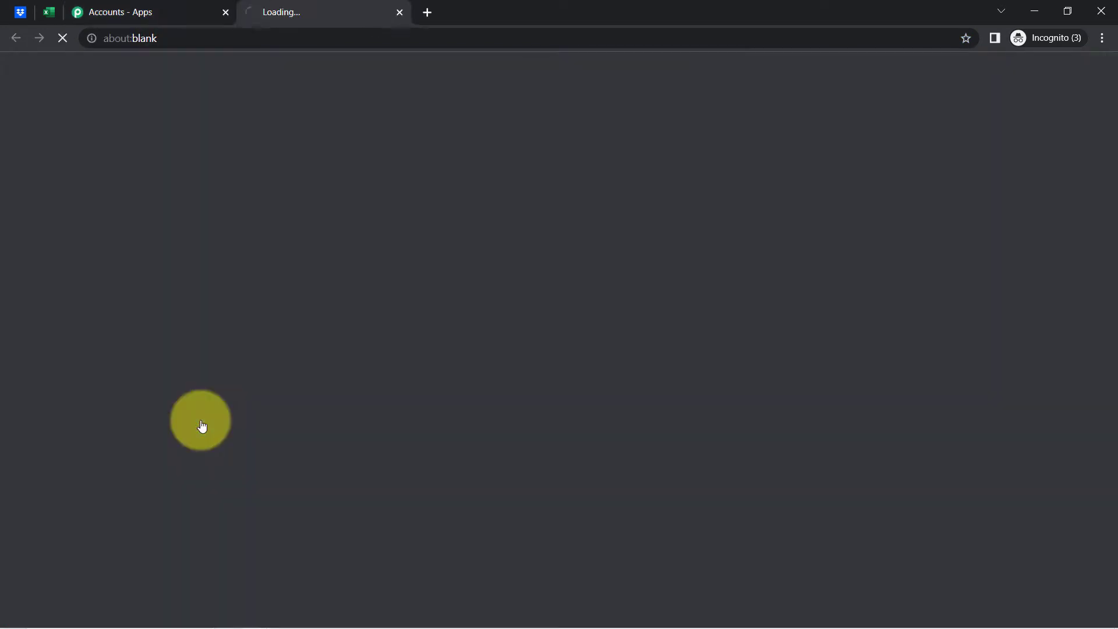
click(148, 5)
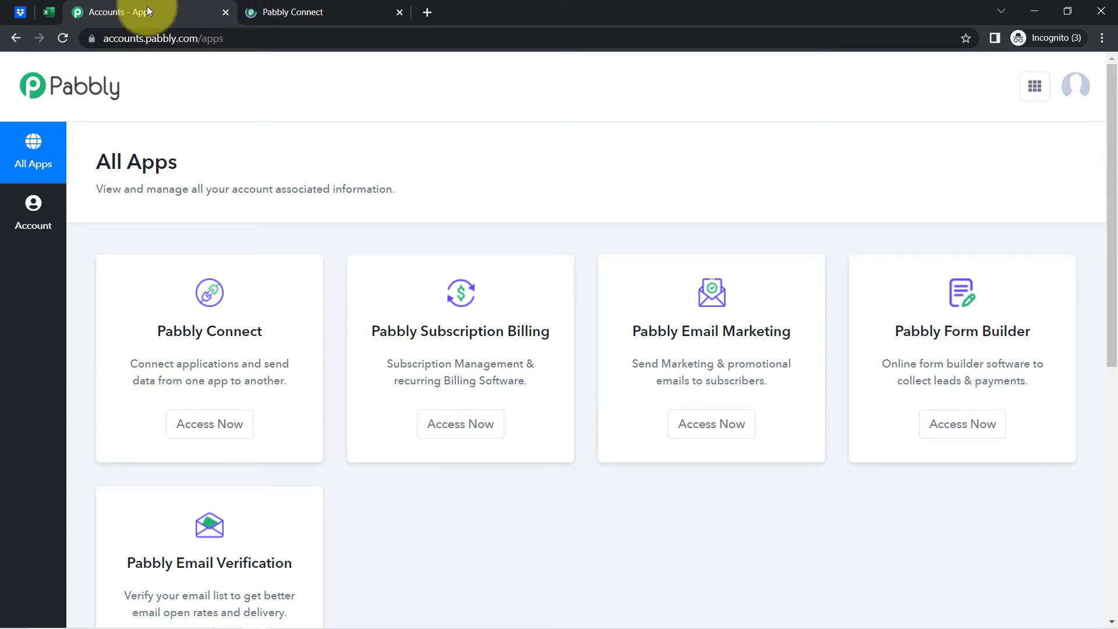
drag(157, 333, 250, 333)
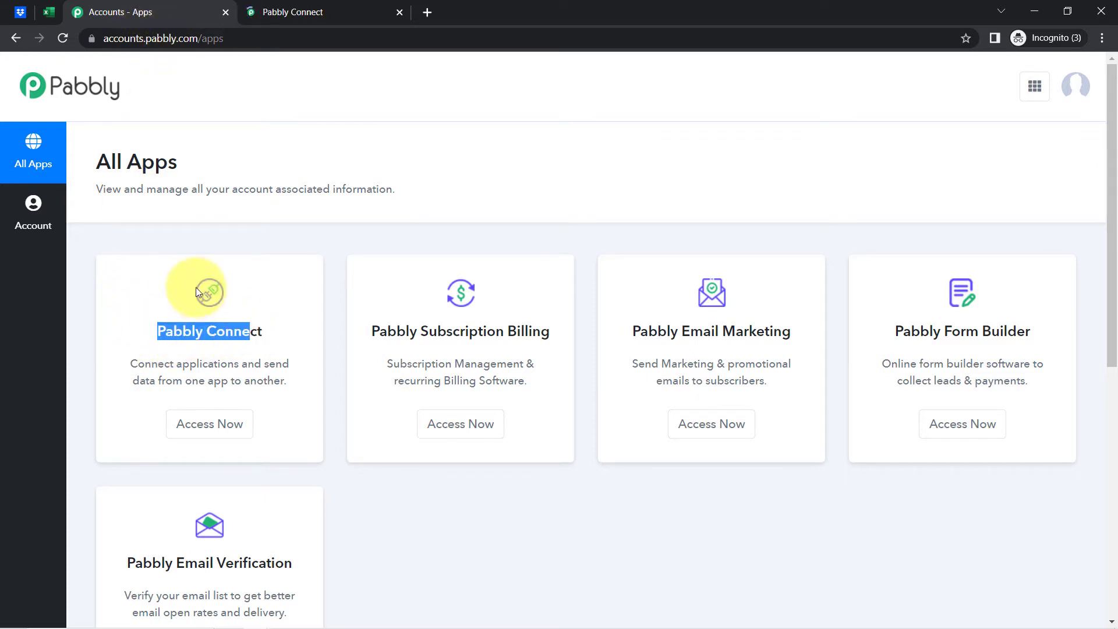
click(236, 416)
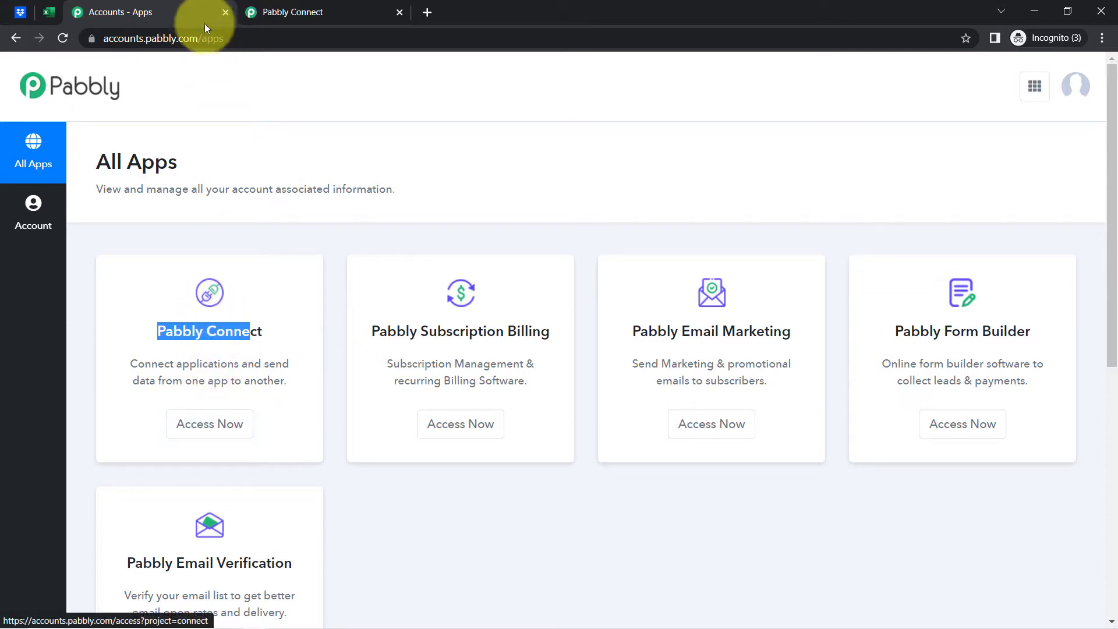
click(226, 12)
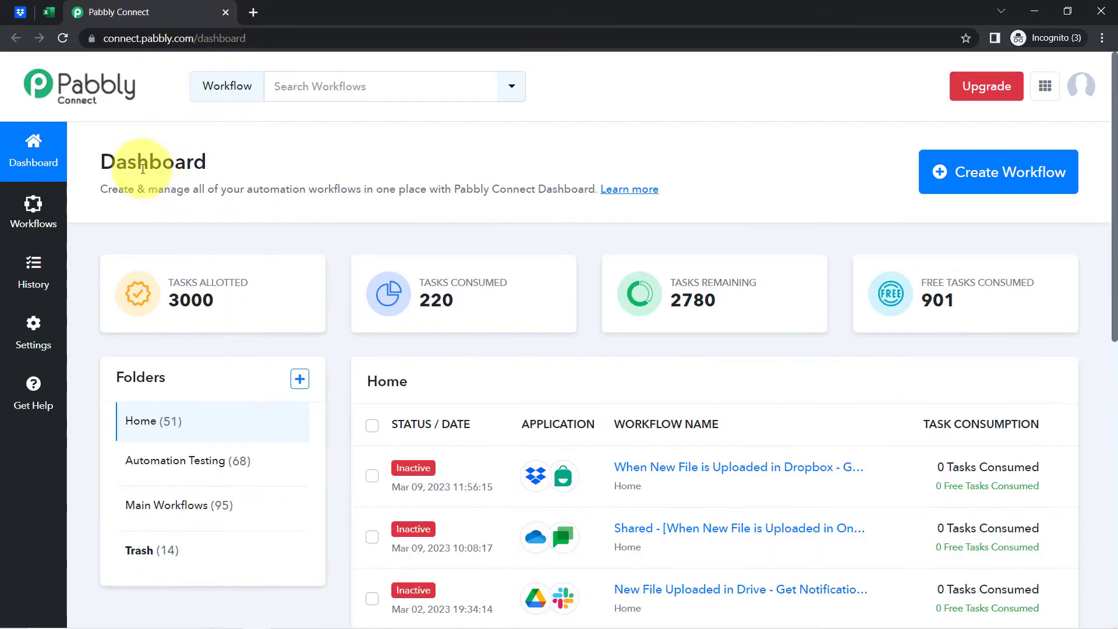
Create a workflow named 'When New File is Uploaded in Dropbox - Add File Link in MS Excel'
drag(116, 163, 215, 167)
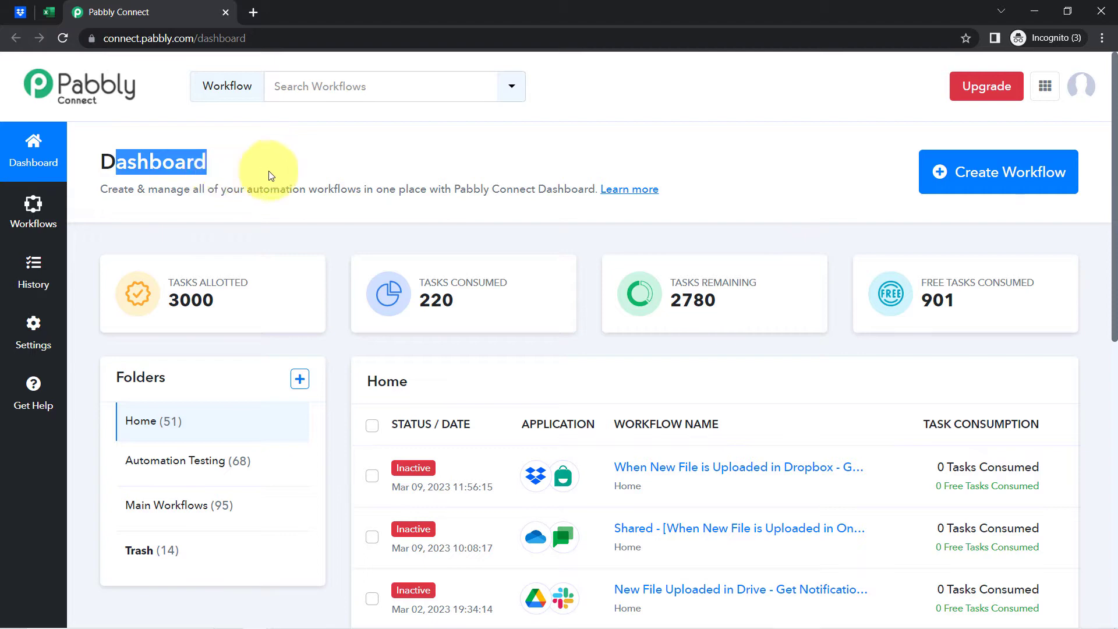
click(972, 184)
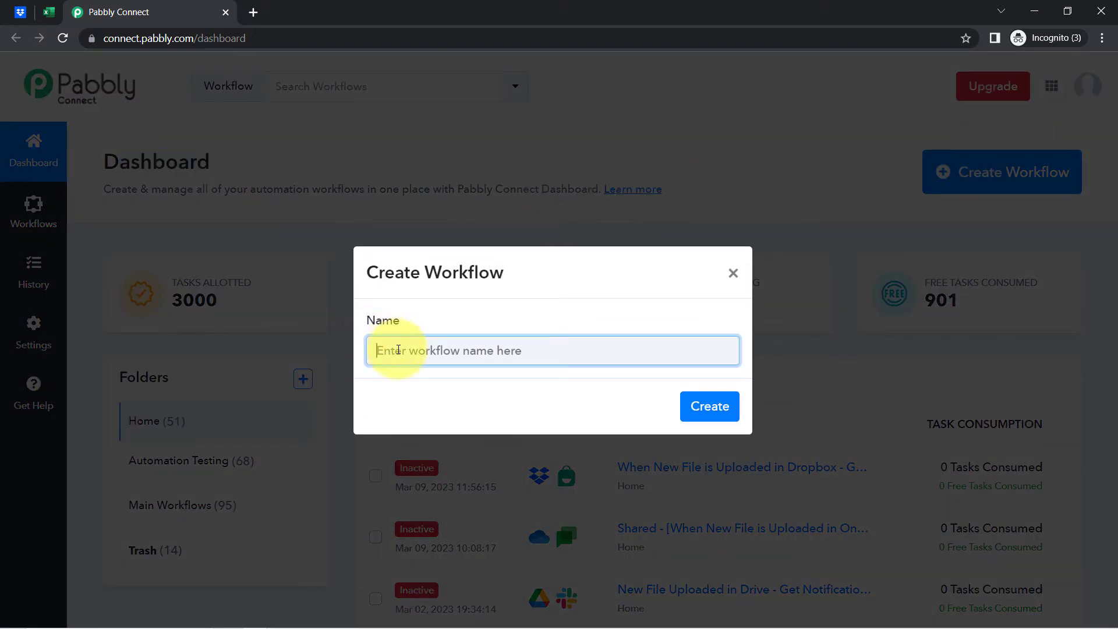
text(When New File is Uploaded in Dropbox - Add File Link in MS Excel)
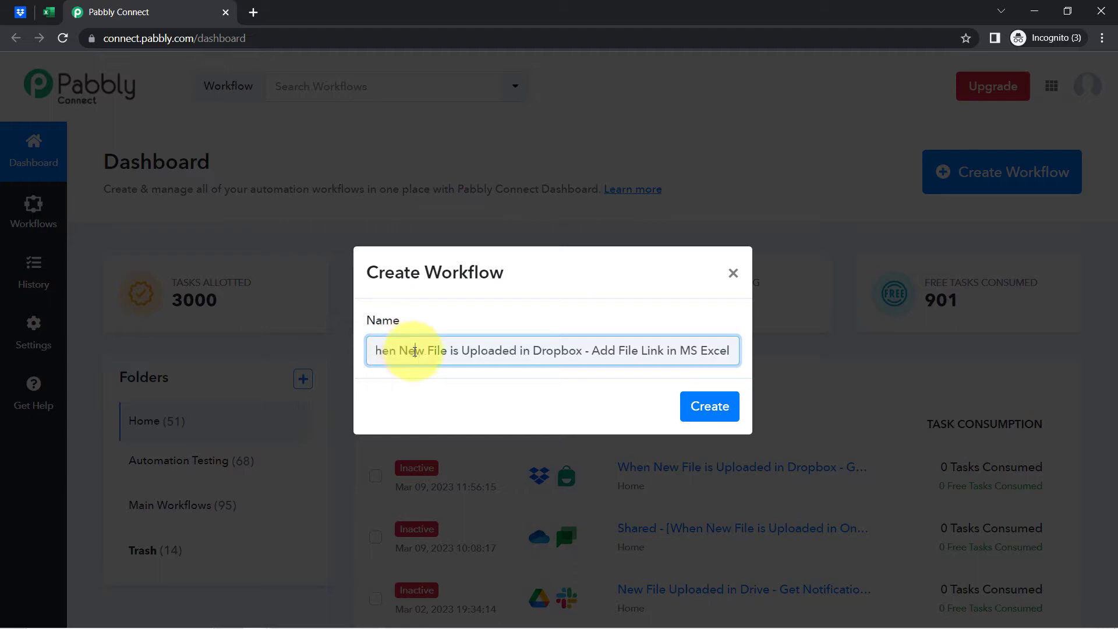
drag(415, 352, 343, 361)
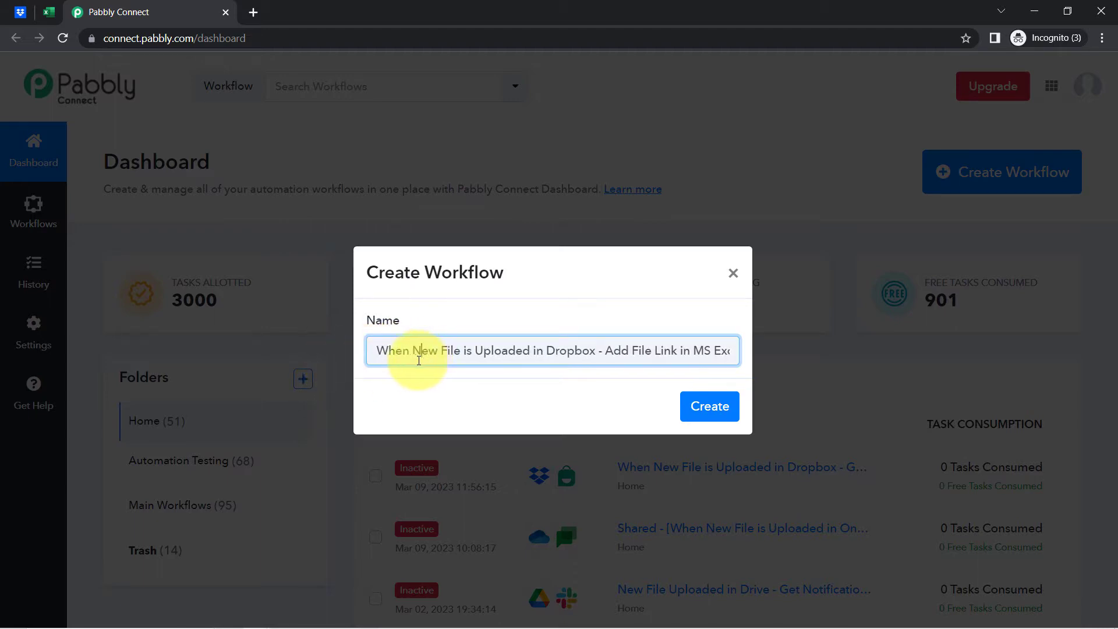
drag(391, 356, 749, 352)
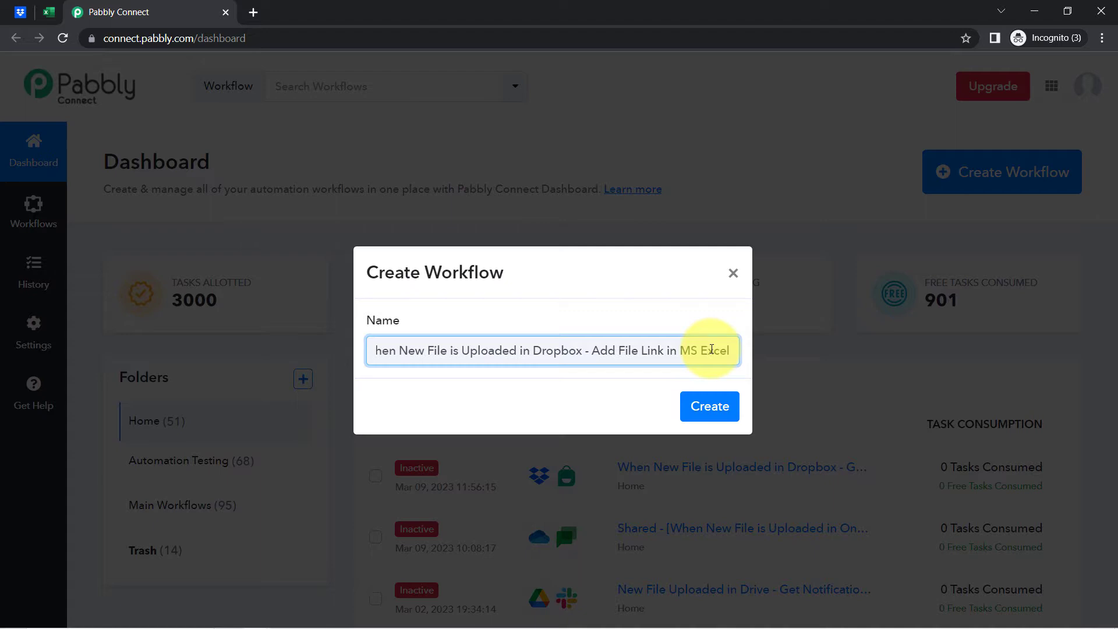
click(712, 409)
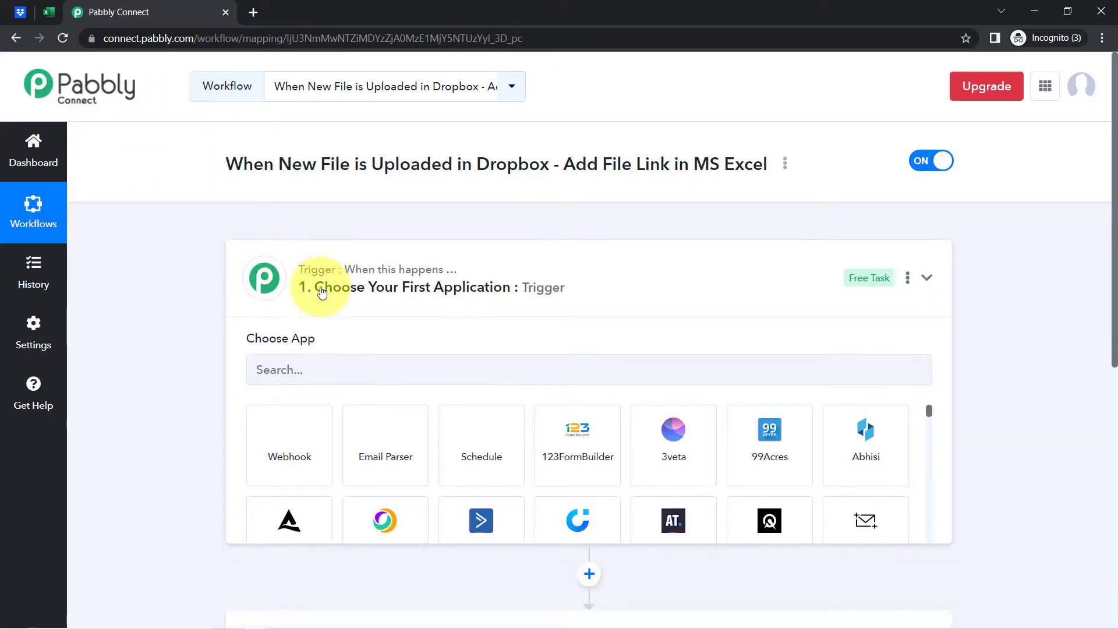
Search 'drop' and choose Dropbox as the workflow's trigger app
click(283, 299)
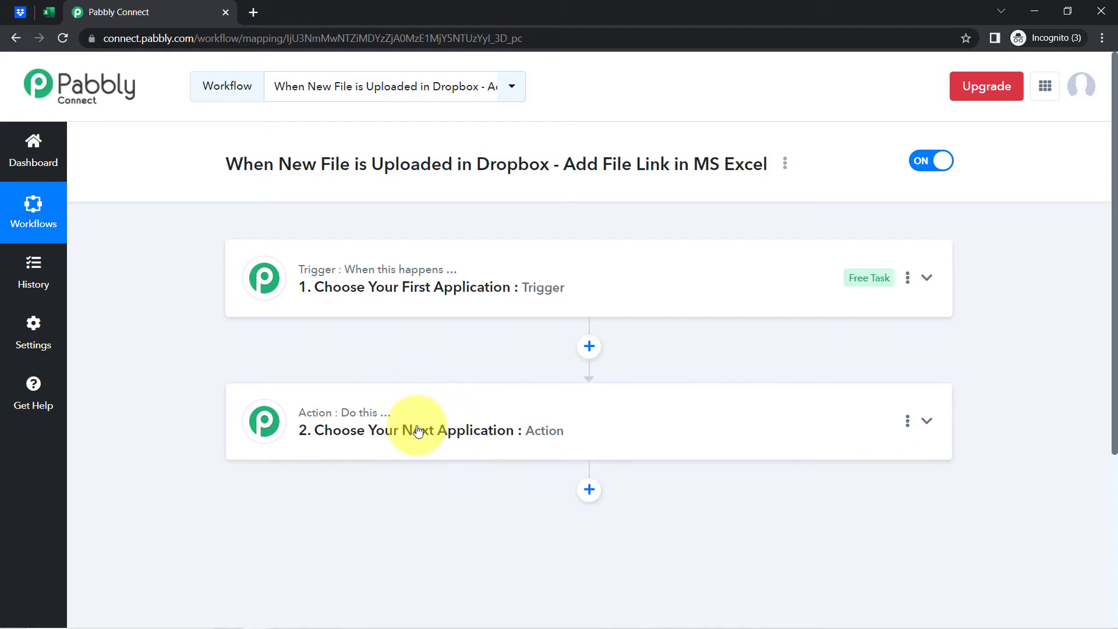
drag(264, 164, 632, 165)
click(437, 282)
click(333, 363)
text(dropb)
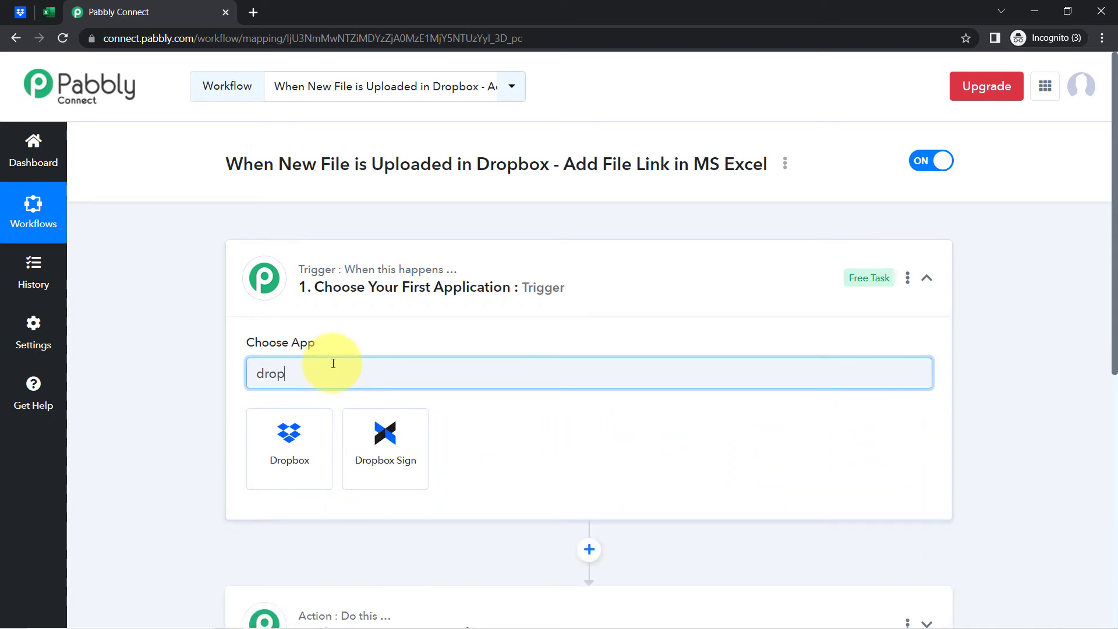
click(289, 433)
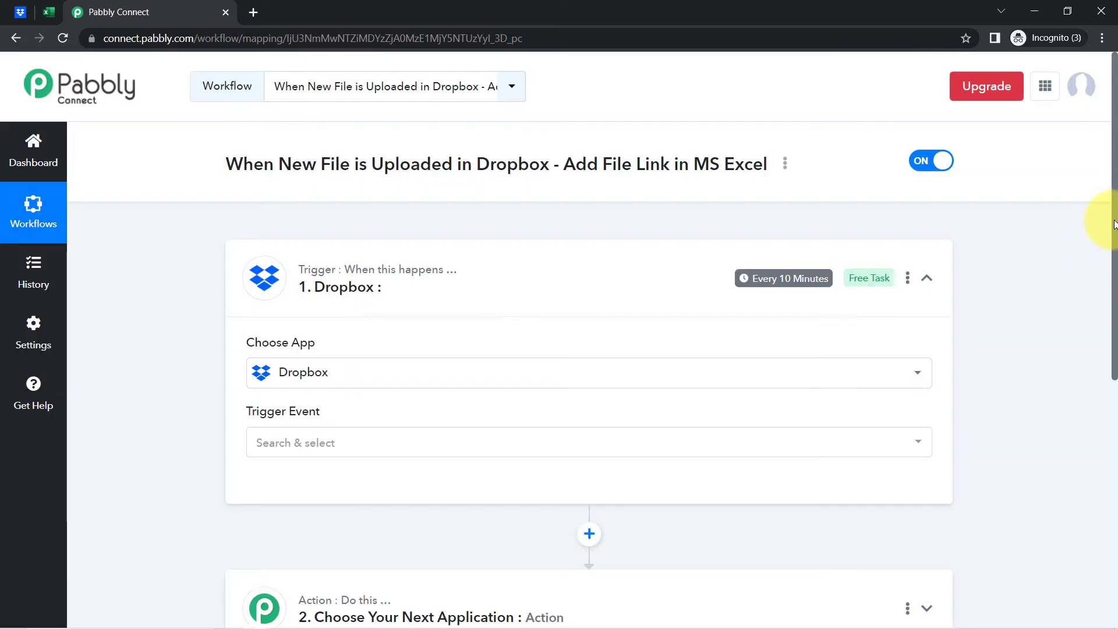
drag(1110, 220, 1116, 371)
Search 'micro' and choose Microsoft Excel as the action app
click(307, 353)
click(291, 440)
text(micro)
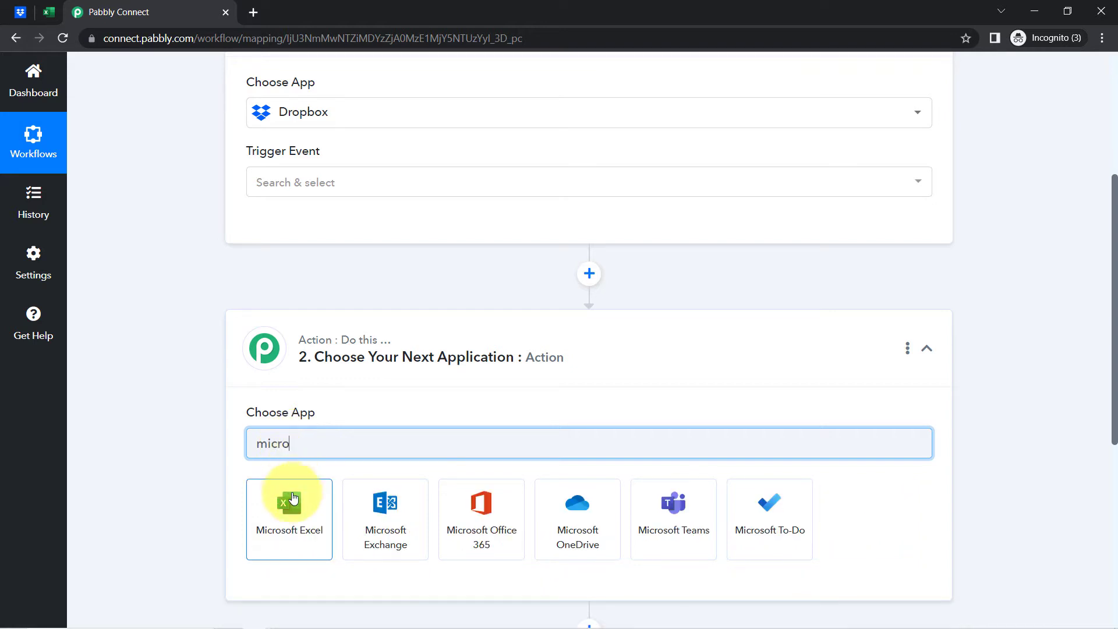
click(290, 507)
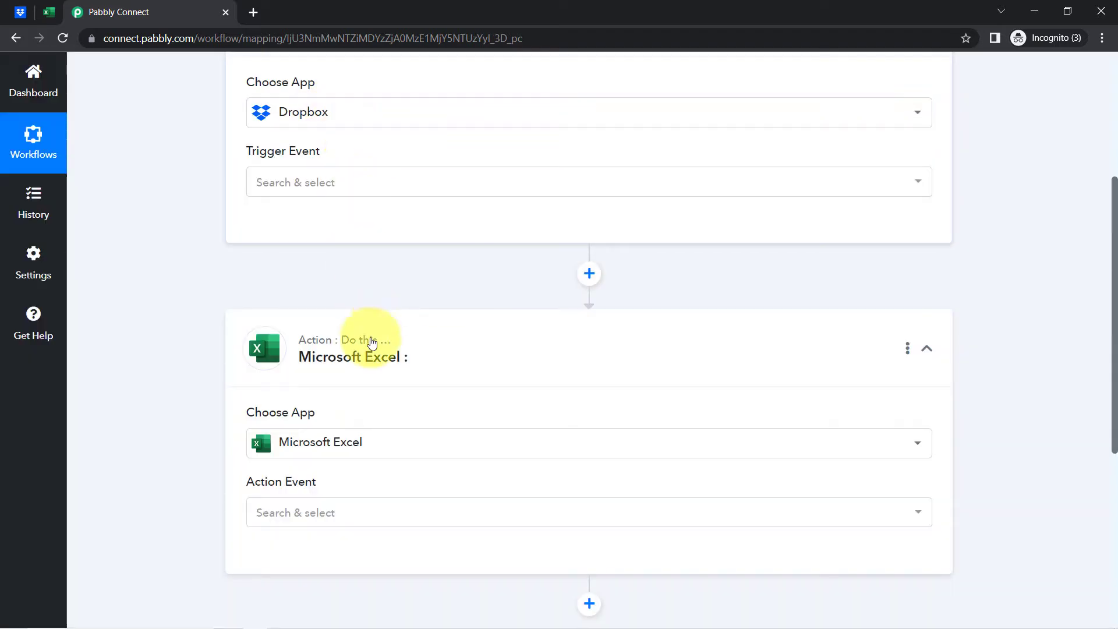
mouse_move(368, 345)
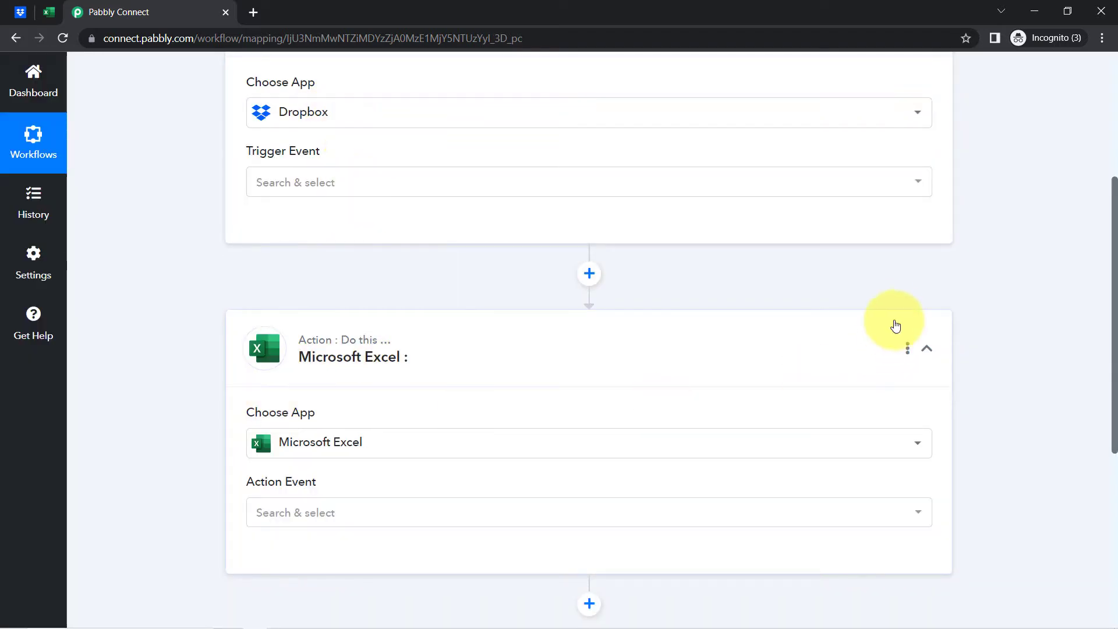
scroll(1115, 307, up, 4)
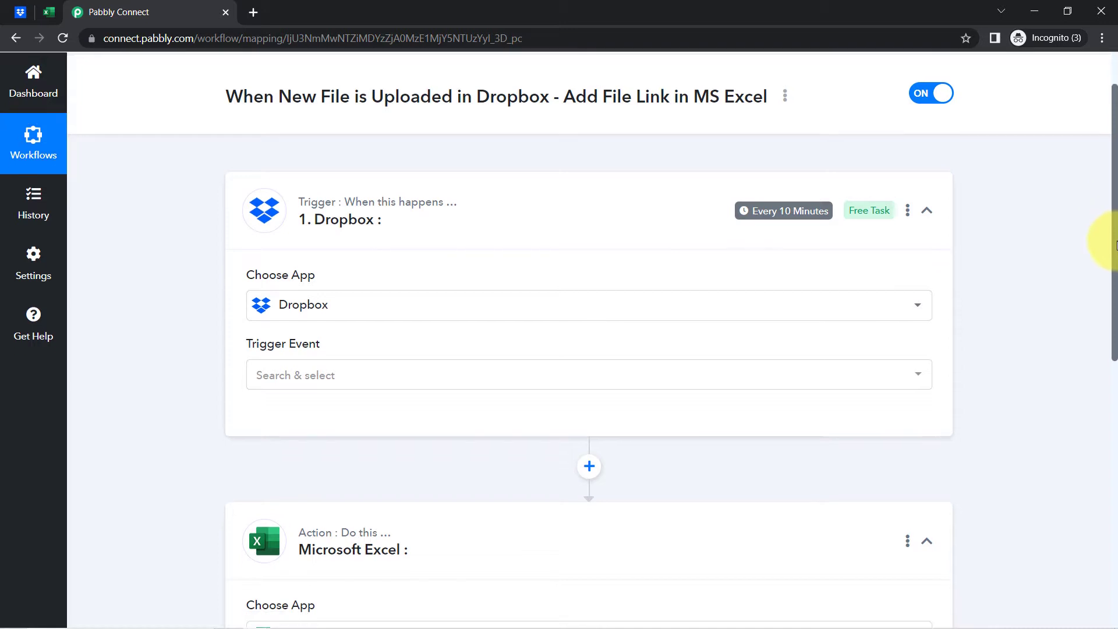
scroll(1101, 245, down, 2)
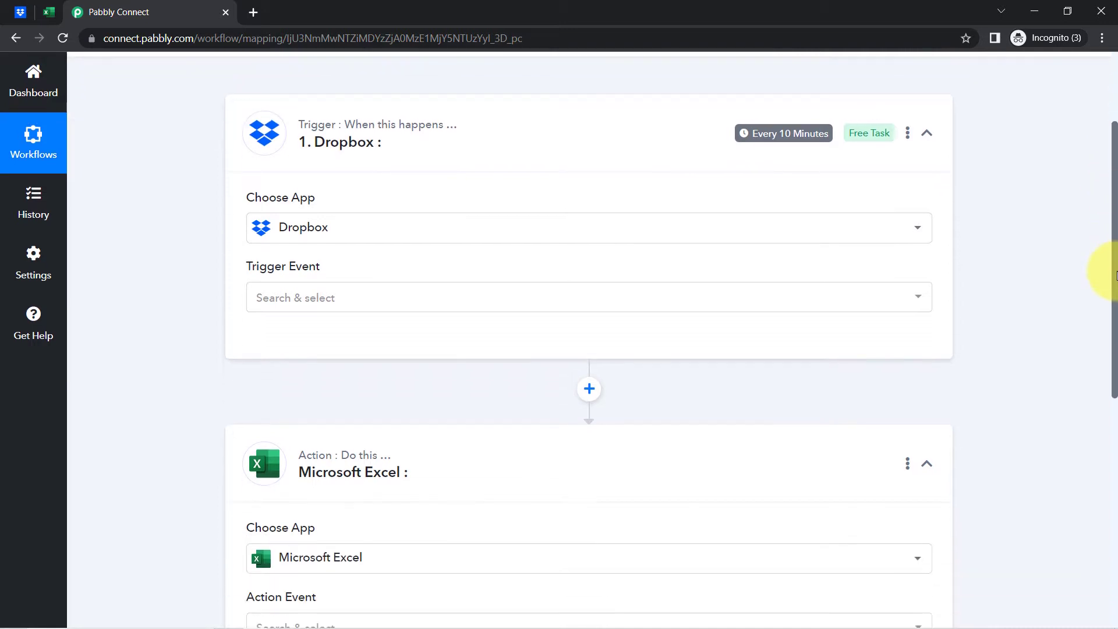
Set the Dropbox trigger event to New File and authorize a new Dropbox connection
click(288, 305)
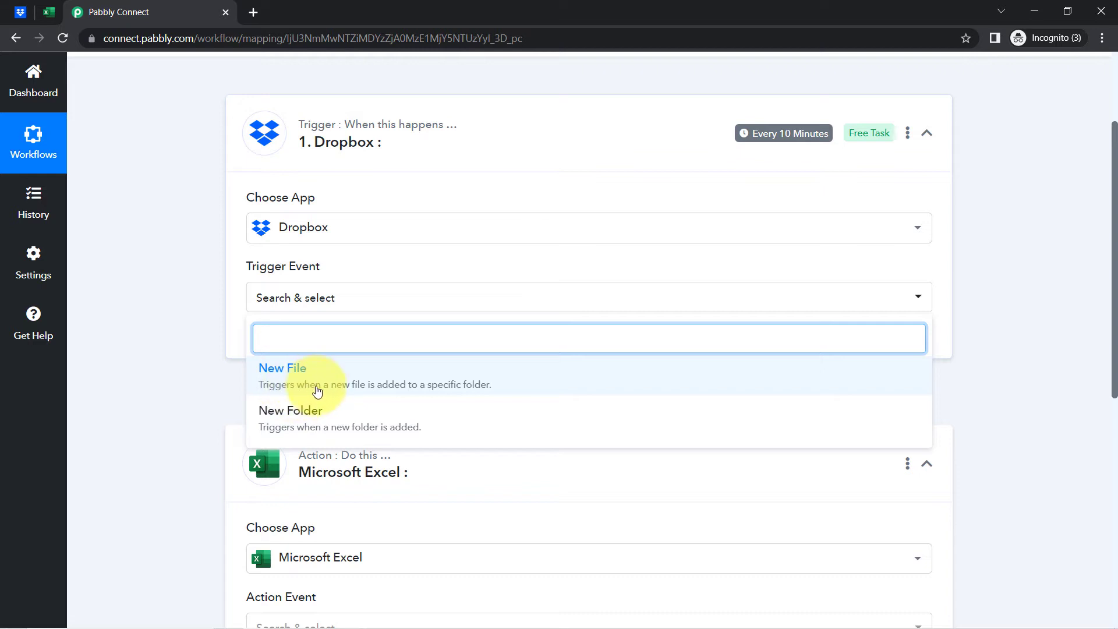
click(434, 379)
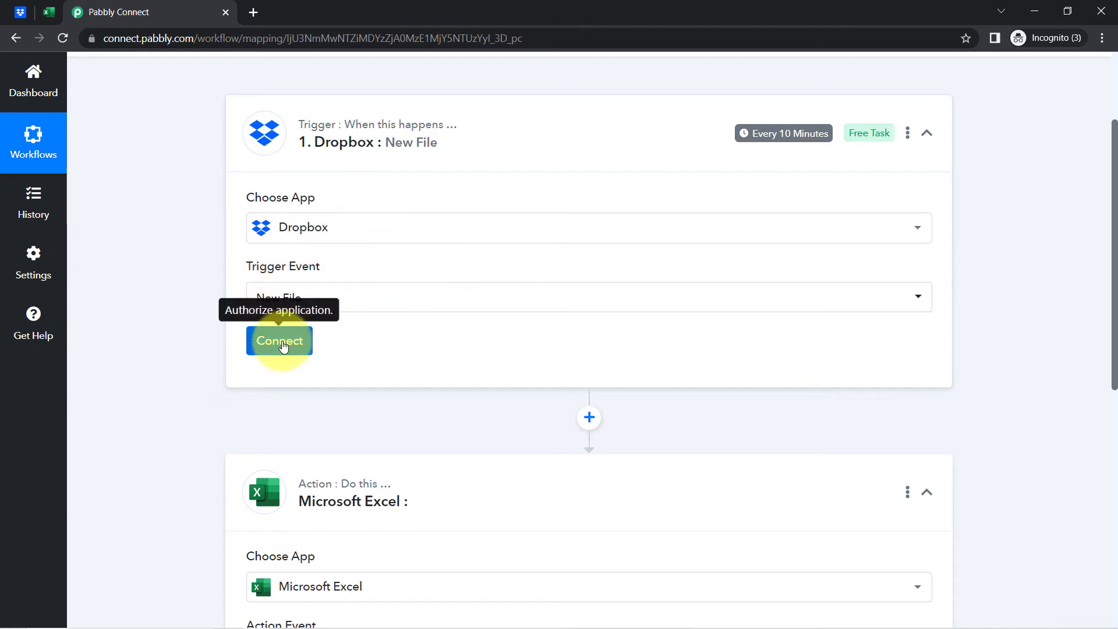
click(279, 343)
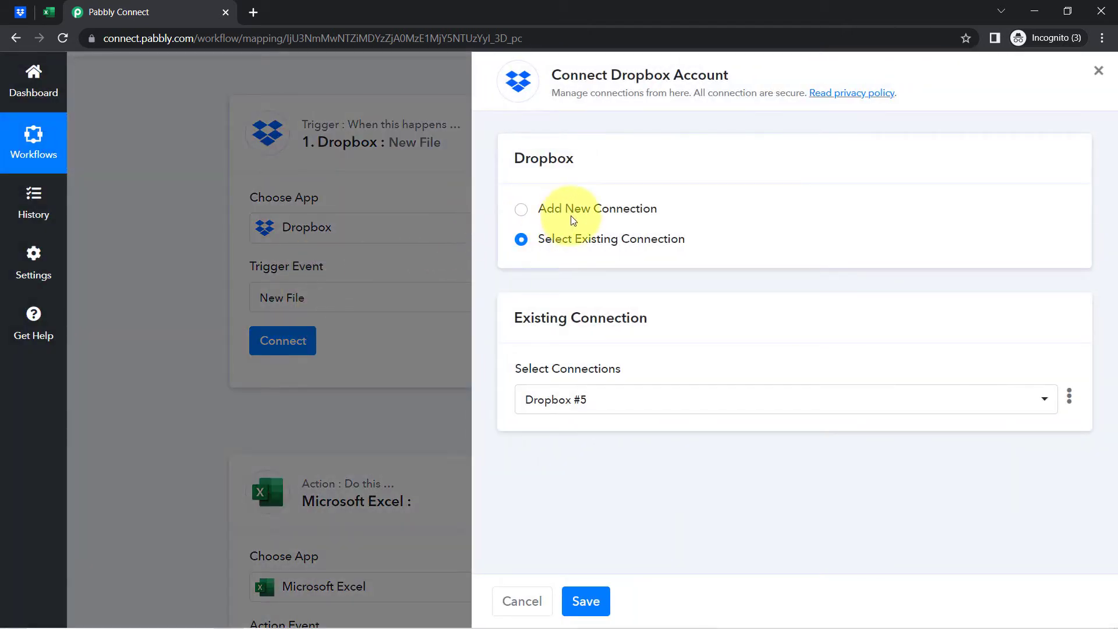
click(573, 216)
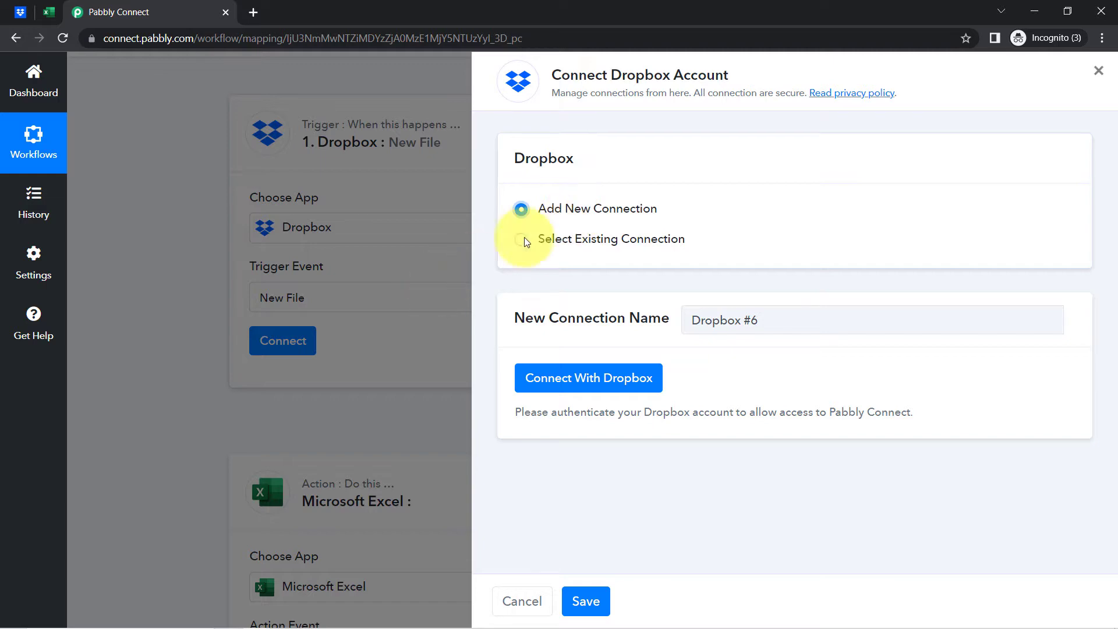
click(560, 386)
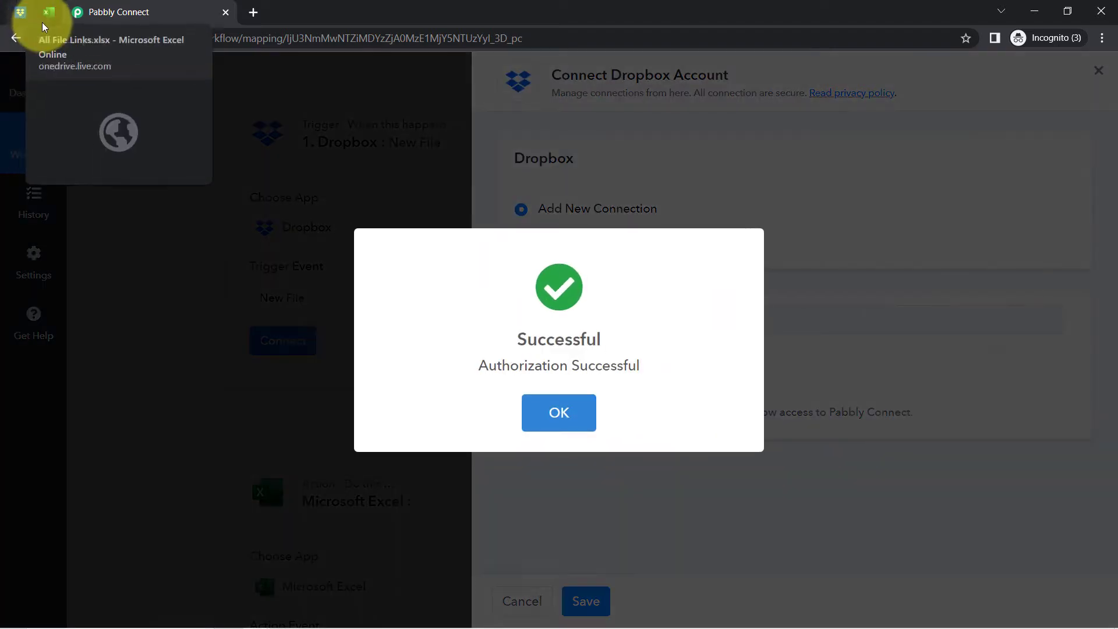
click(568, 414)
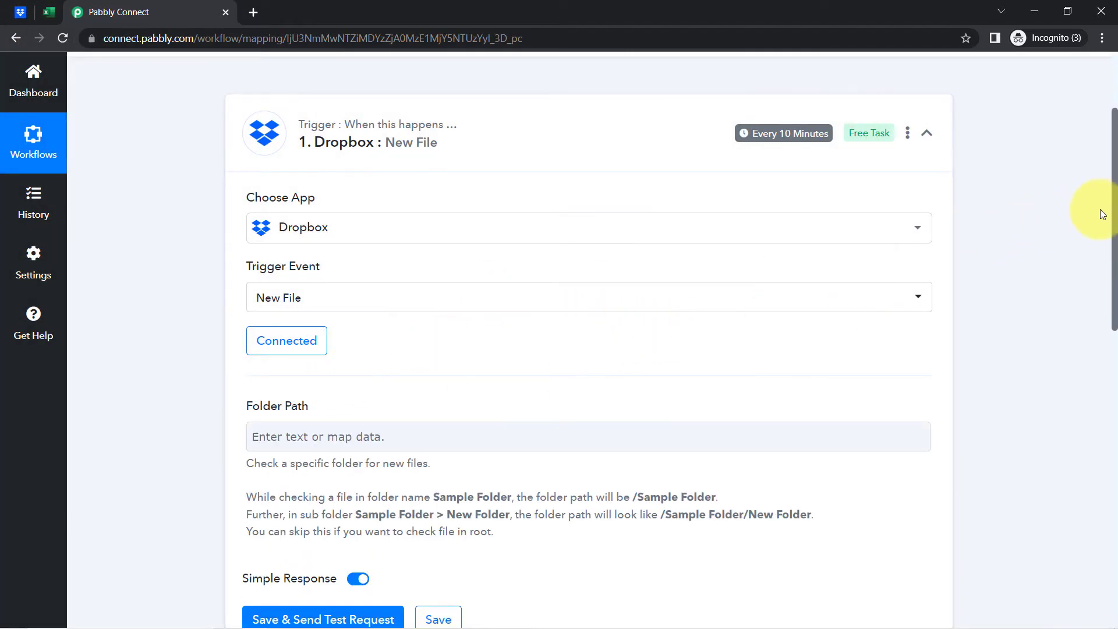
drag(1113, 217, 1110, 300)
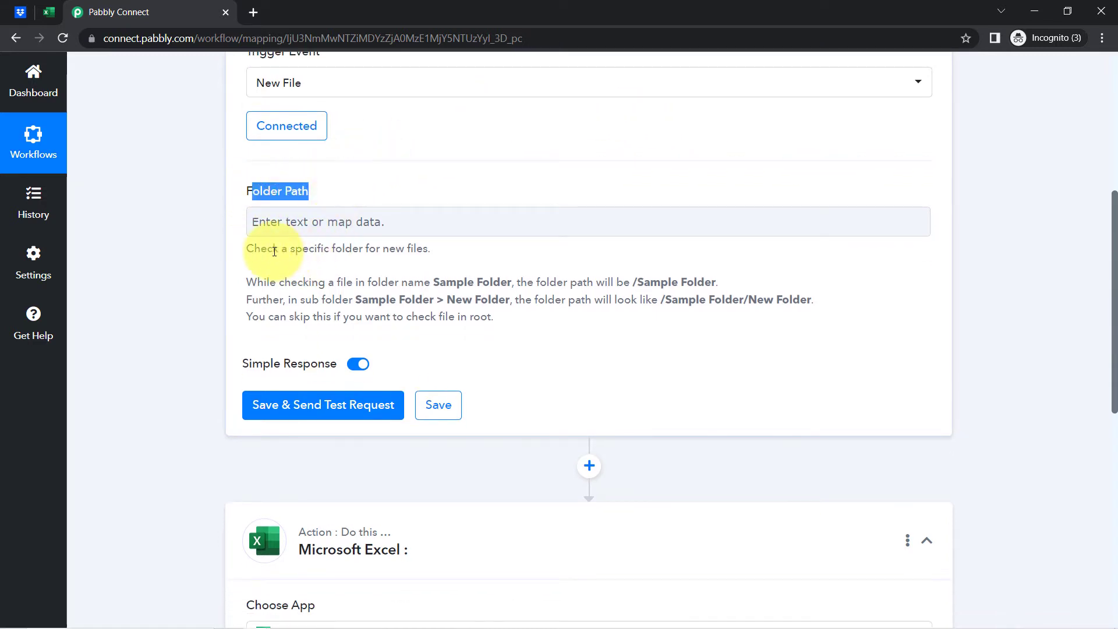
drag(273, 249, 434, 253)
drag(270, 284, 467, 286)
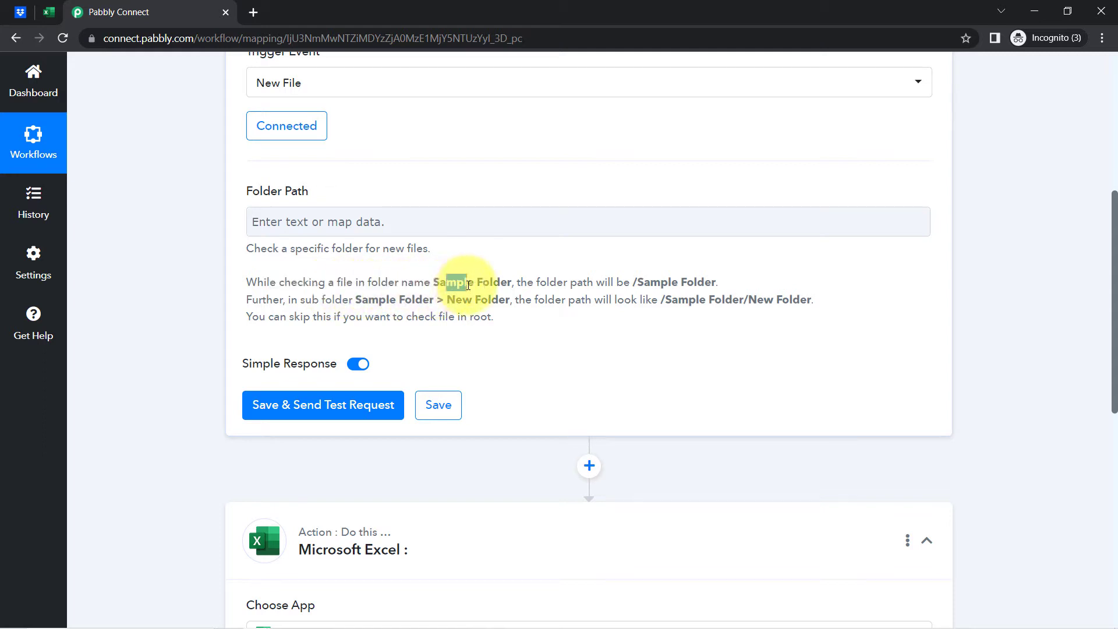
drag(630, 285, 702, 283)
Open the 'All Blog Files (Submitted via freelancer)' folder in Dropbox and select its name
click(21, 12)
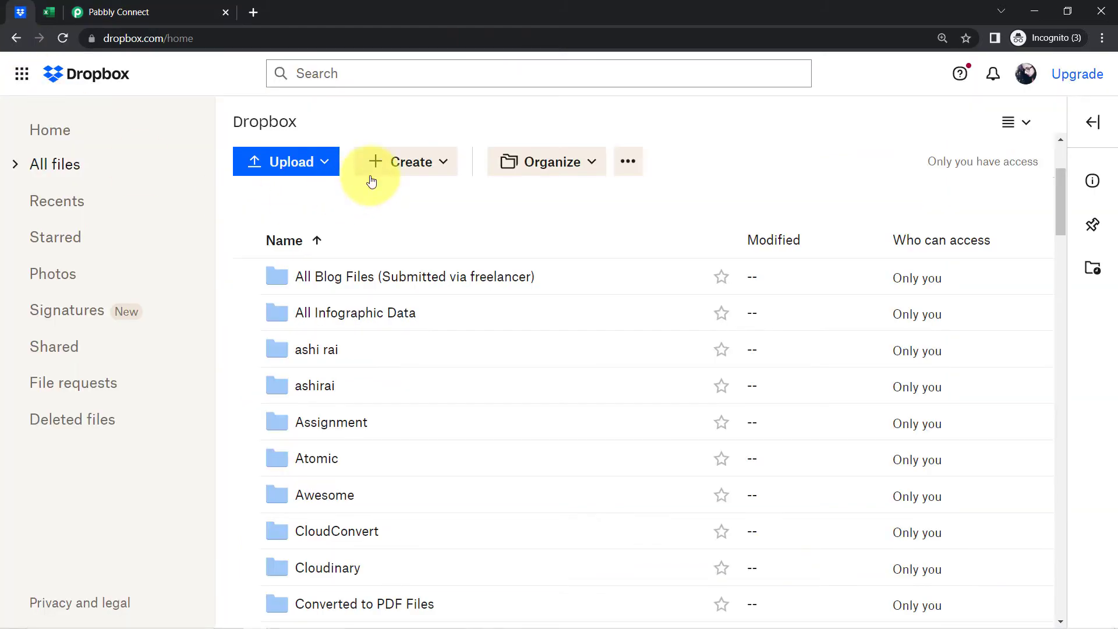
click(352, 276)
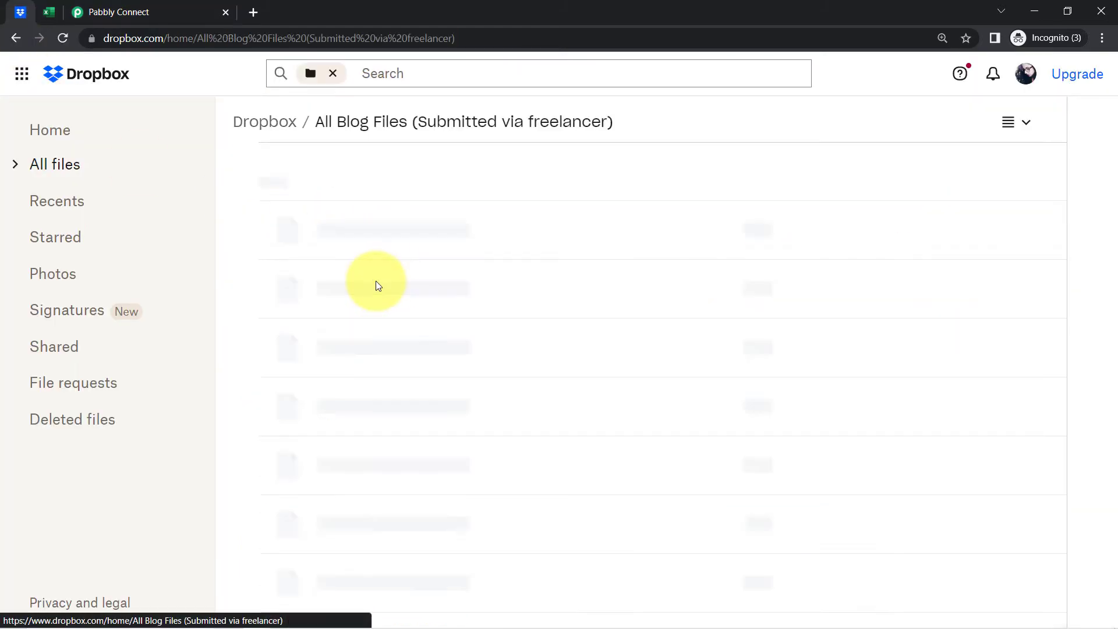
triple_click(377, 286)
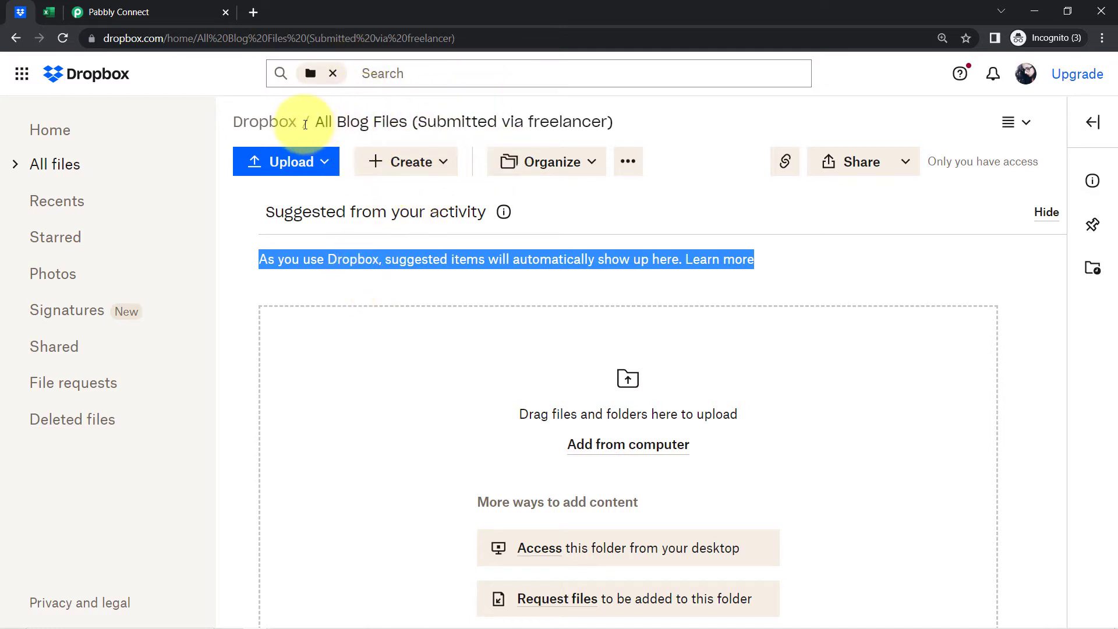
drag(304, 124, 613, 116)
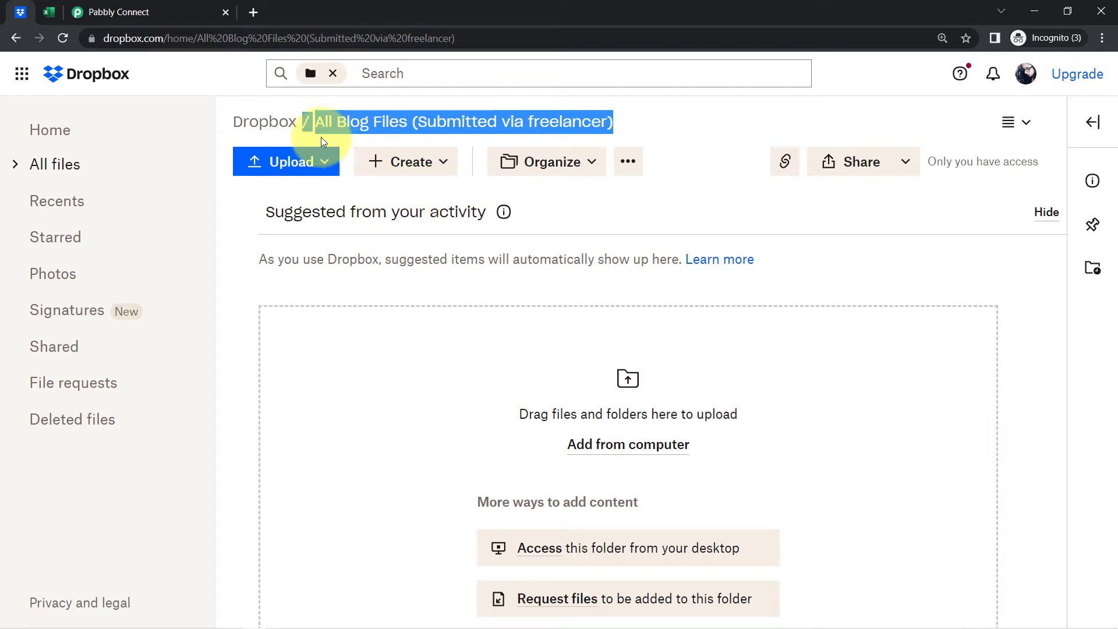
Set the Dropbox trigger's Folder Path to '/All Blog Files (Submitted via freelancer)'
click(130, 6)
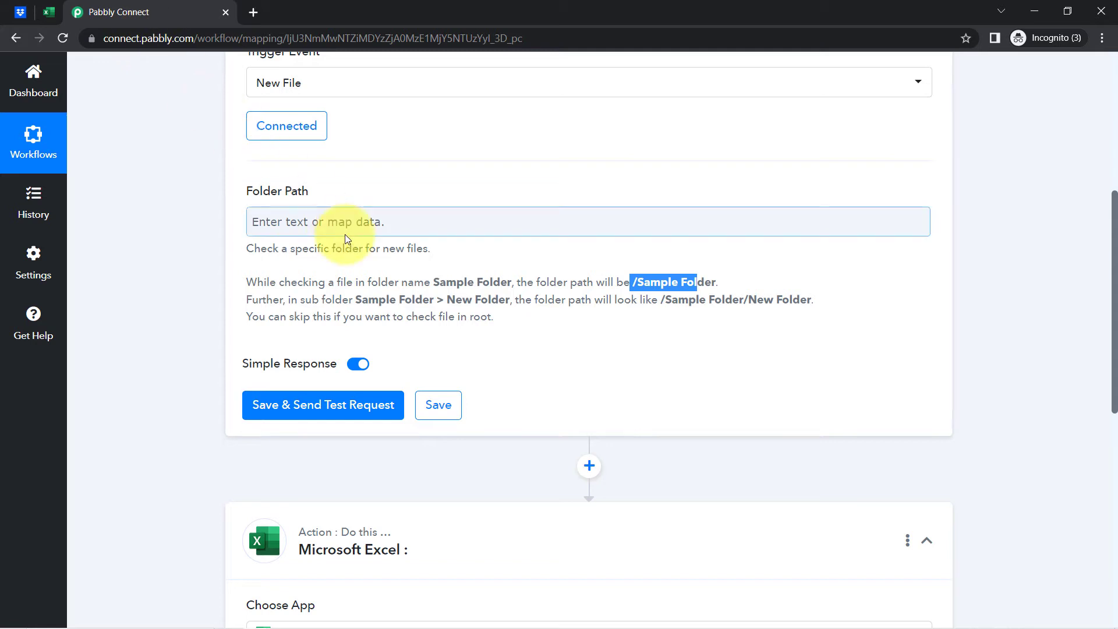
click(295, 215)
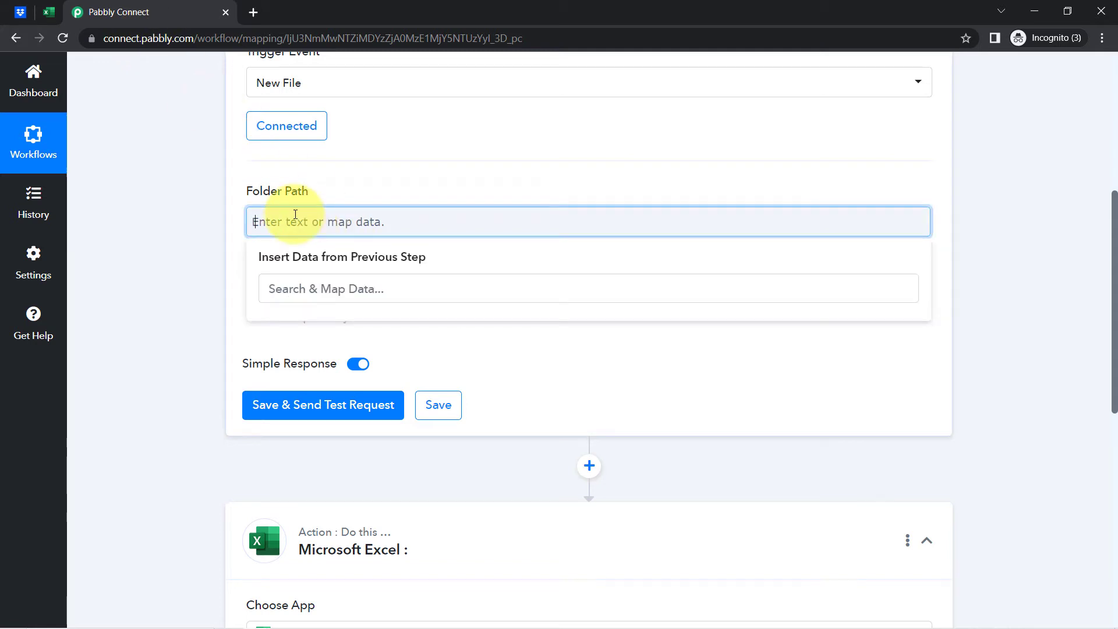
click(189, 251)
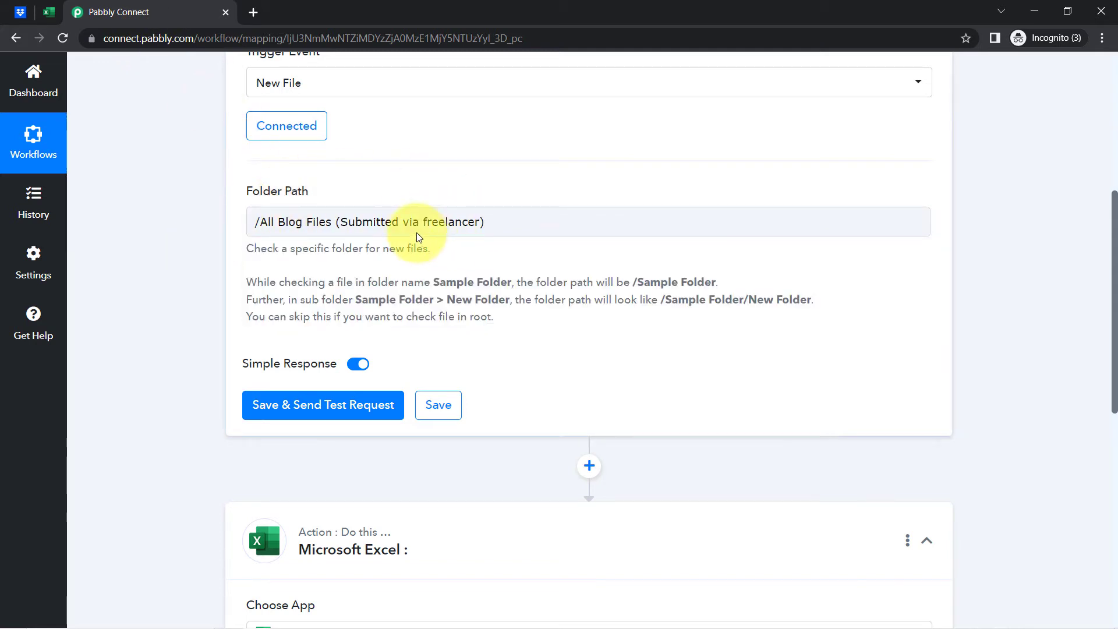
drag(633, 282, 693, 284)
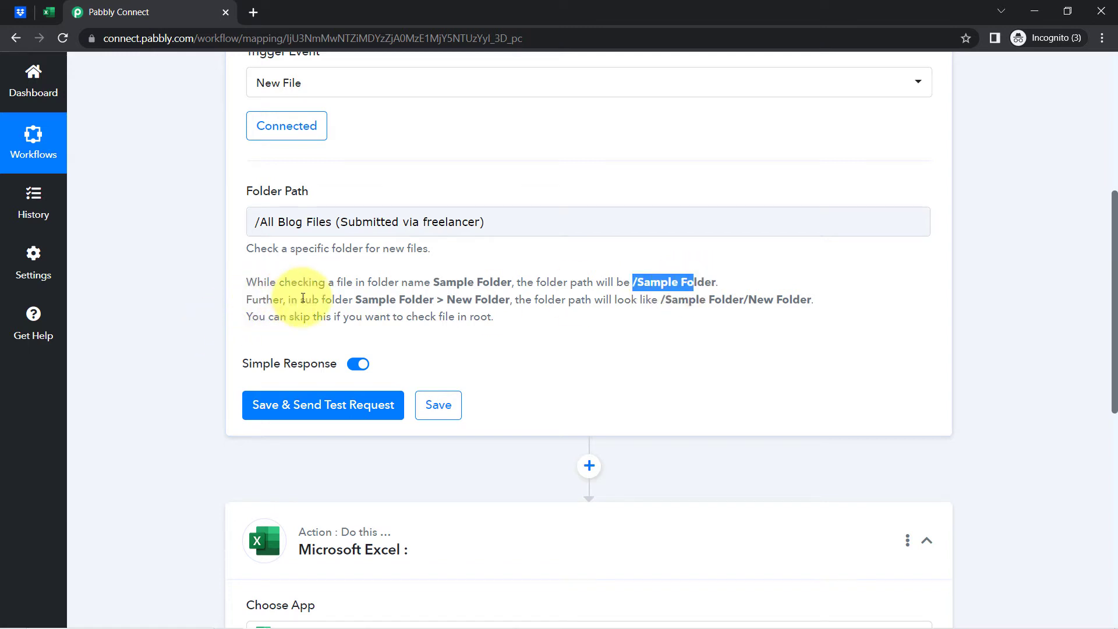
drag(369, 300, 481, 301)
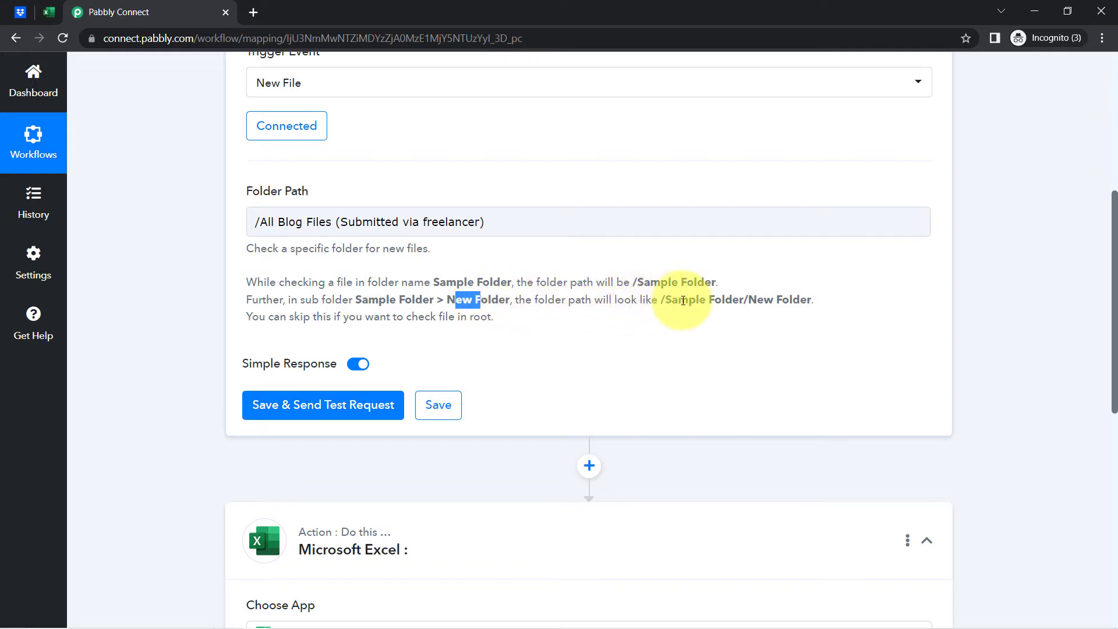
mouse_move(659, 300)
mouse_down()
mouse_move(809, 299)
mouse_move(657, 300)
mouse_up()
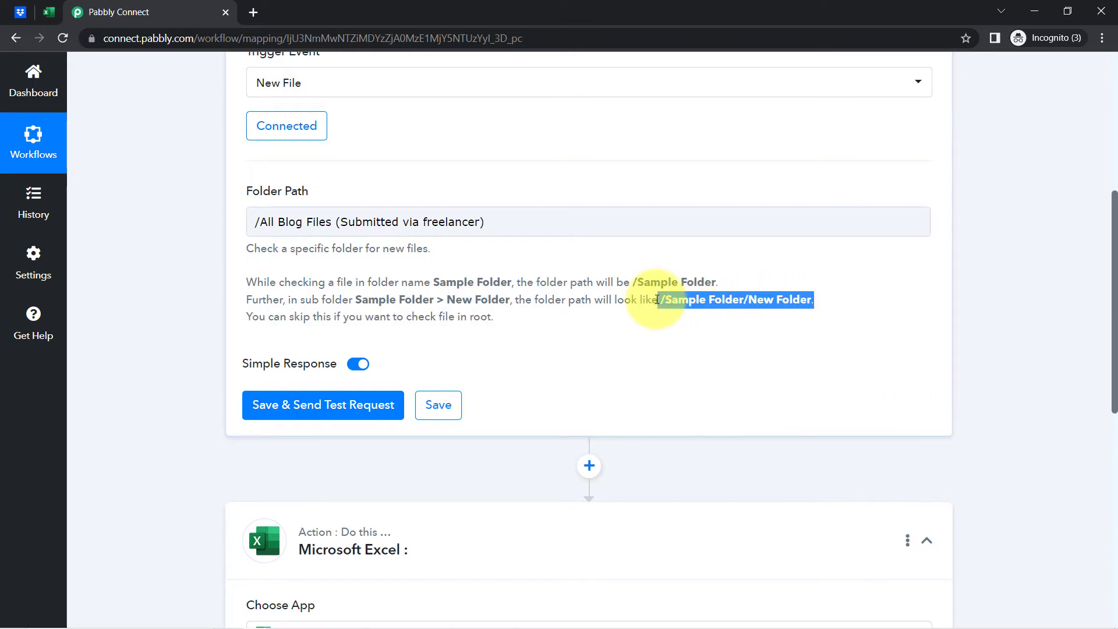
click(199, 250)
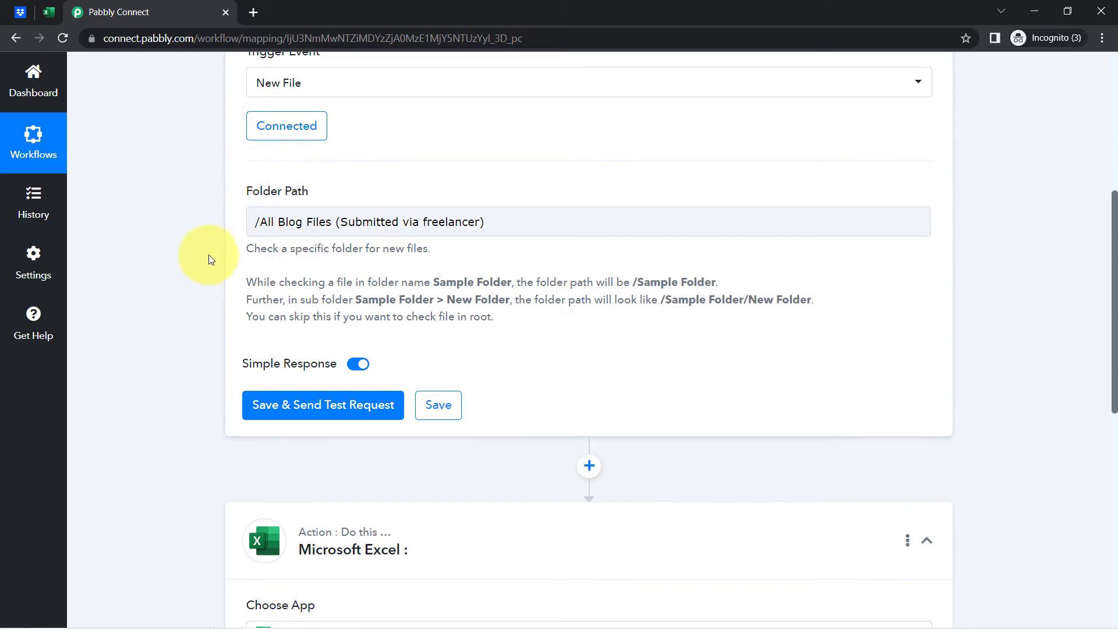
drag(1113, 314, 1113, 402)
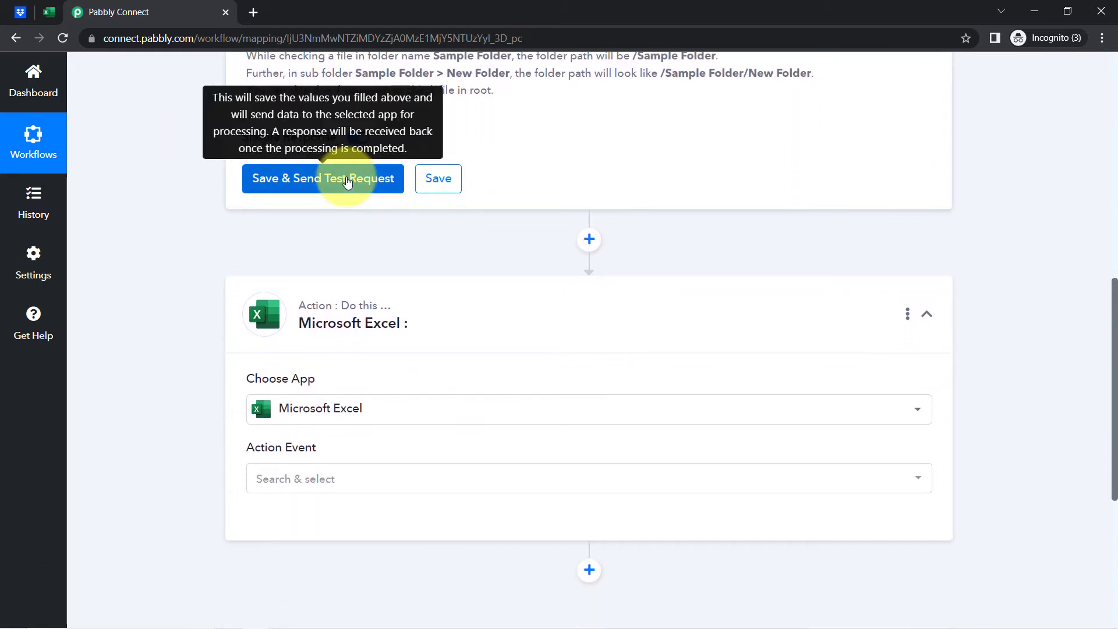
Upload 'Blog on Digital Marketing.pdf' from the computer into the Dropbox blog folder
click(21, 12)
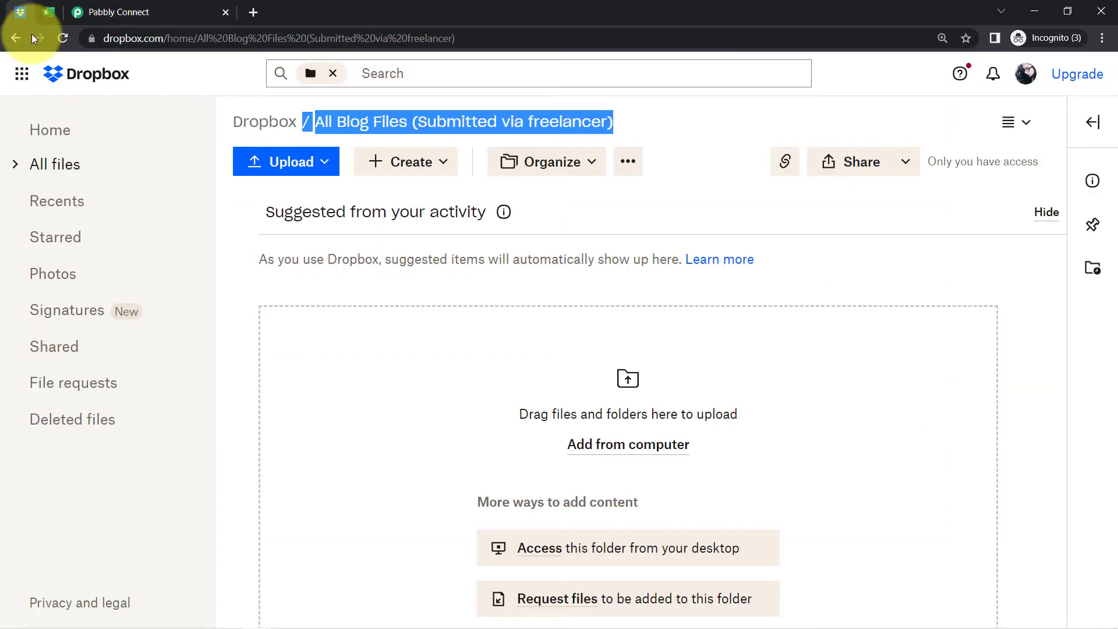
click(610, 446)
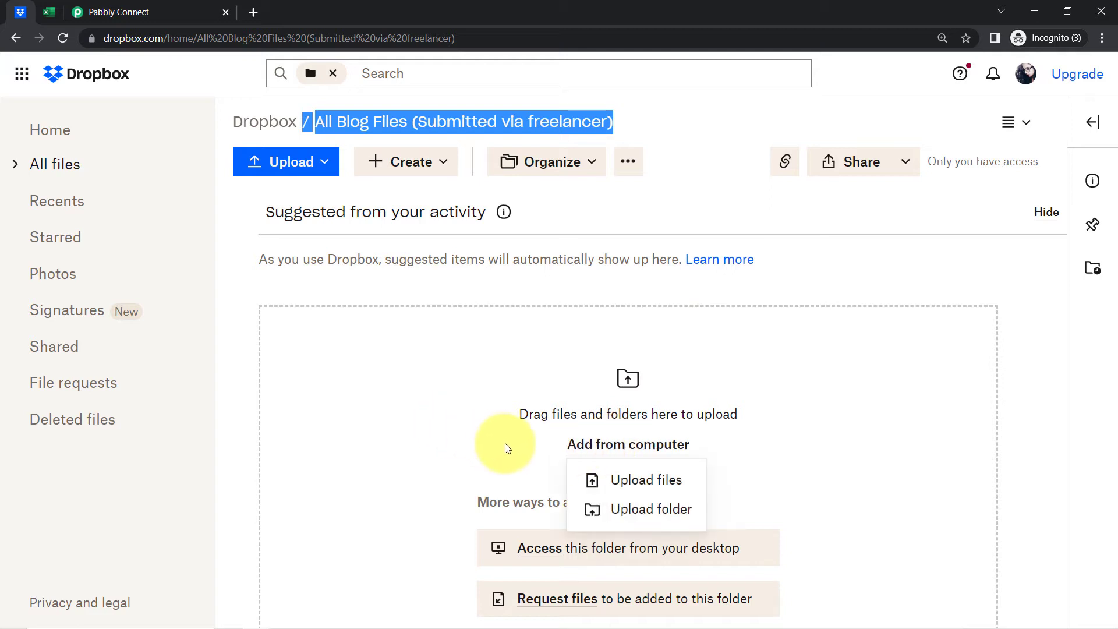
click(645, 483)
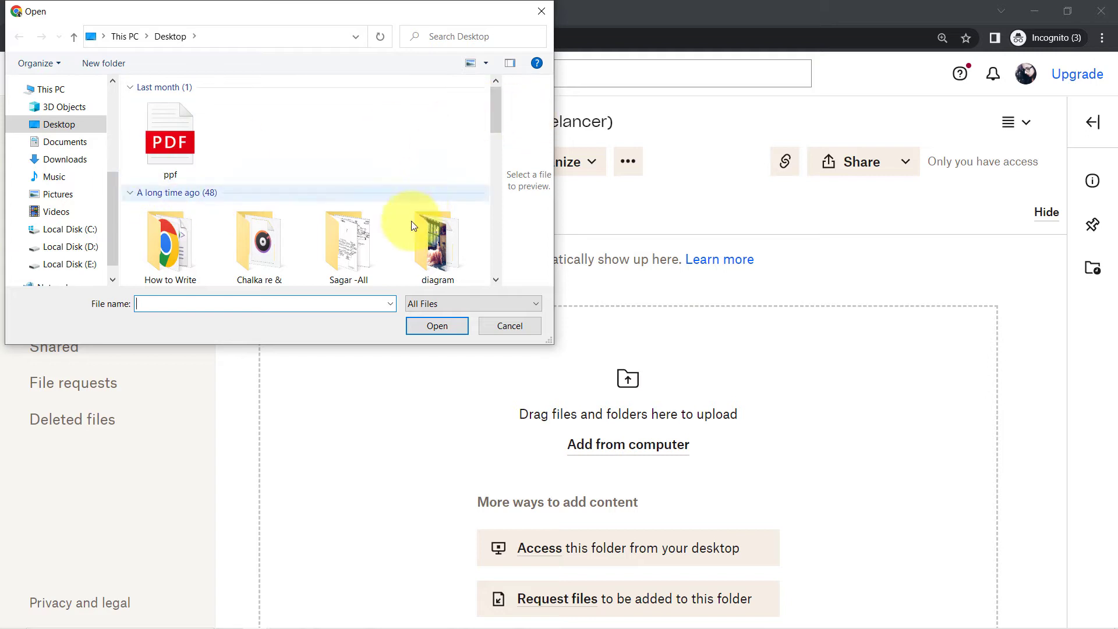
scroll(345, 247, down, 1)
click(345, 247)
key(b)
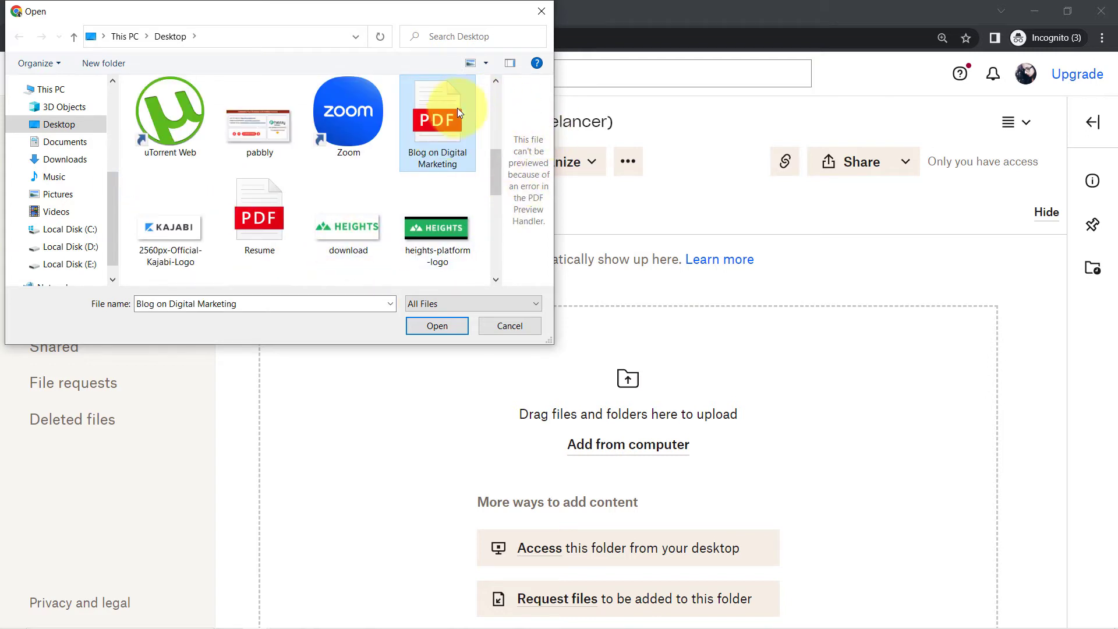
click(437, 324)
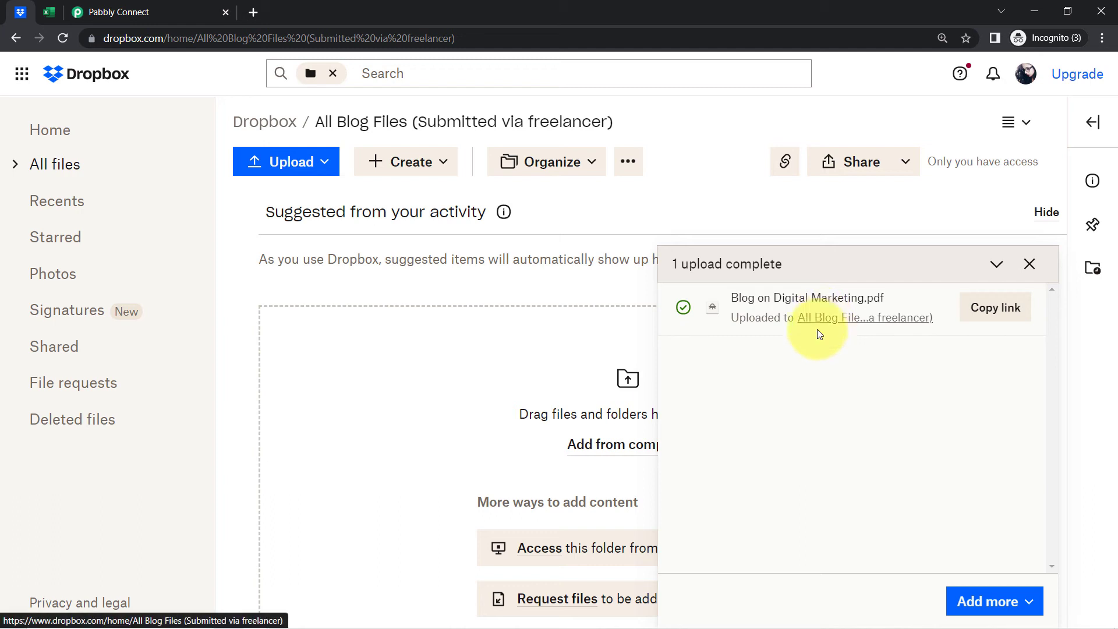
click(140, 11)
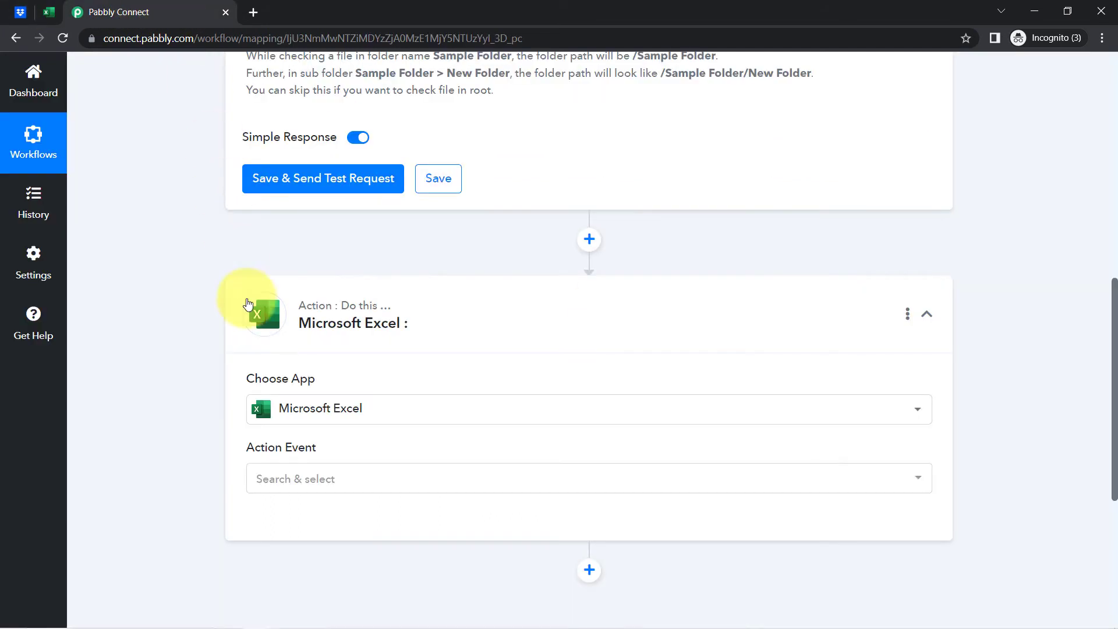
Save and test the trigger, then open the returned shareable link to verify the file
click(271, 184)
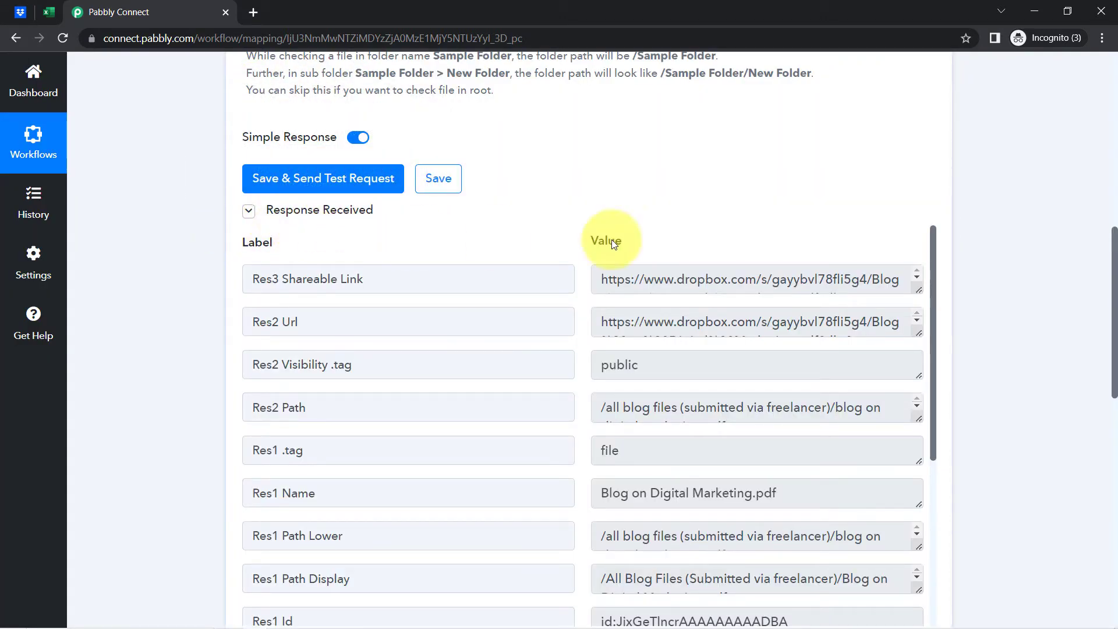
scroll(1100, 286, down, 2)
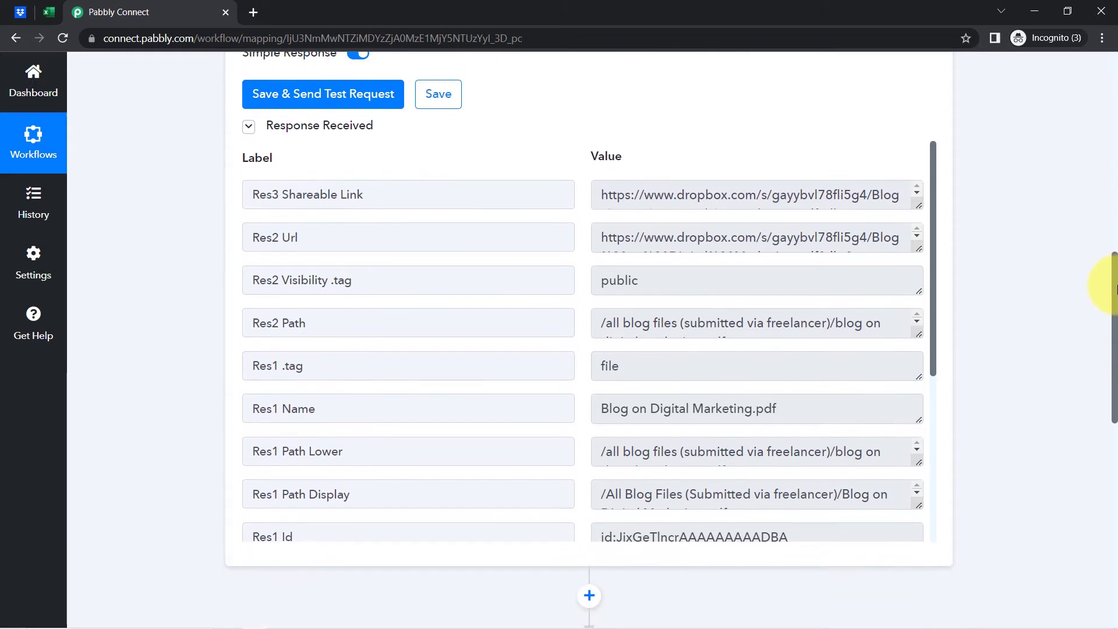
triple_click(756, 177)
right_click(757, 177)
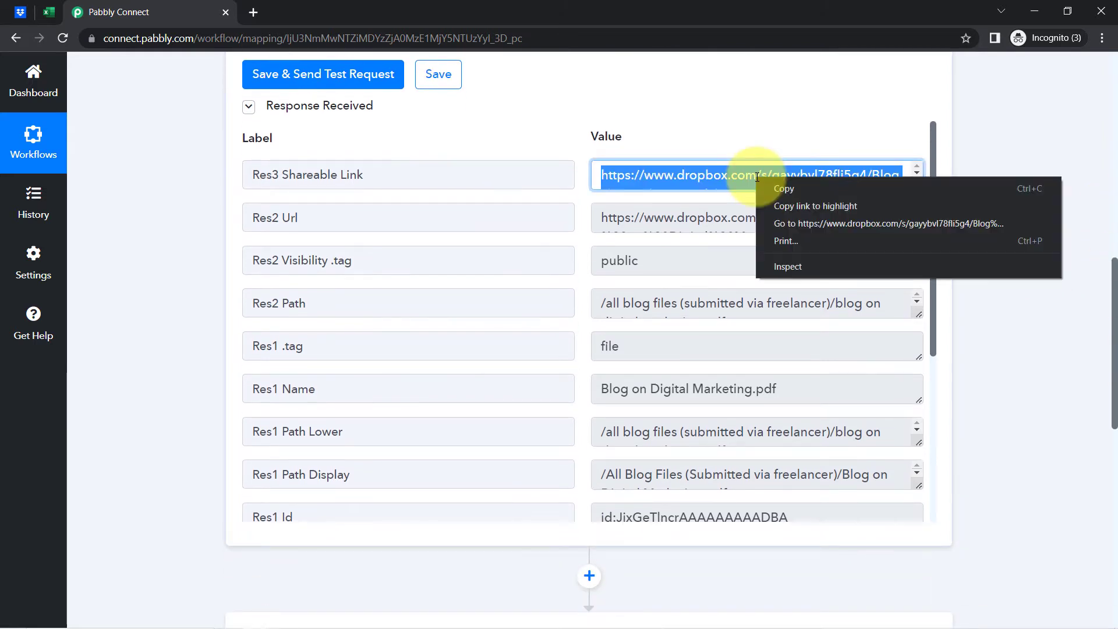
click(781, 219)
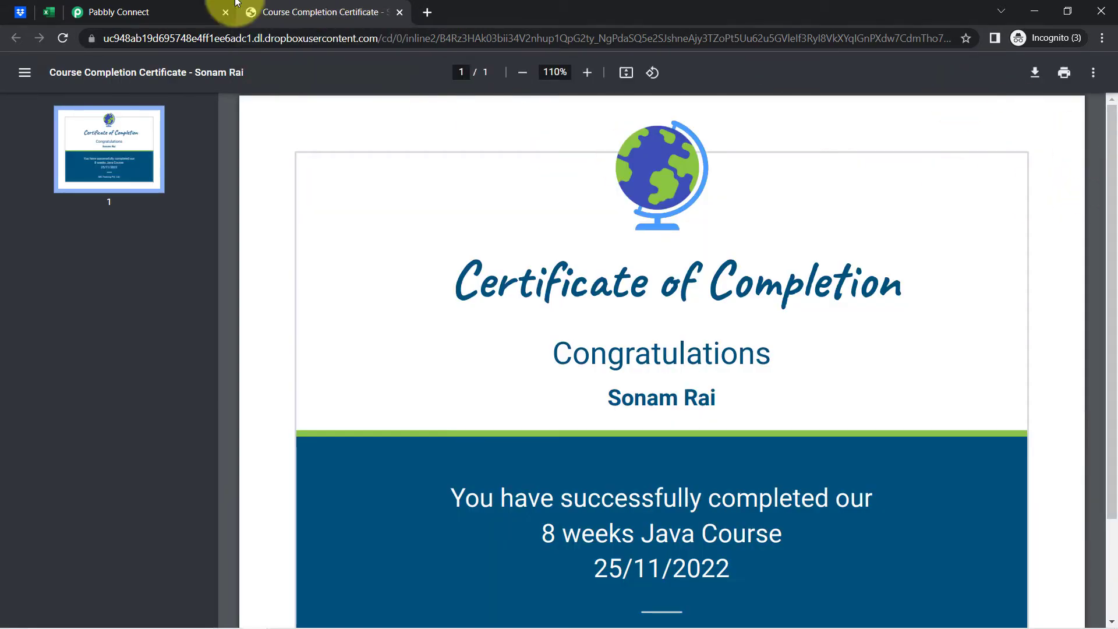
click(117, 11)
Review the Res2 Url shareable link and its public visibility tag in the trigger response
double_click(326, 218)
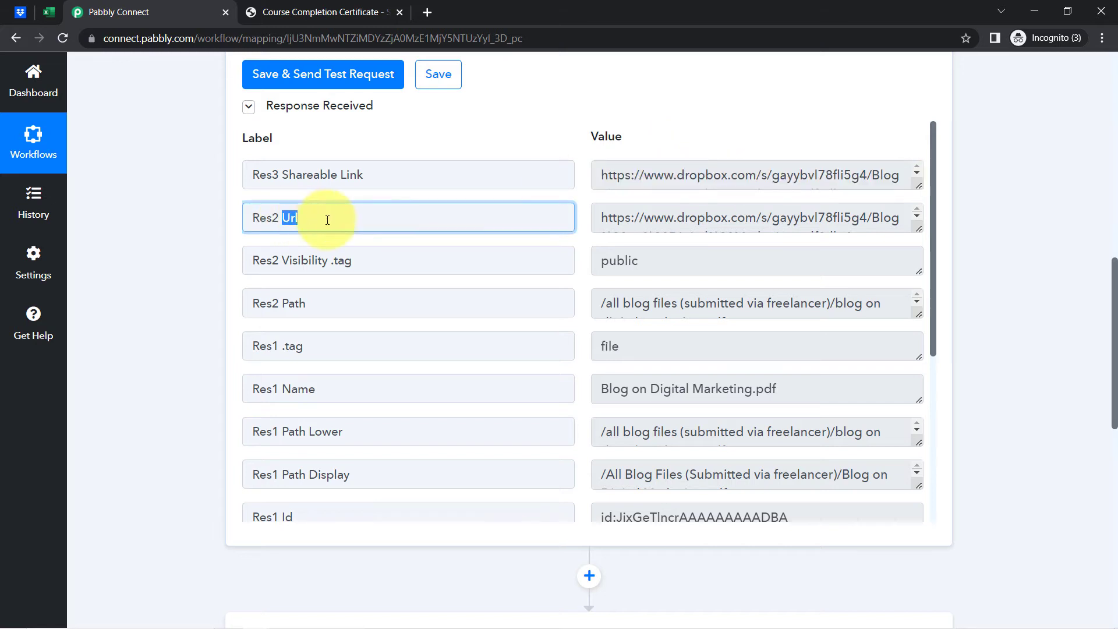
click(734, 217)
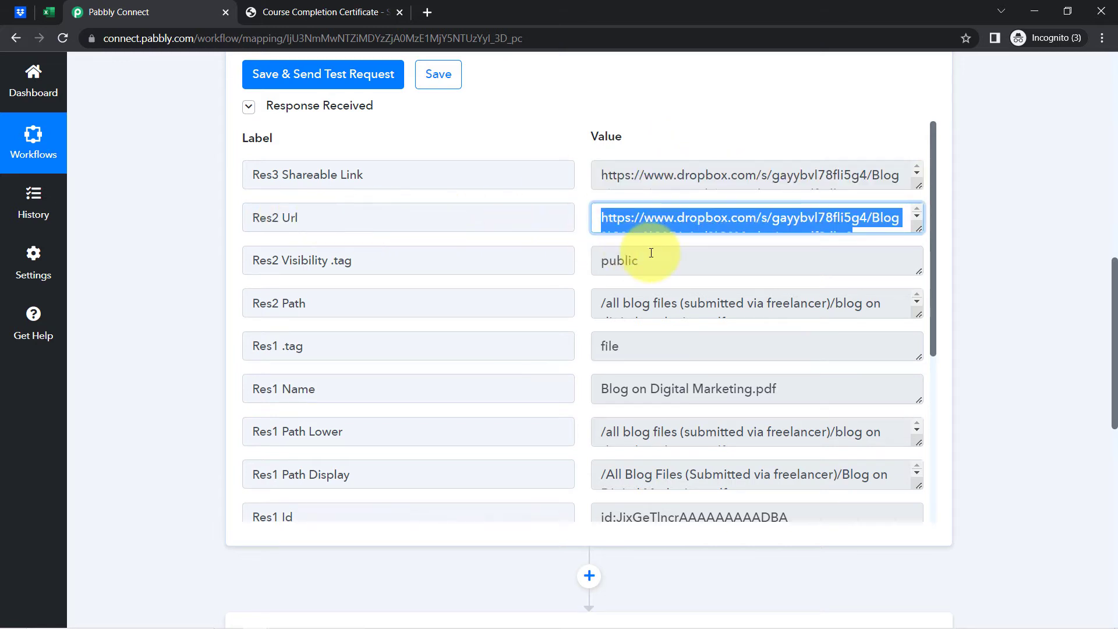
drag(251, 259, 401, 259)
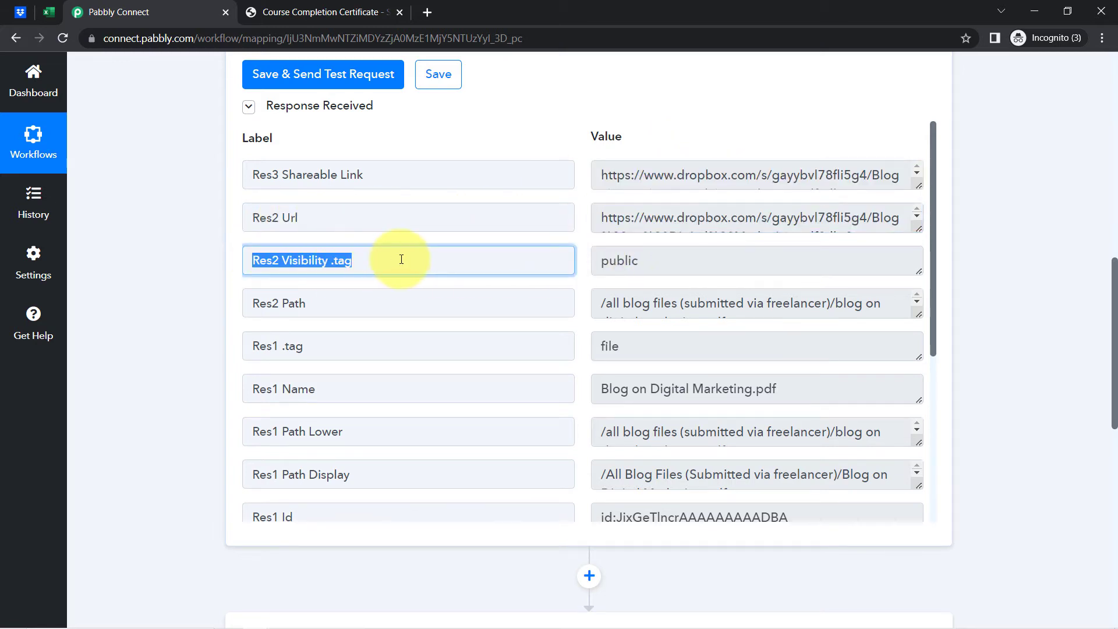
click(669, 260)
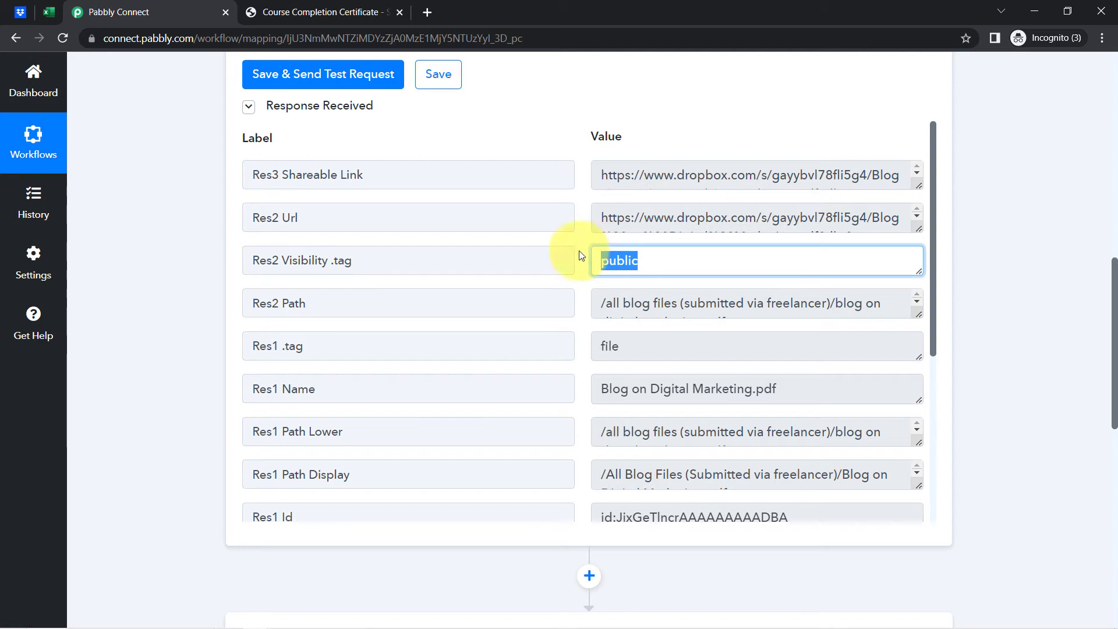
Close the Course Completion Certificate tab and review the file path in the response
click(399, 12)
drag(611, 303, 876, 305)
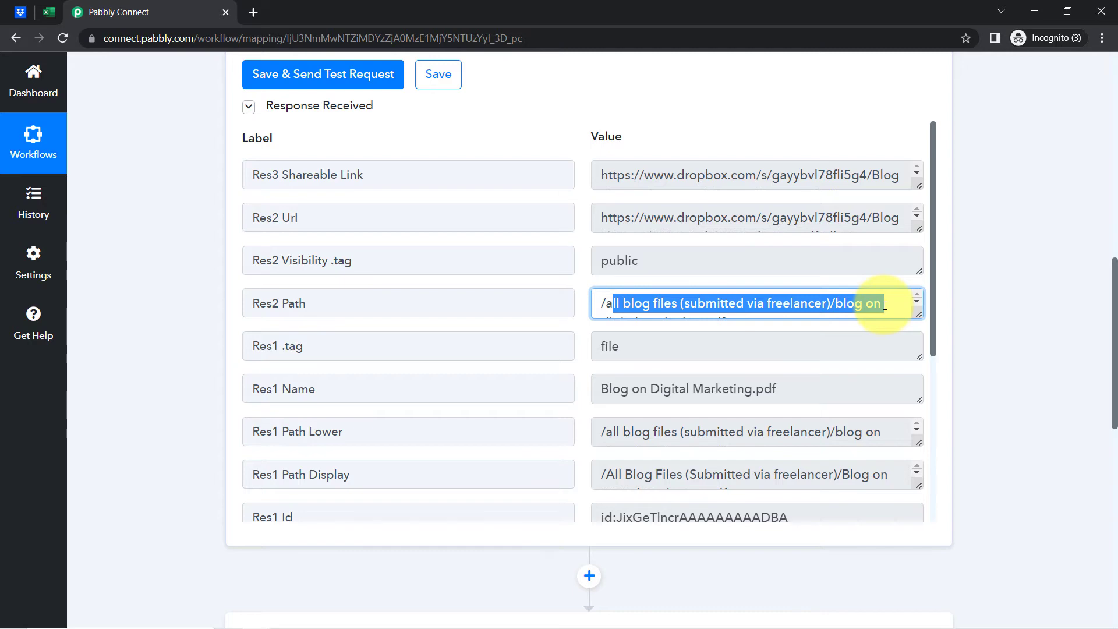
drag(1115, 317, 1112, 240)
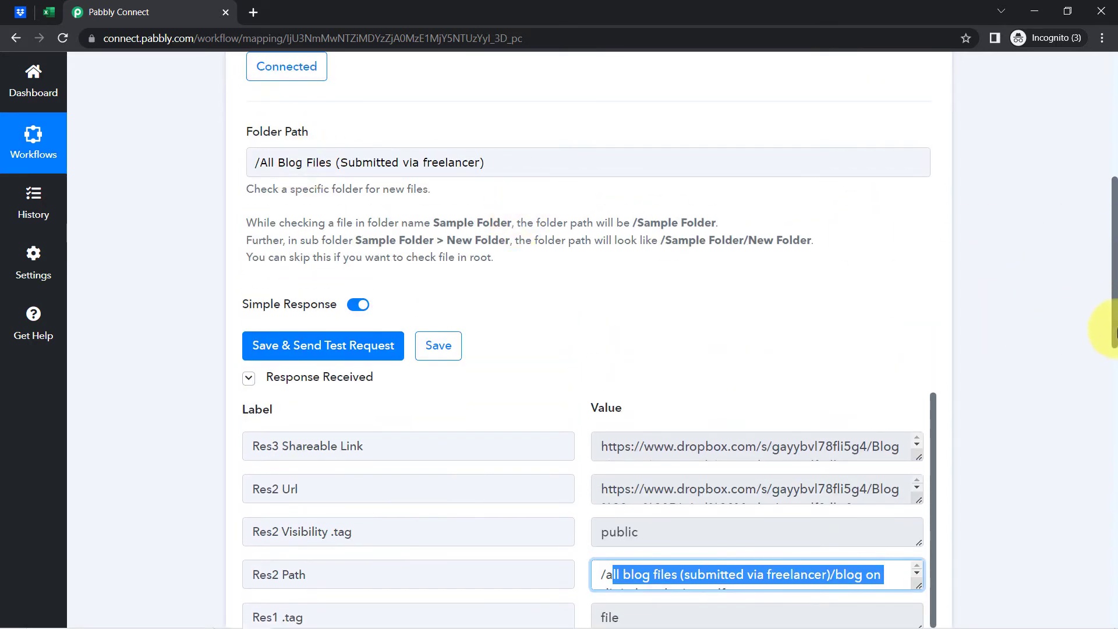
click(1113, 297)
drag(1114, 338, 1105, 443)
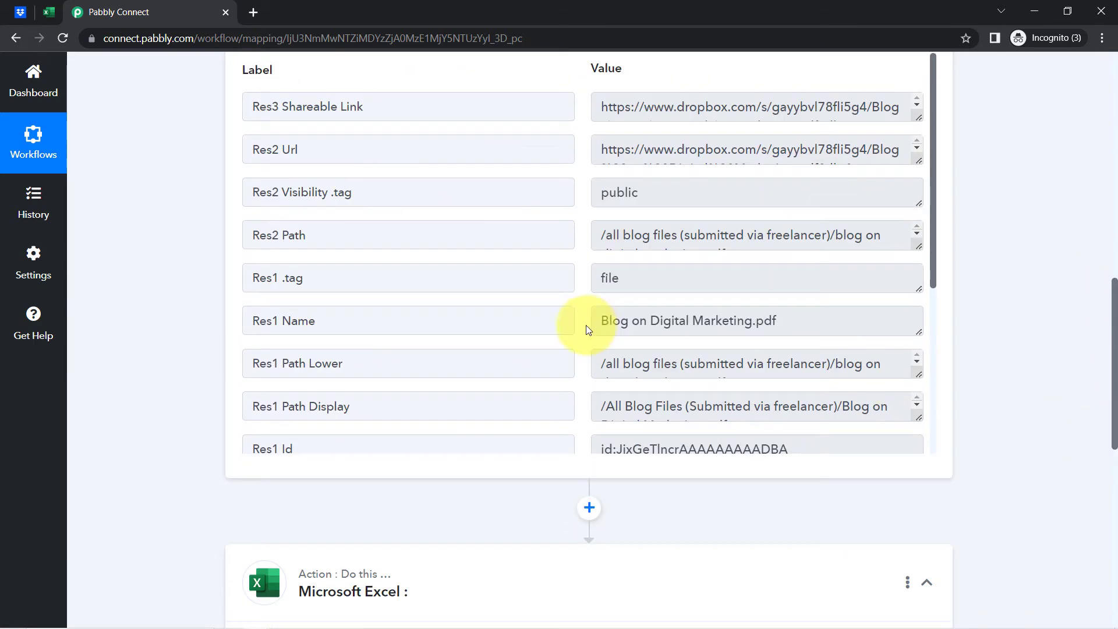
Check the file type and the Res1 Name value, then return to the top of the trigger
click(657, 269)
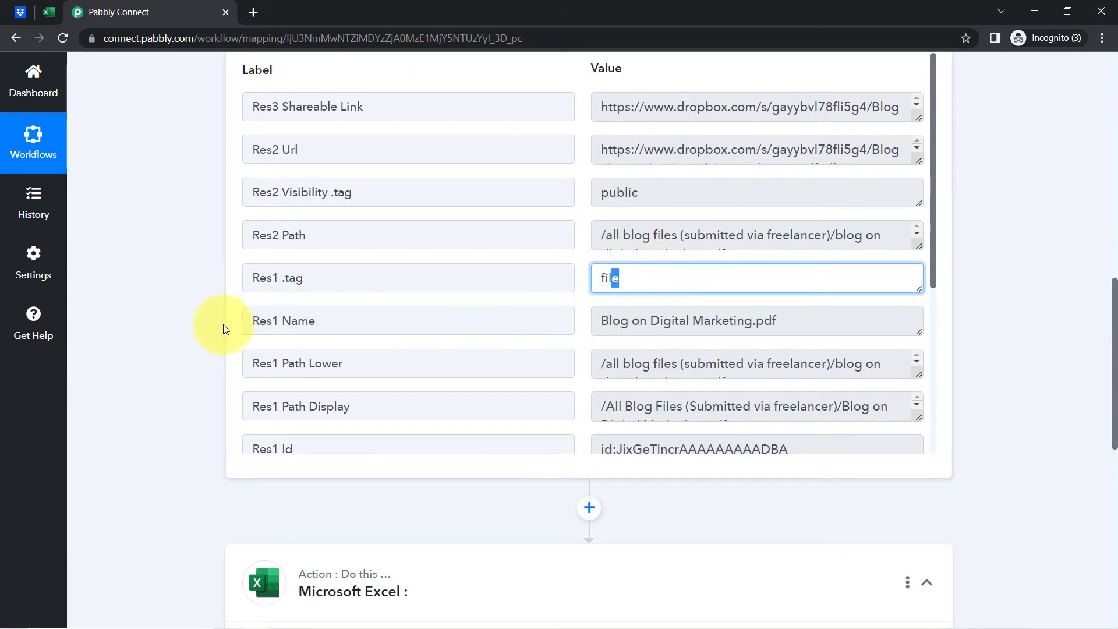
drag(260, 320, 332, 320)
triple_click(666, 321)
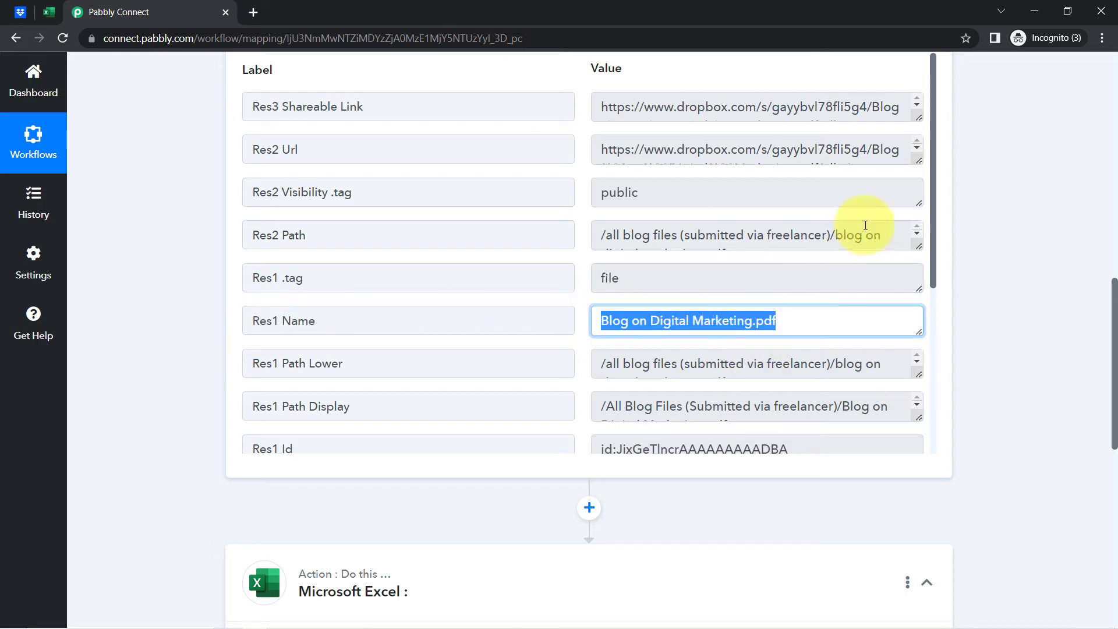
scroll(938, 235, down, 1)
scroll(937, 236, down, 5)
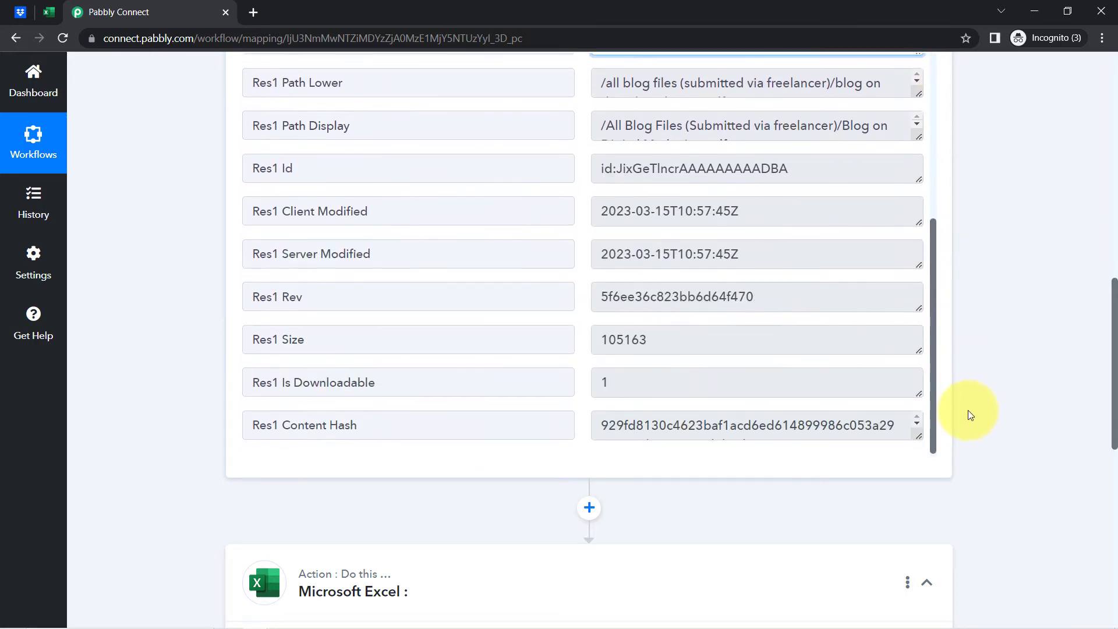
scroll(967, 410, up, 5)
scroll(840, 127, up, 1)
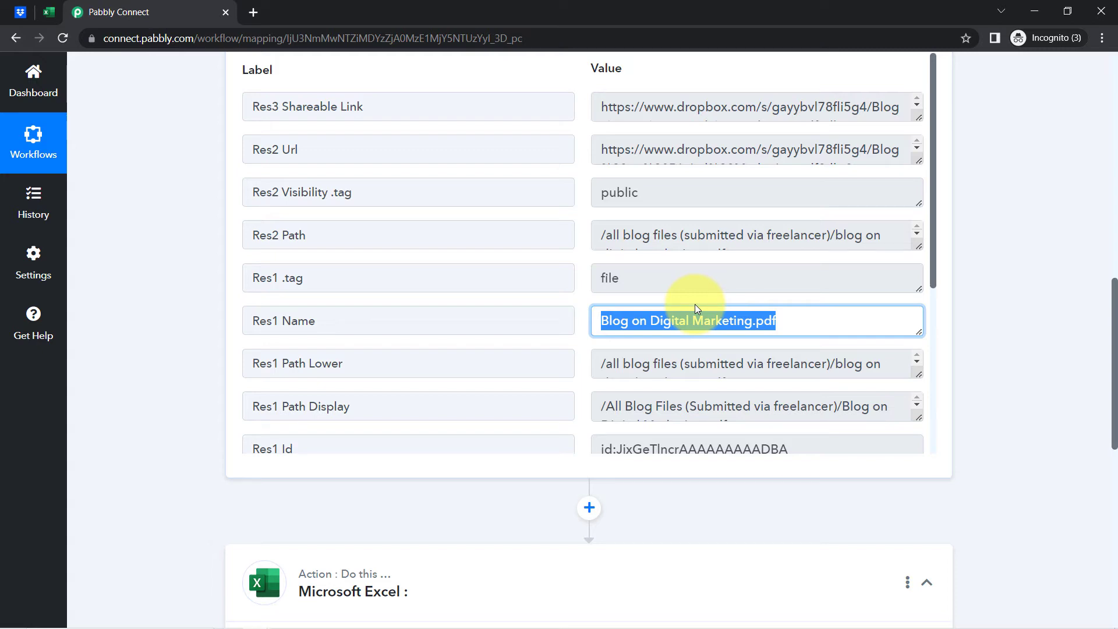
drag(1114, 300, 1113, 123)
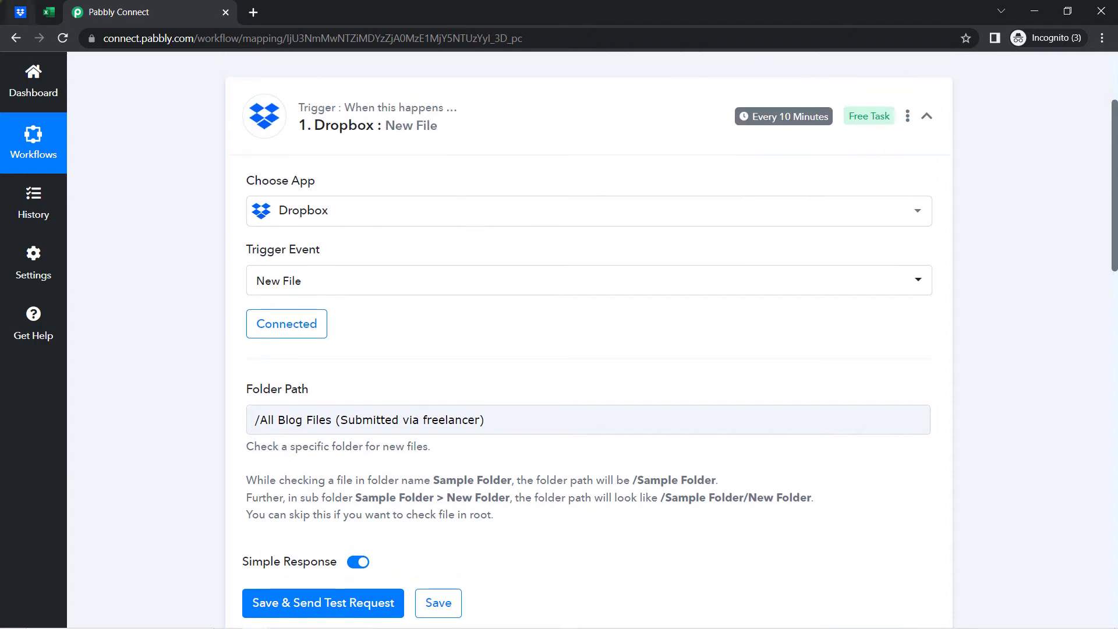
Check the Dropbox folder, note the Every 10 Minutes polling, and reach the Microsoft Excel action card
click(21, 11)
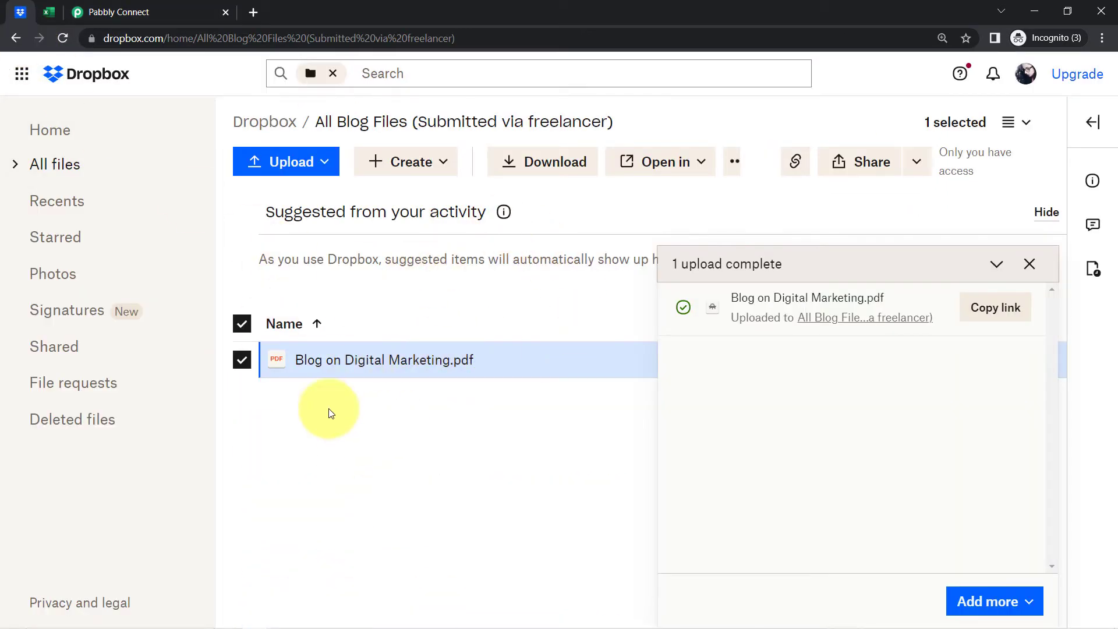
click(106, 7)
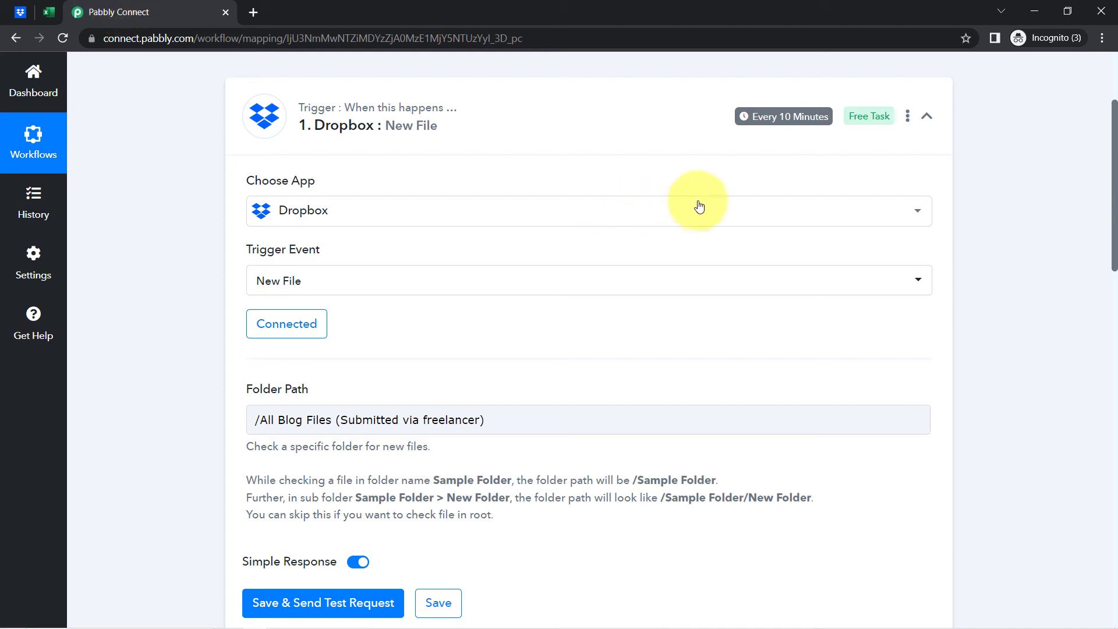
mouse_move(769, 117)
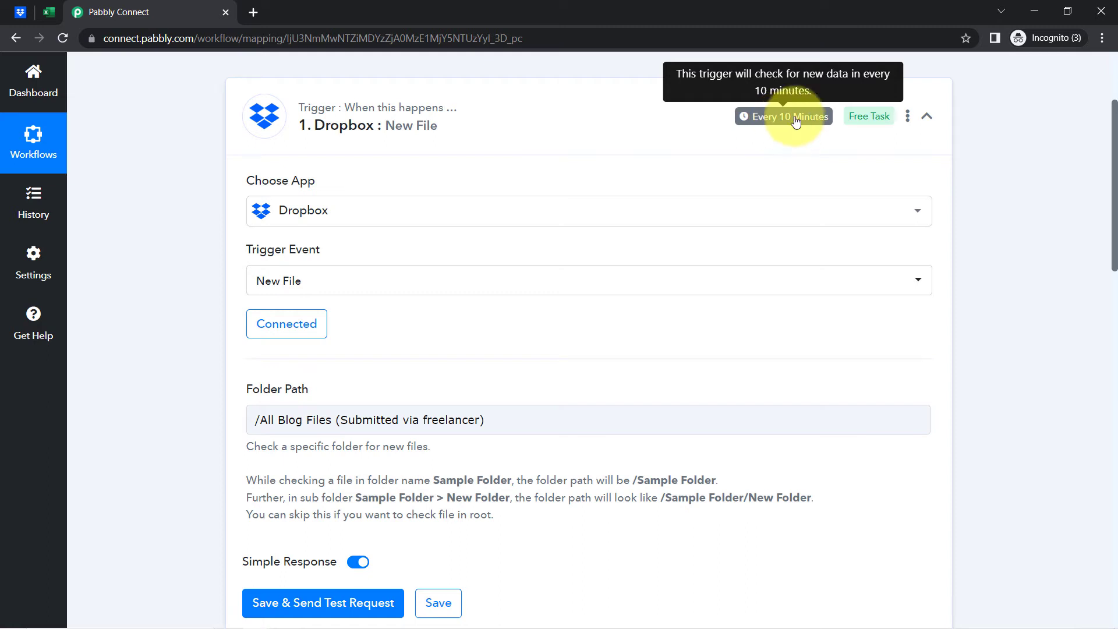
drag(1113, 145, 1107, 230)
scroll(1100, 245, down, 2)
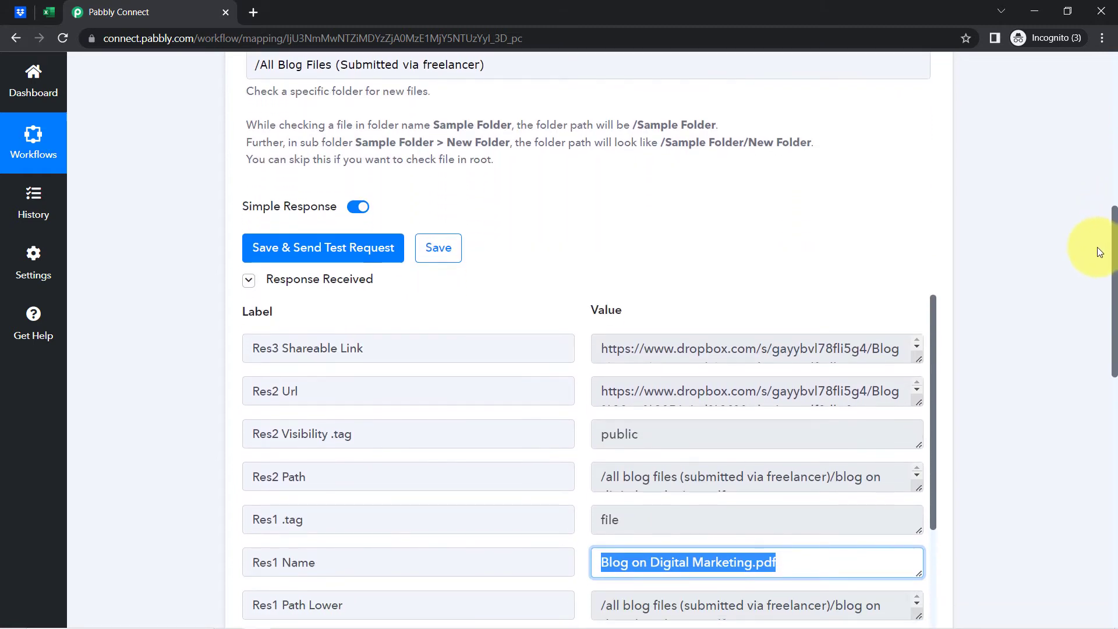
scroll(1094, 256, down, 3)
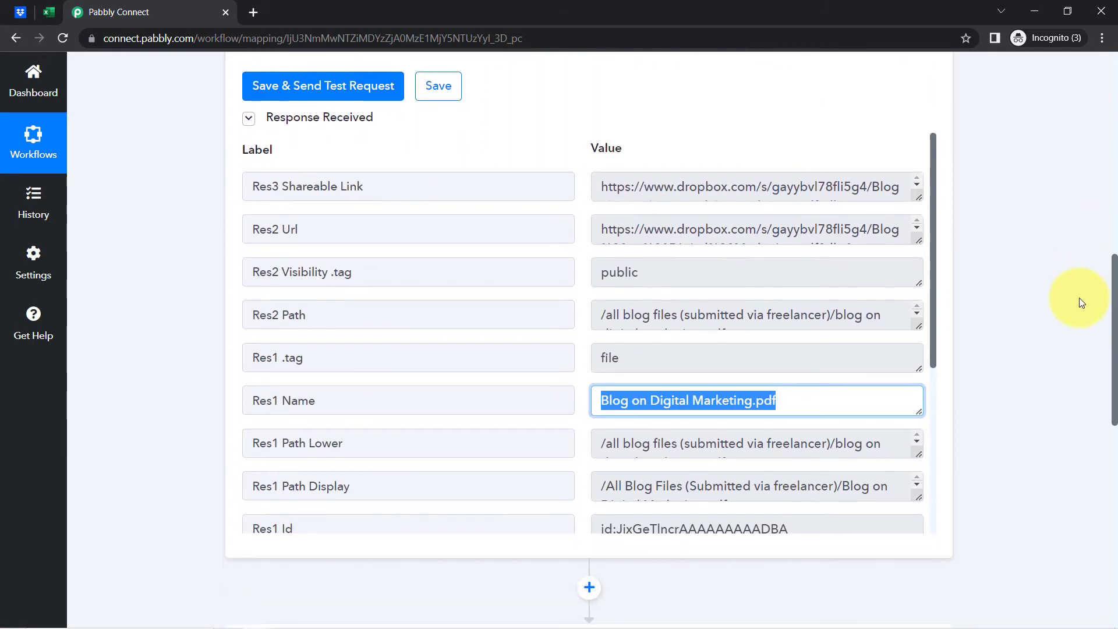
scroll(1079, 315, down, 5)
drag(1111, 362, 1113, 453)
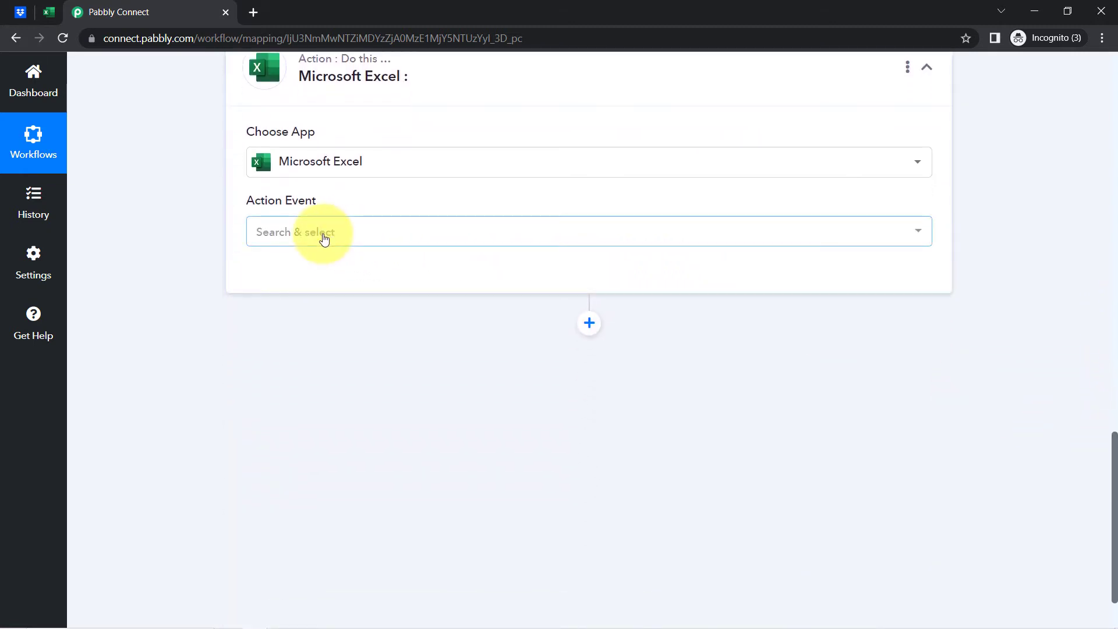
Set the Microsoft Excel action event to Add Row To Worksheet
click(320, 233)
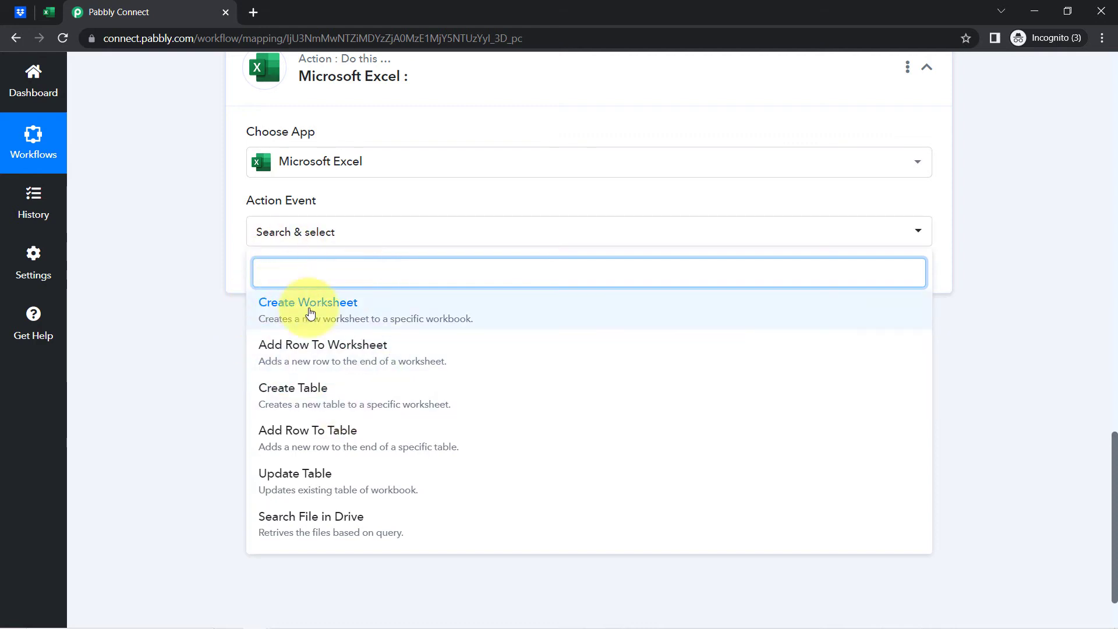
click(314, 348)
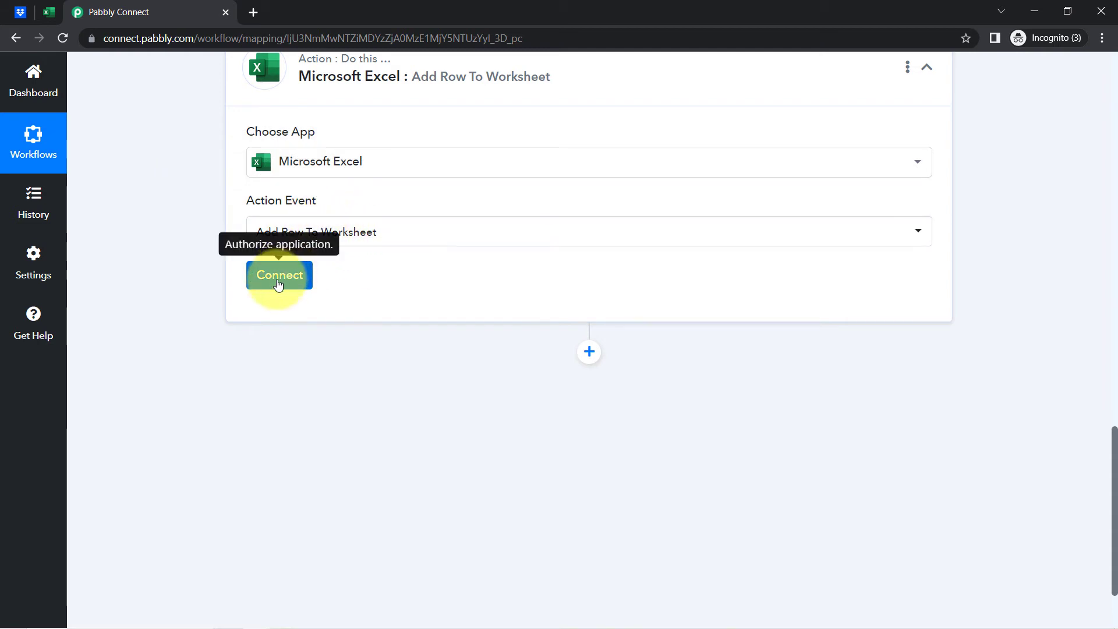
Add and authorize a new Microsoft Excel connection, then save it
click(278, 285)
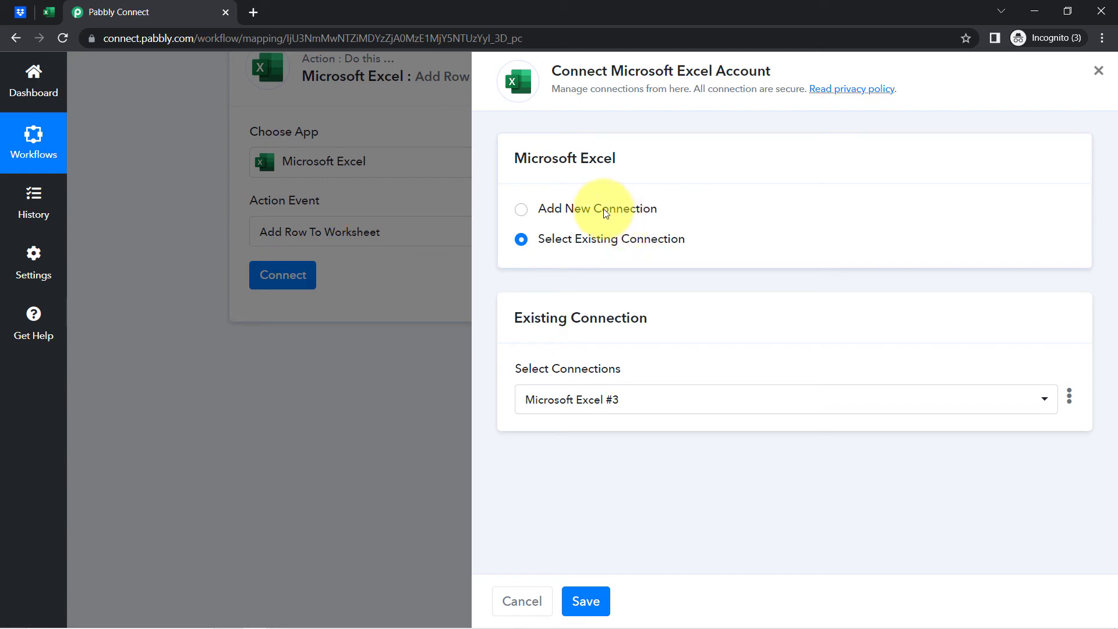
click(598, 209)
click(638, 380)
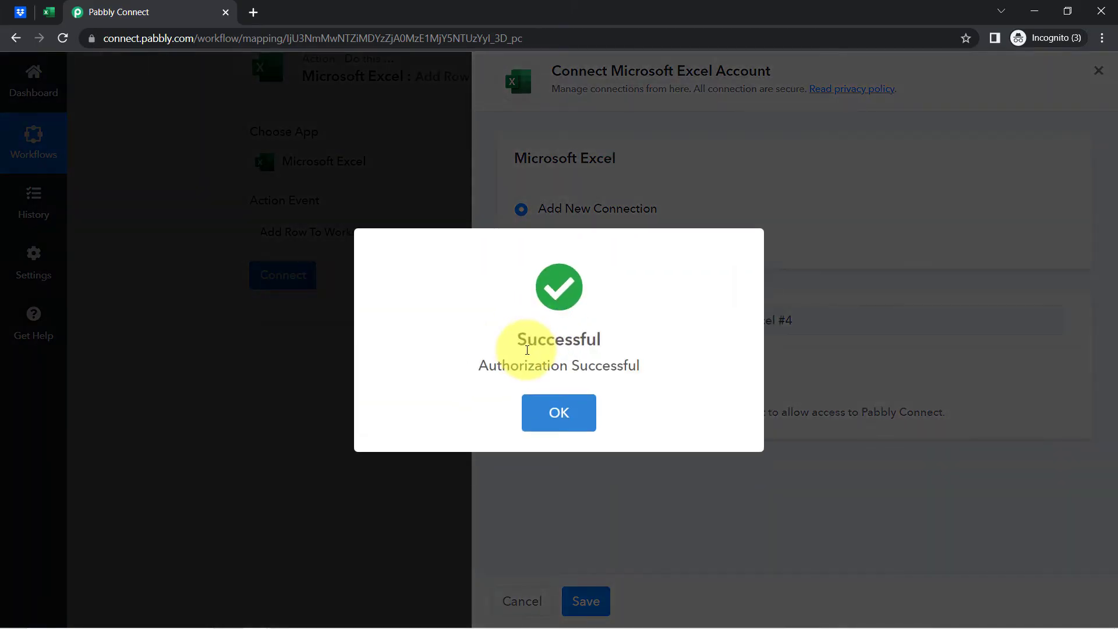
click(533, 405)
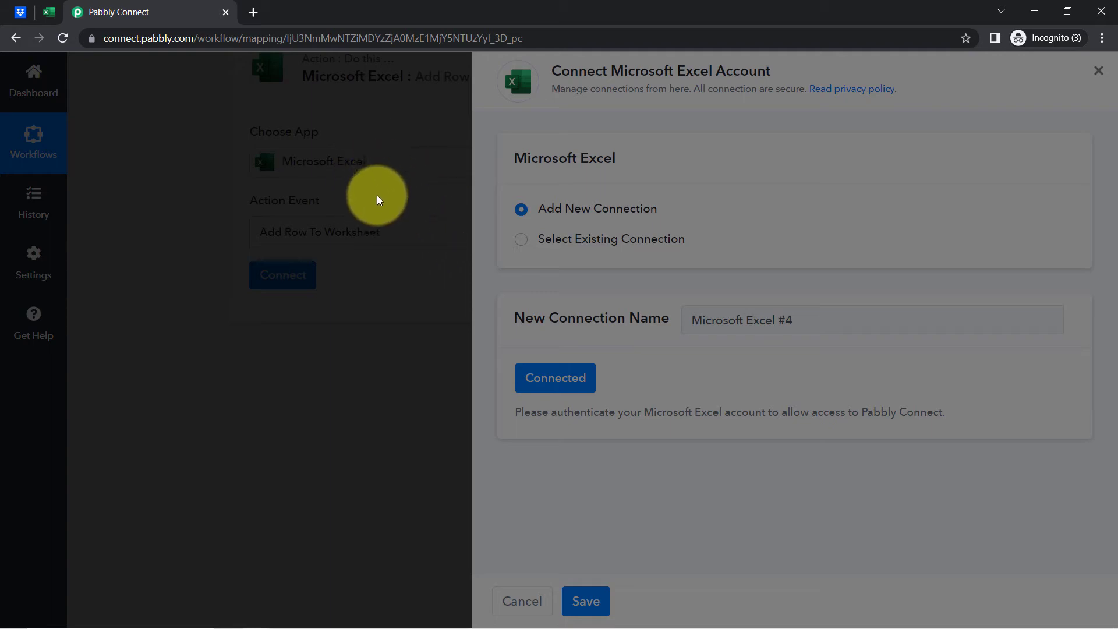
click(377, 216)
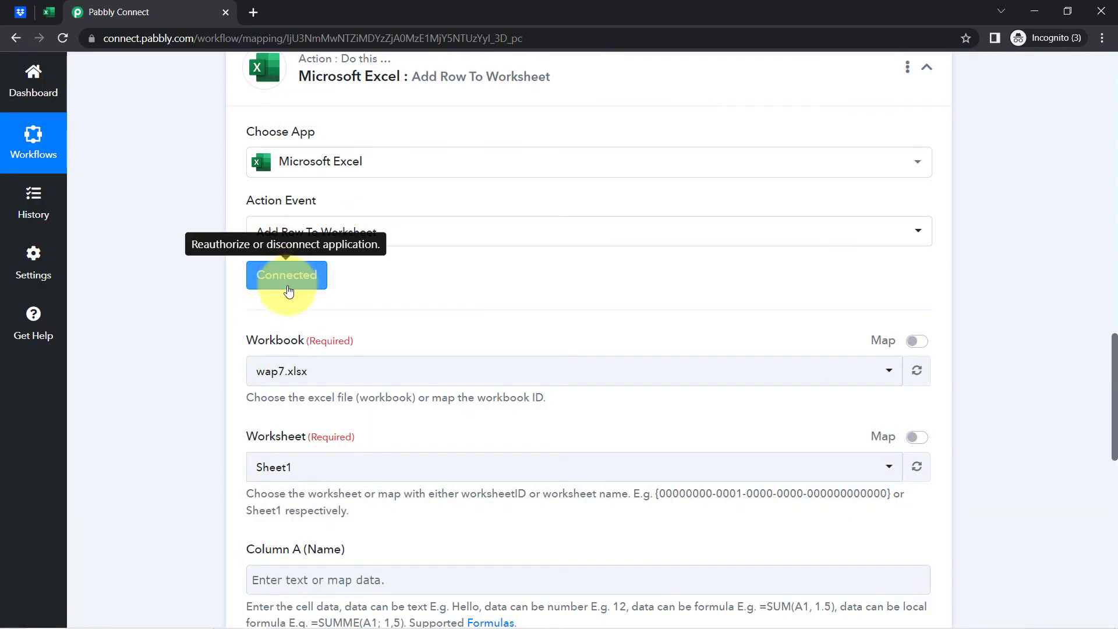
Check the workbook in Excel Online, then search 'all fi' and pick All File Links.xlsx
drag(1116, 373, 1111, 399)
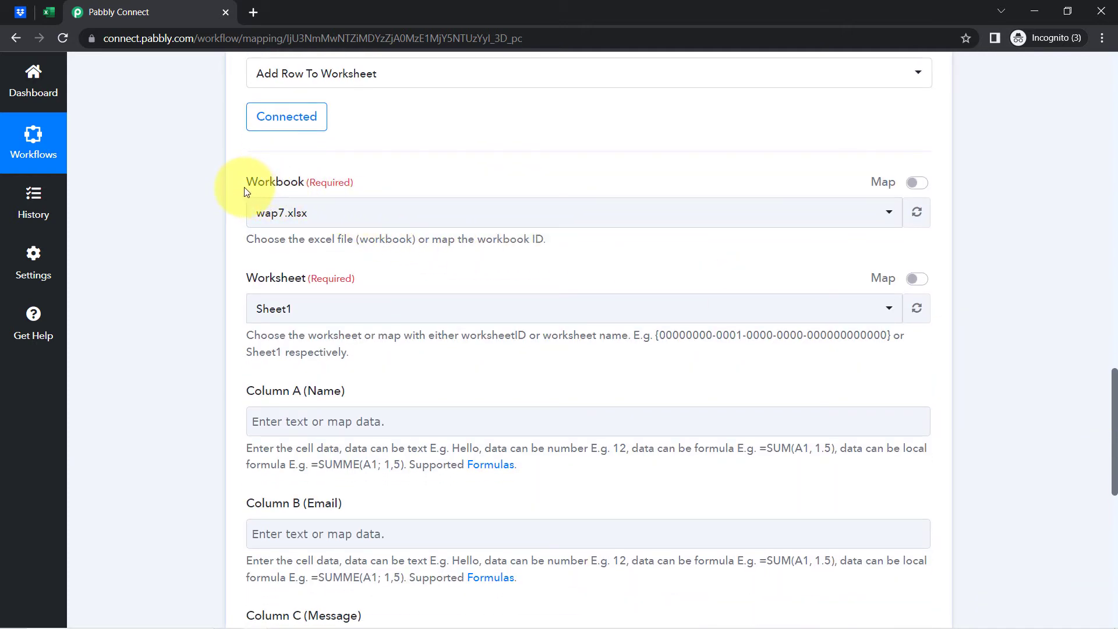
click(281, 213)
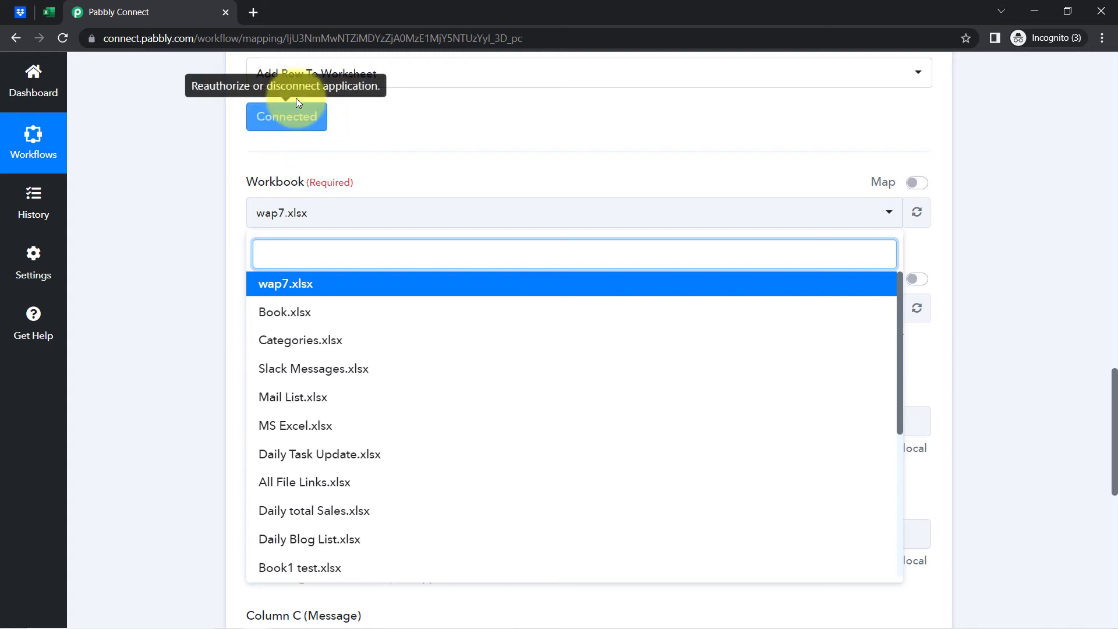
click(51, 10)
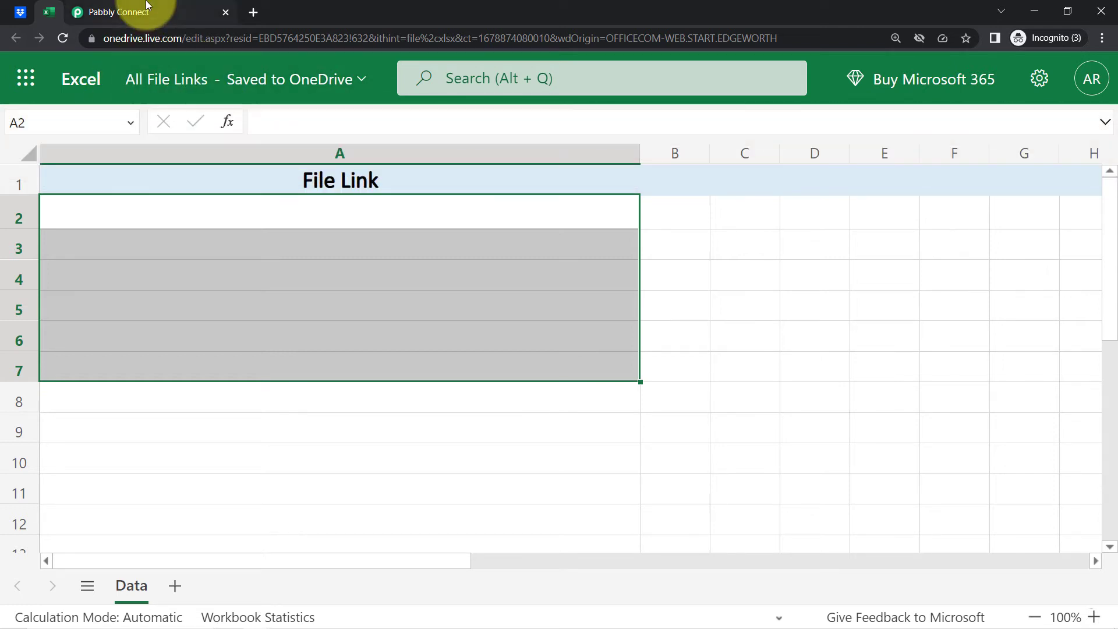
click(137, 12)
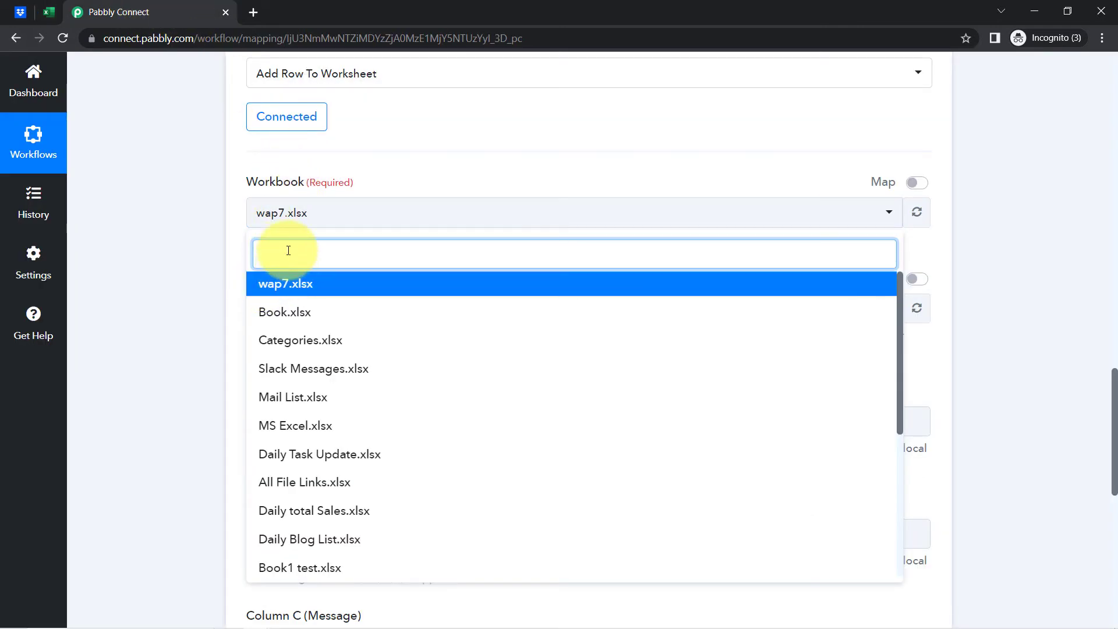
text(all file)
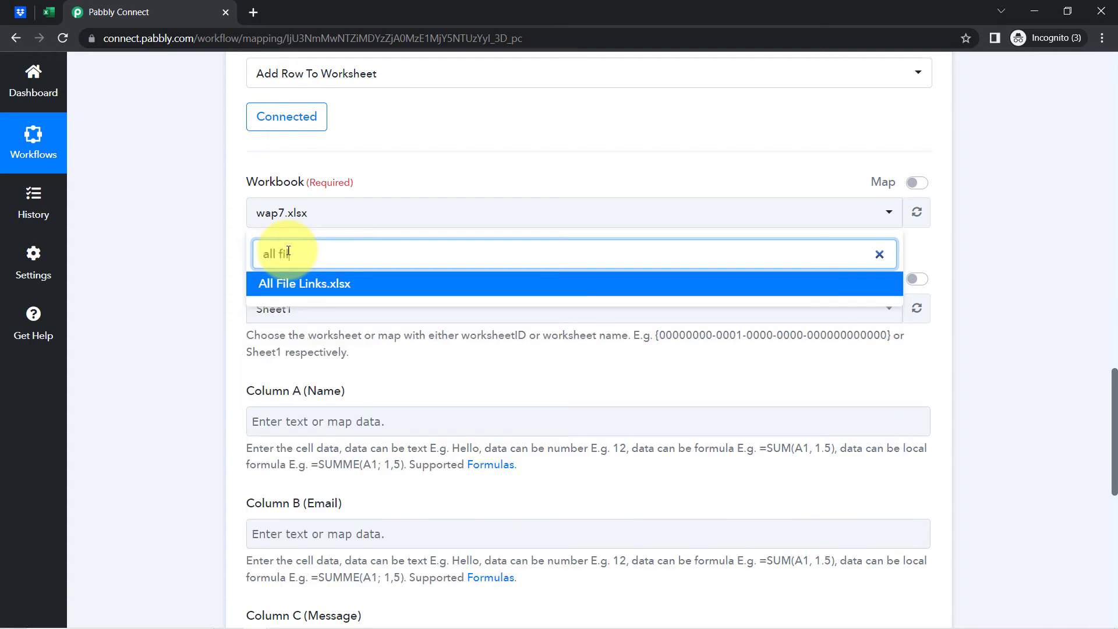
click(261, 285)
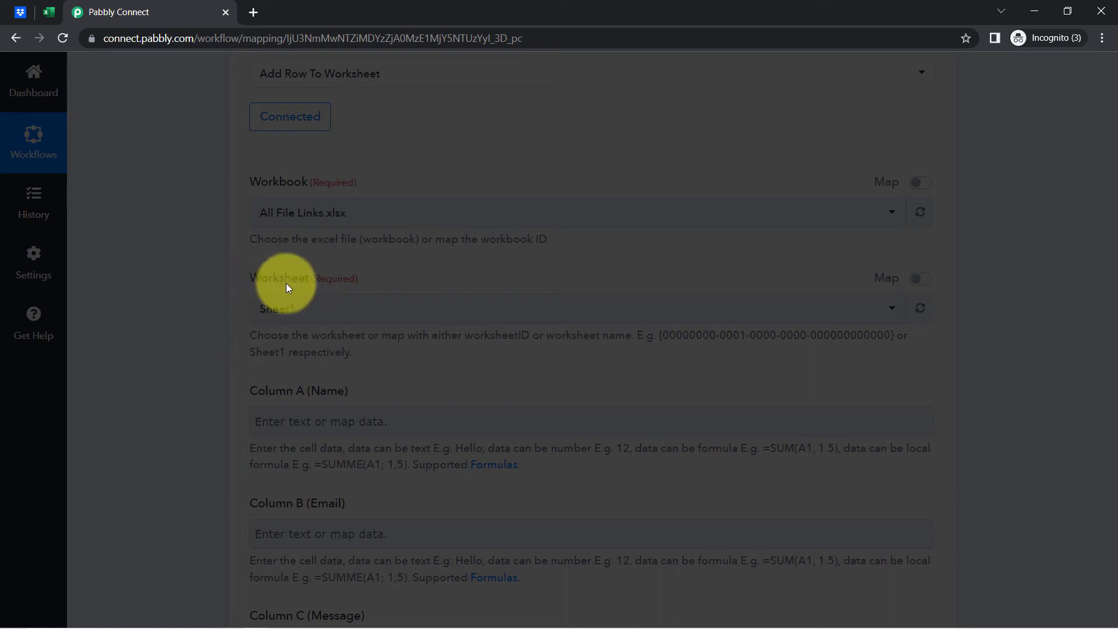
Compare the Worksheet setting with the Excel sheet and inspect the Excel step's generic Column label
click(49, 12)
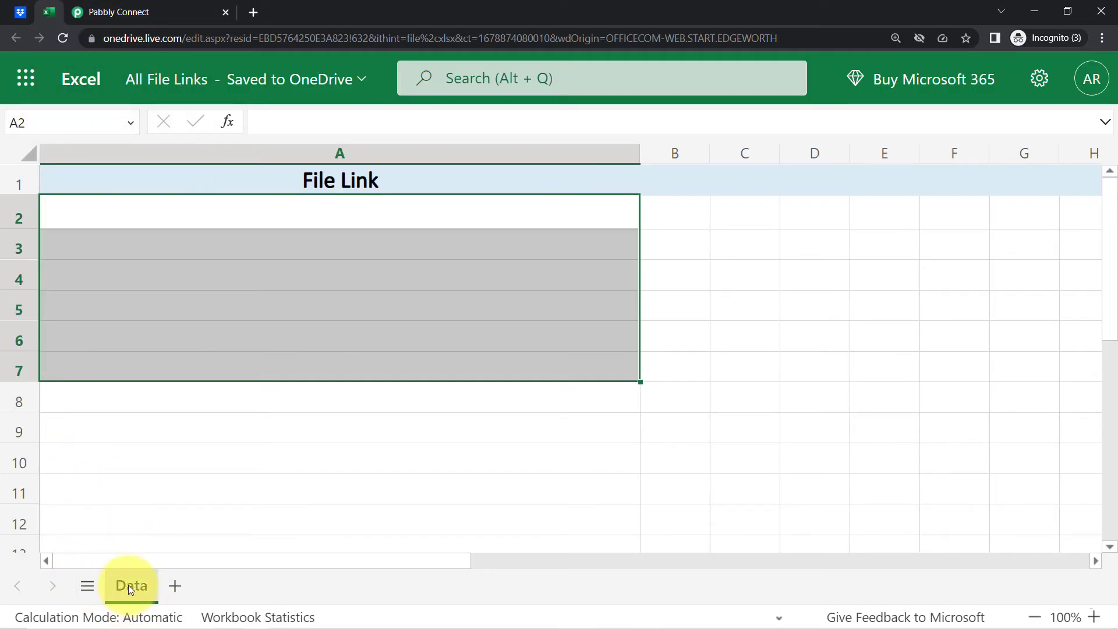
click(90, 12)
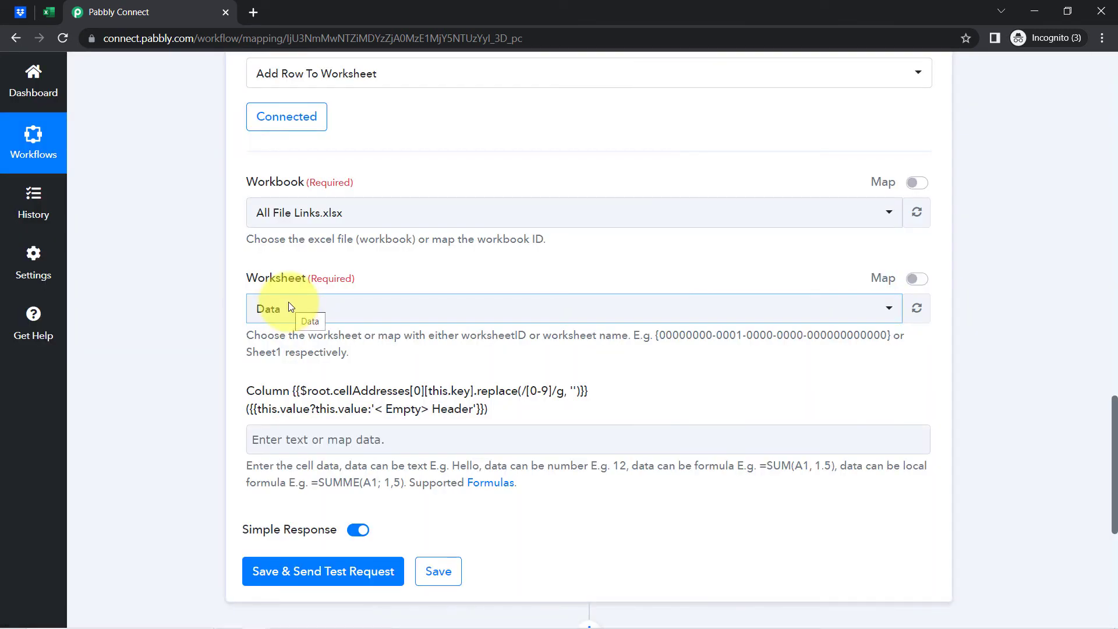
drag(260, 280, 301, 283)
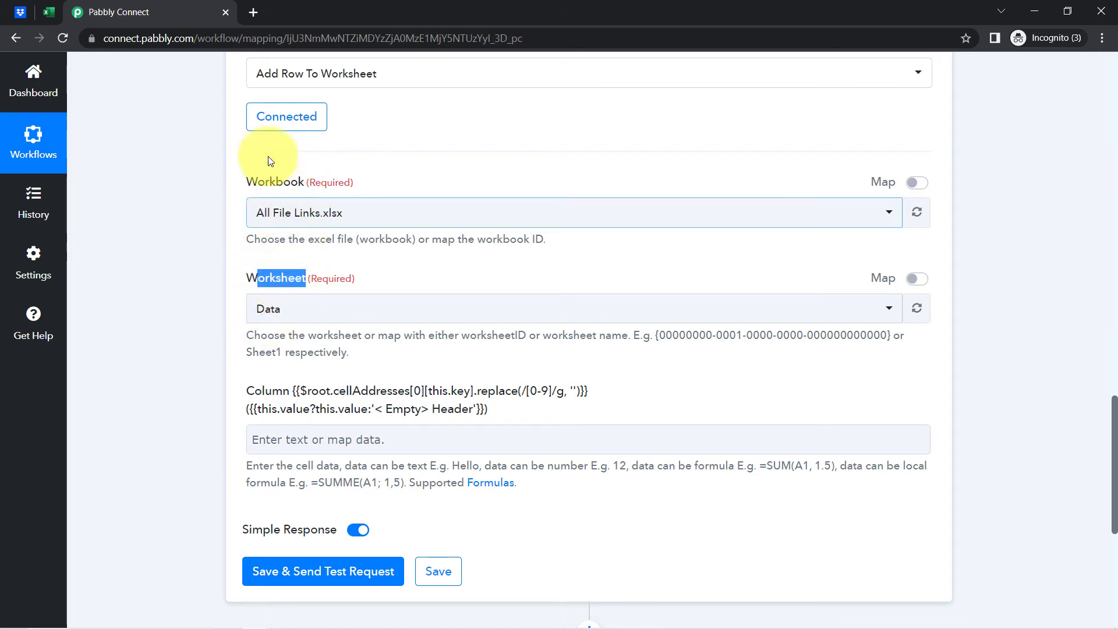
click(46, 12)
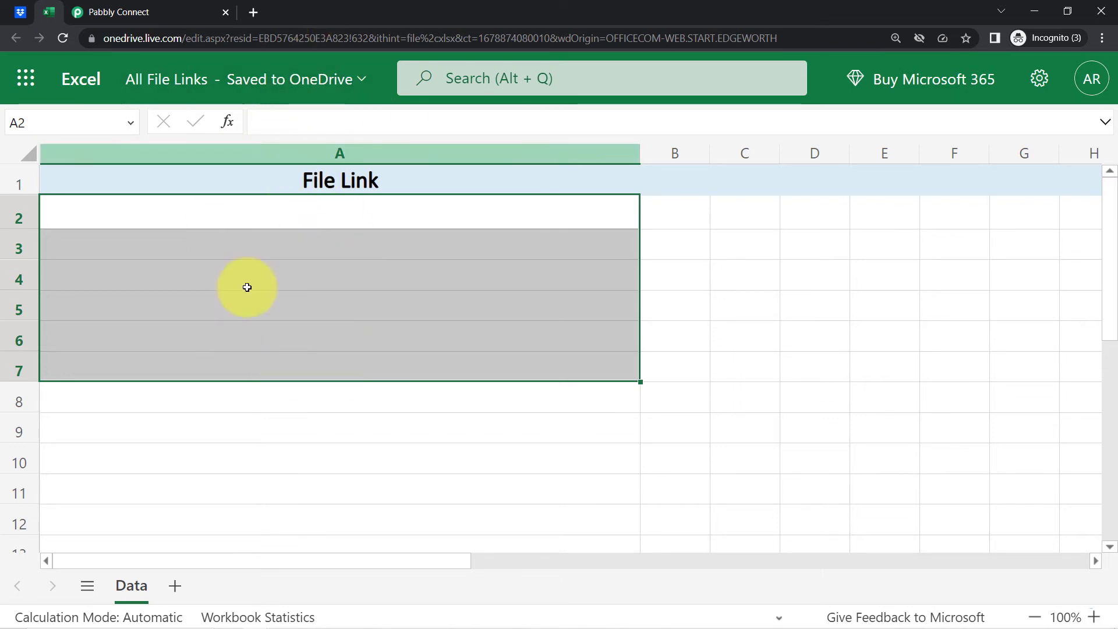
click(150, 12)
drag(253, 394, 365, 396)
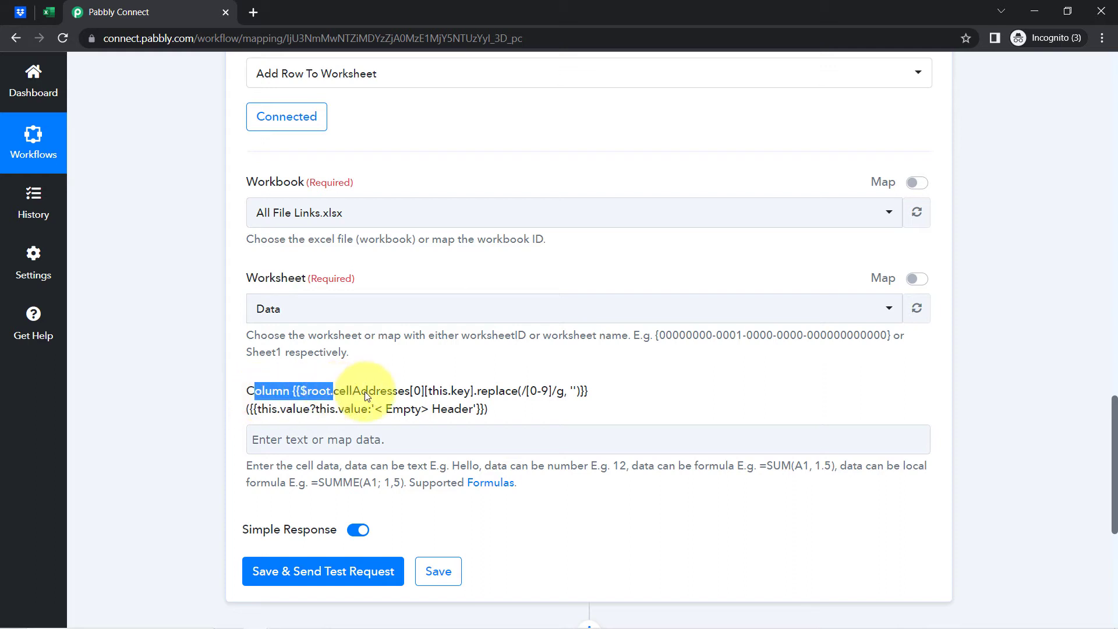
triple_click(367, 393)
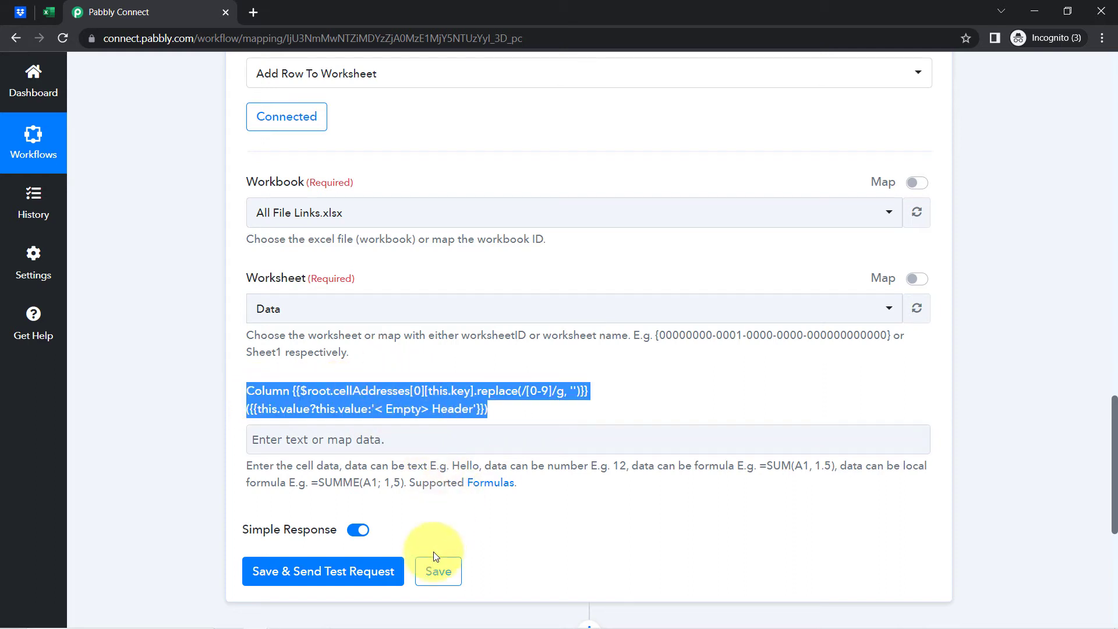
Save the workflow settings and reopen the Excel Add Row To Worksheet step
click(437, 573)
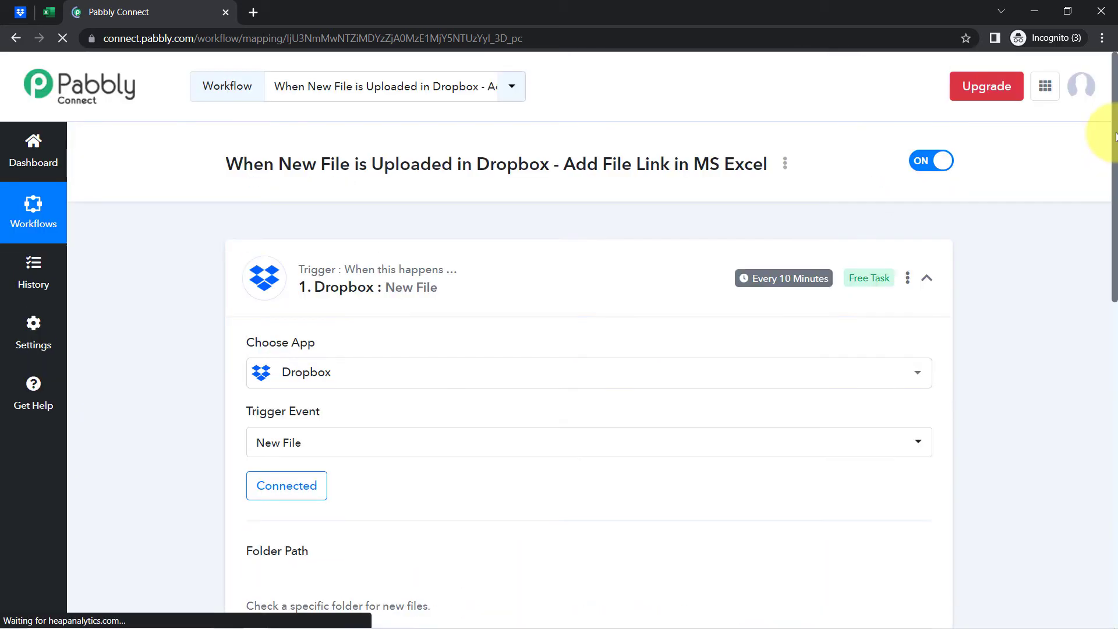
drag(1116, 146, 1110, 286)
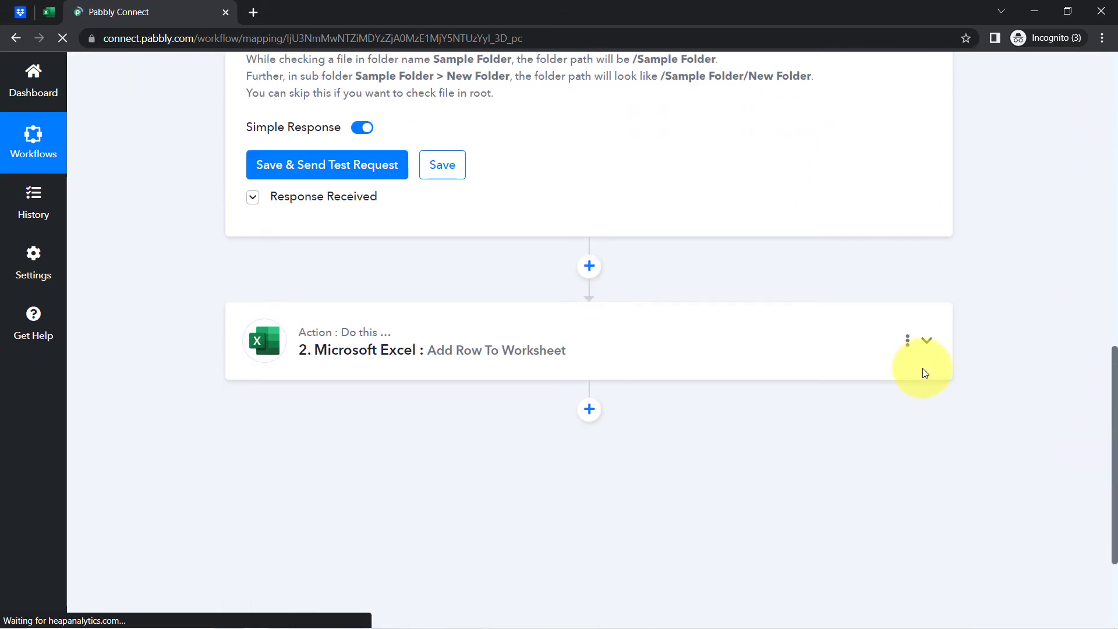
scroll(416, 312, down, 3)
click(354, 177)
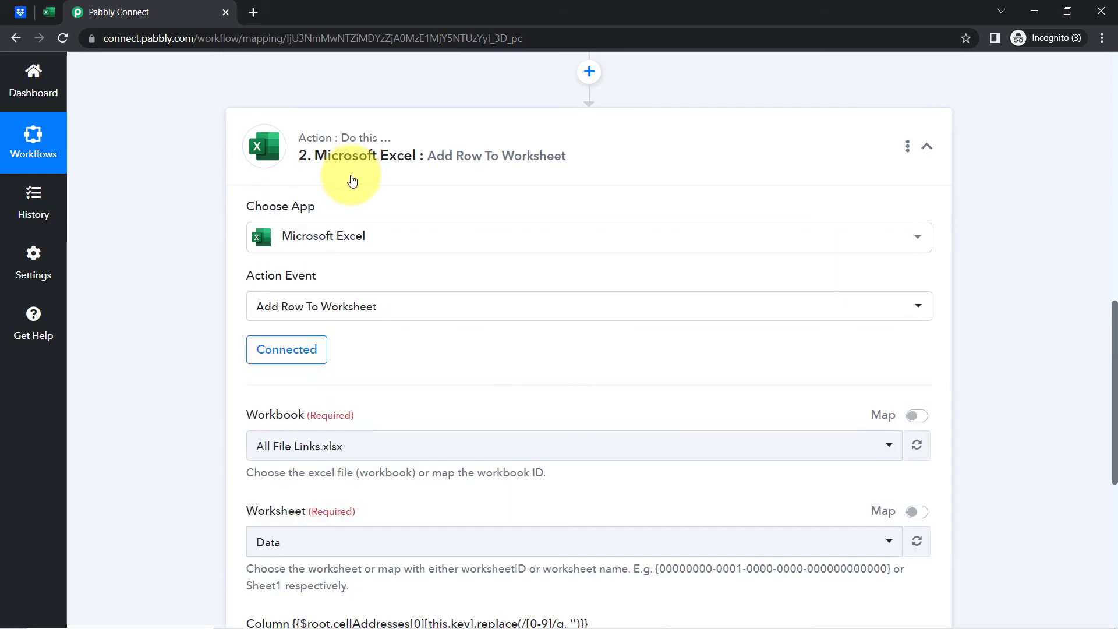
scroll(214, 530, down, 5)
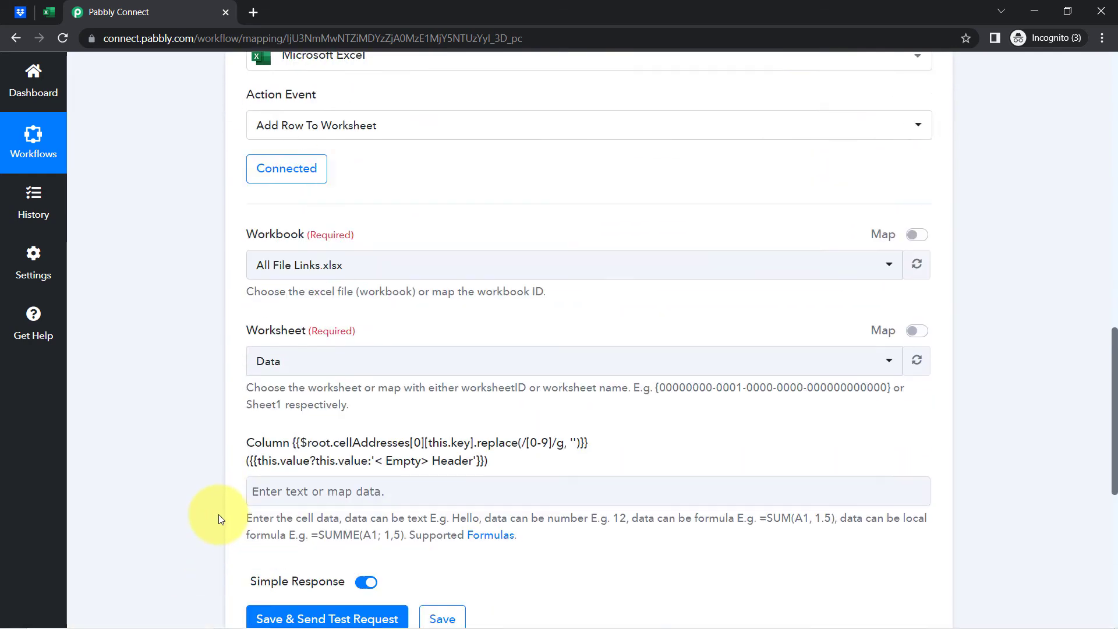
Inspect the cellAddresses column label expression, then switch to the All File Links workbook
drag(262, 307, 425, 326)
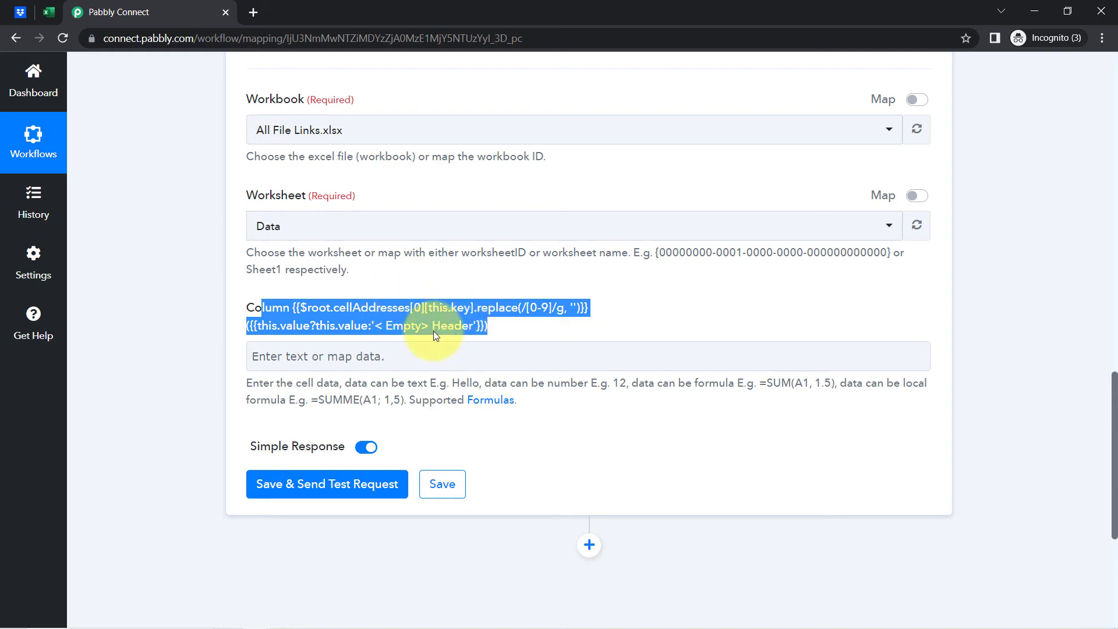
triple_click(387, 323)
double_click(347, 314)
click(347, 317)
click(323, 310)
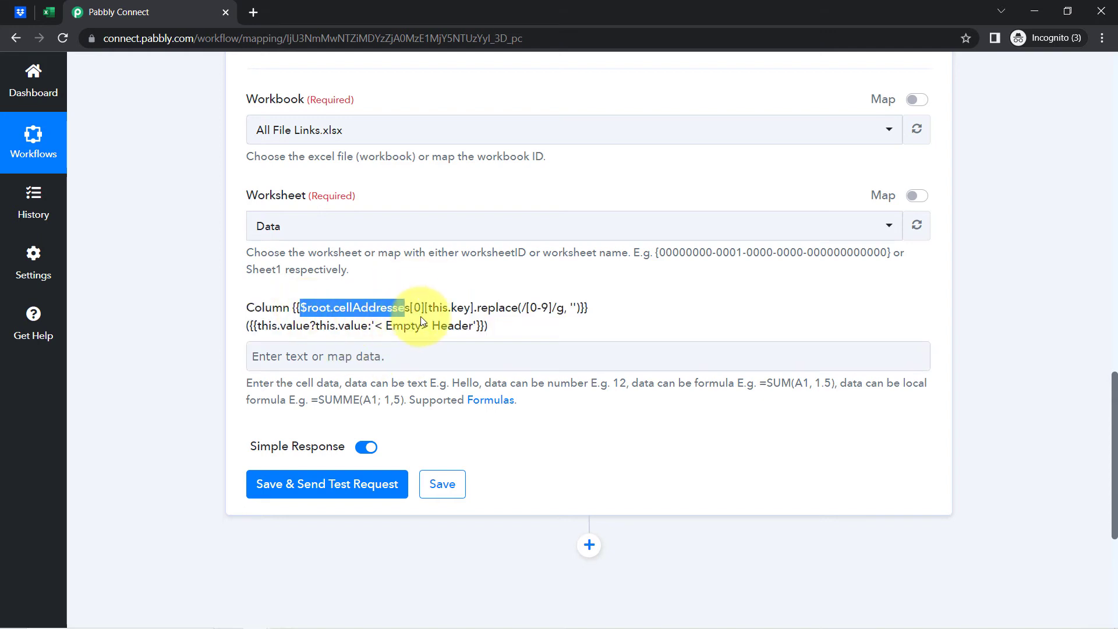
drag(421, 316, 467, 324)
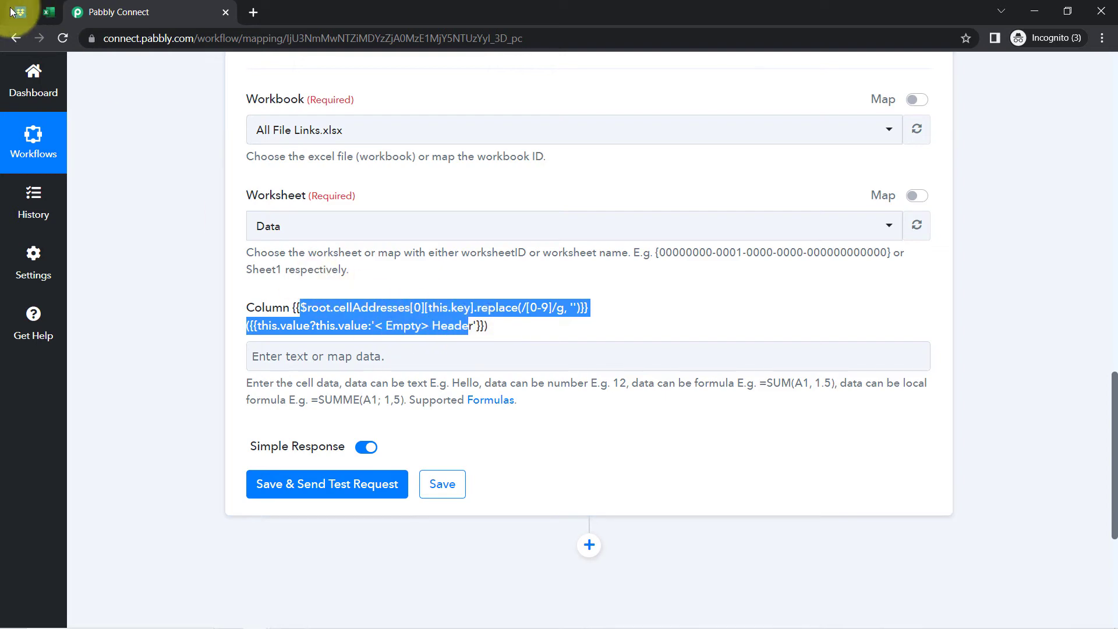
click(49, 12)
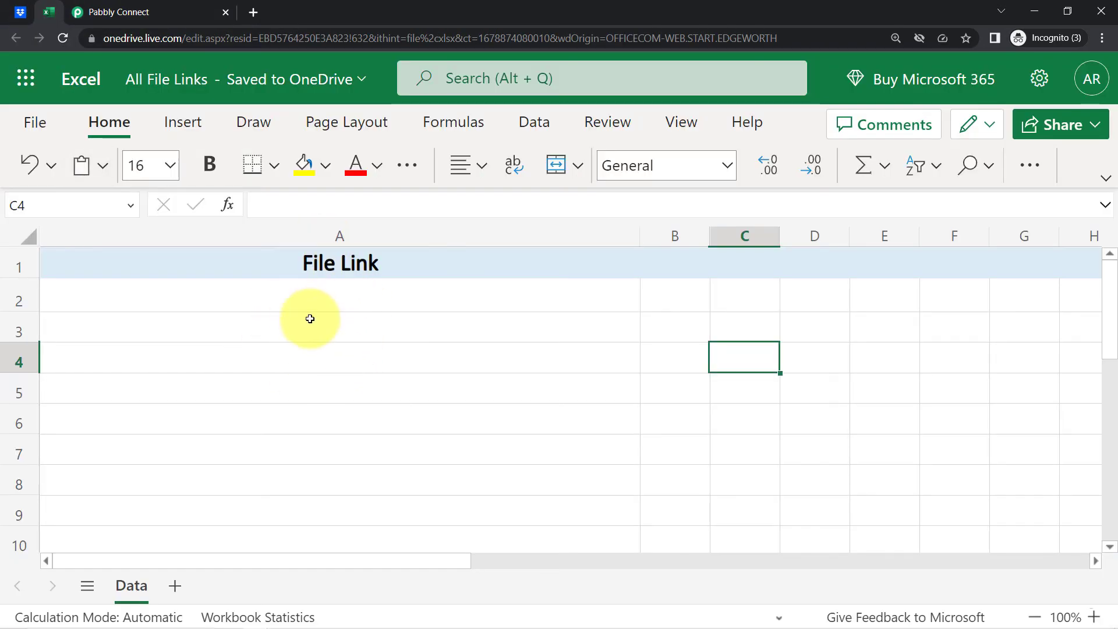
Enter a 'File Name' header in cell B1, widen column B, and return to the workflow
click(134, 11)
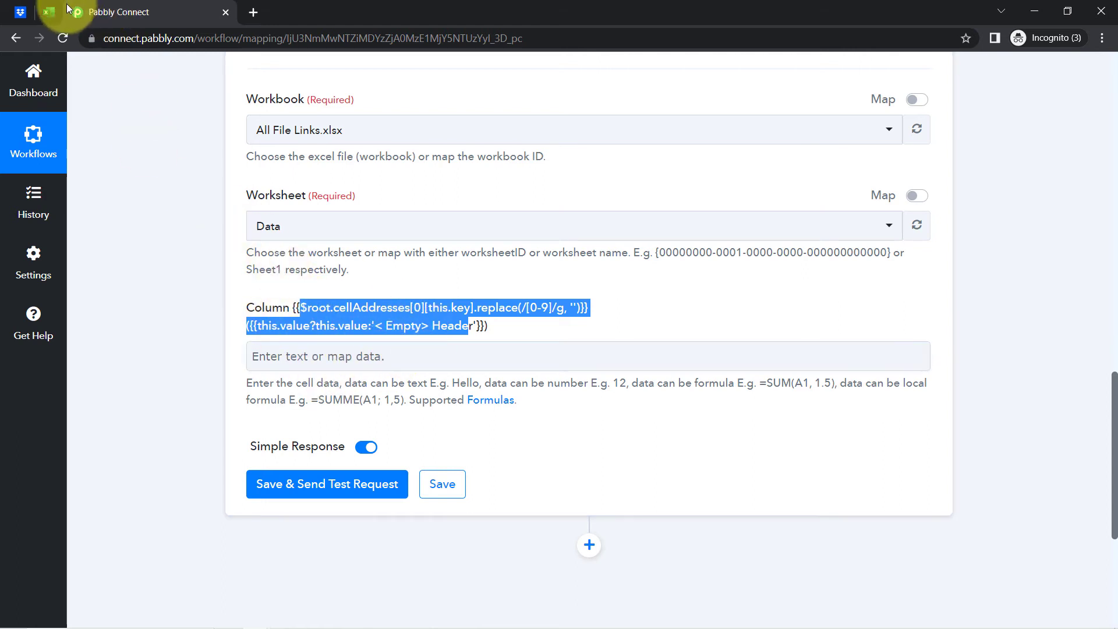
click(49, 12)
click(676, 260)
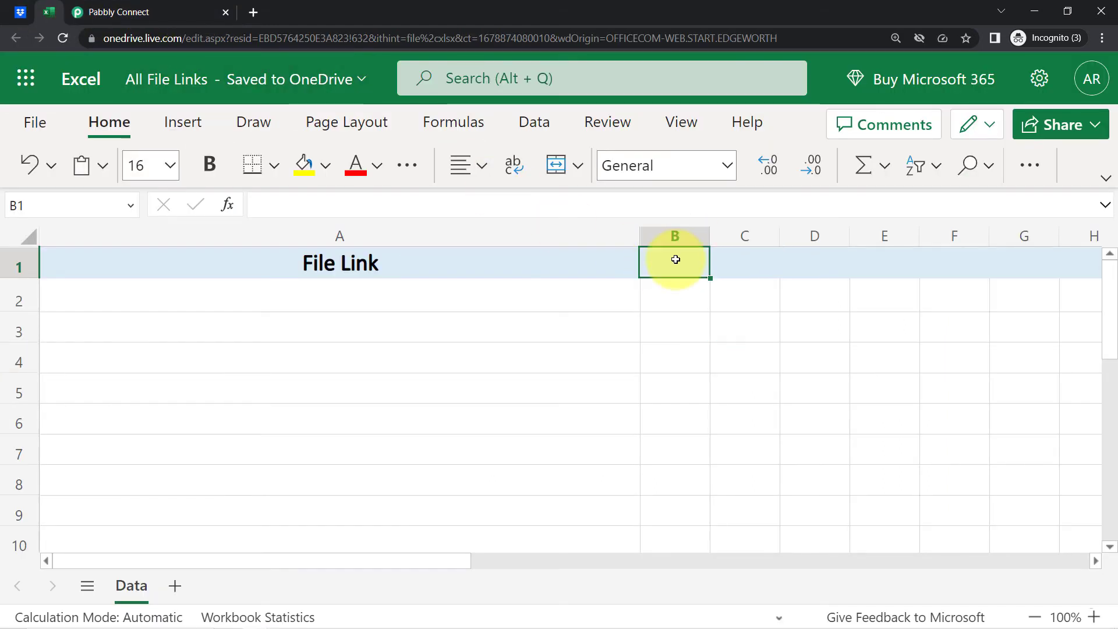
text(File)
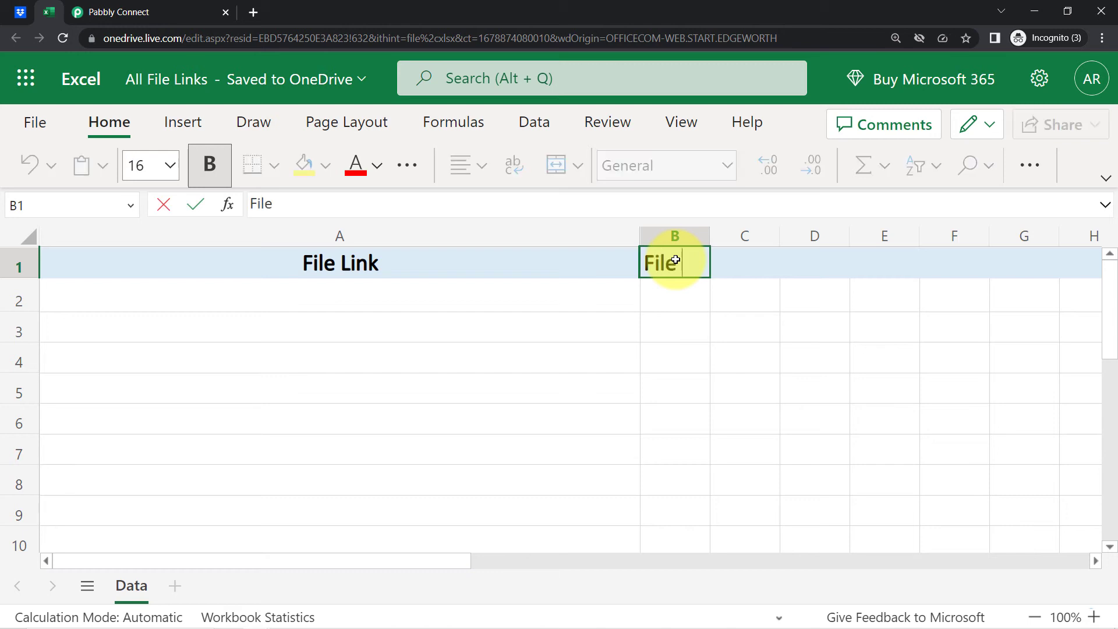
text( Name)
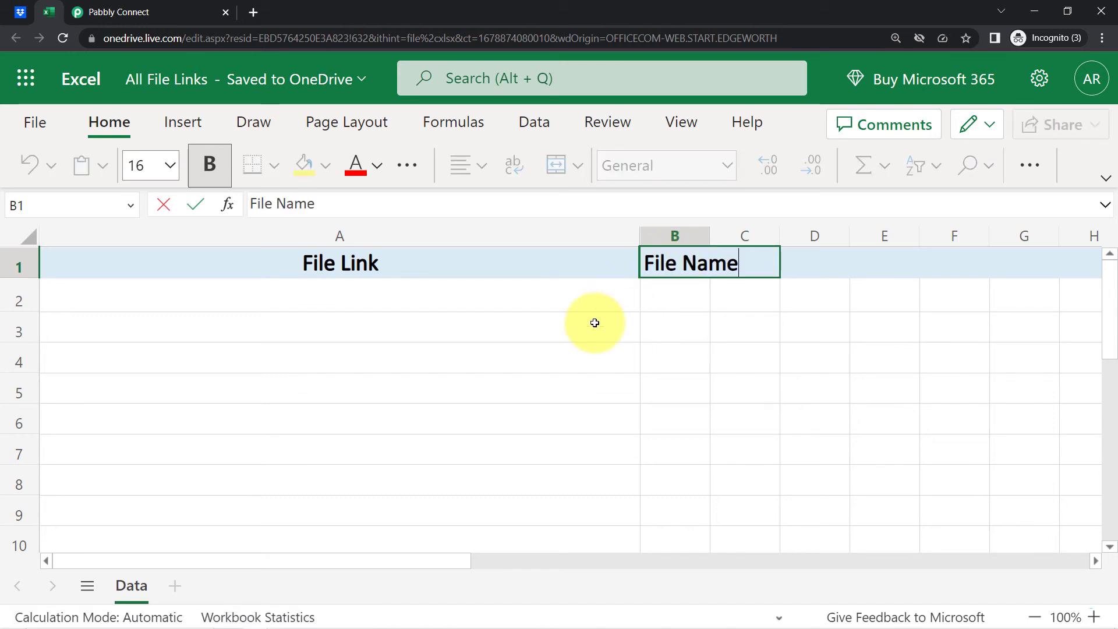
click(595, 323)
drag(710, 233, 810, 243)
click(125, 11)
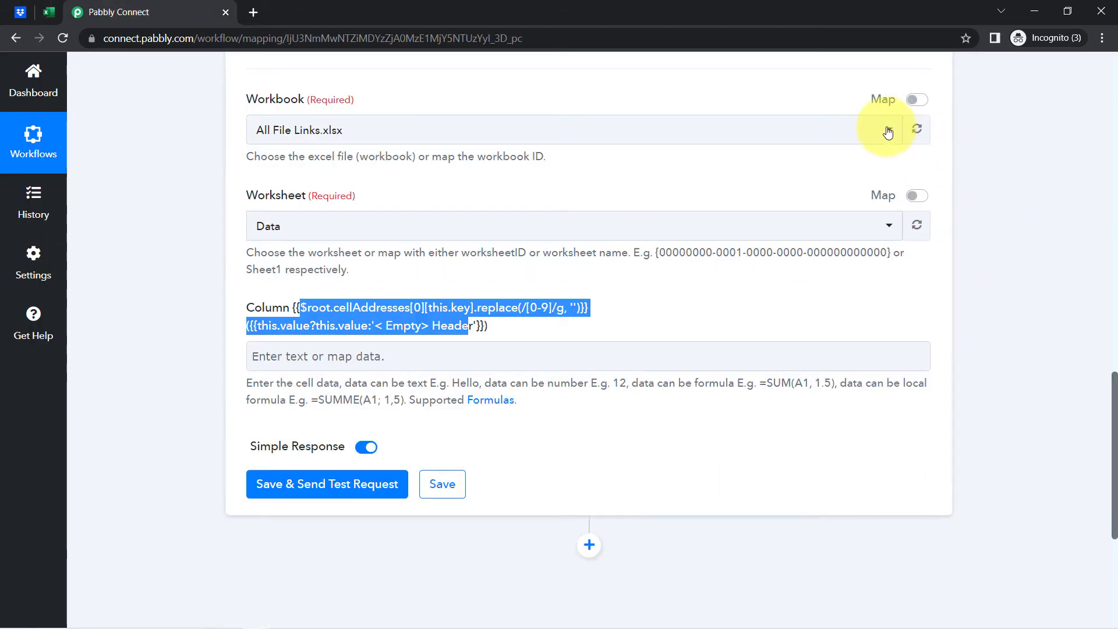
Refresh the workbook to load Column A (File Link) and Column B (File Name), checking against Excel
click(913, 131)
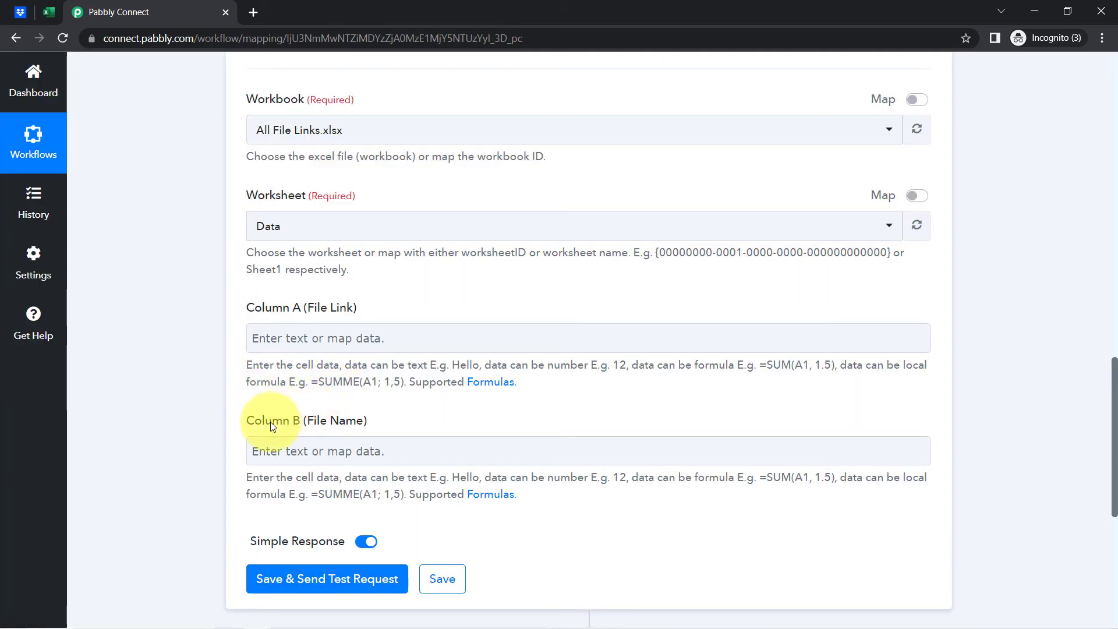
drag(295, 424, 344, 419)
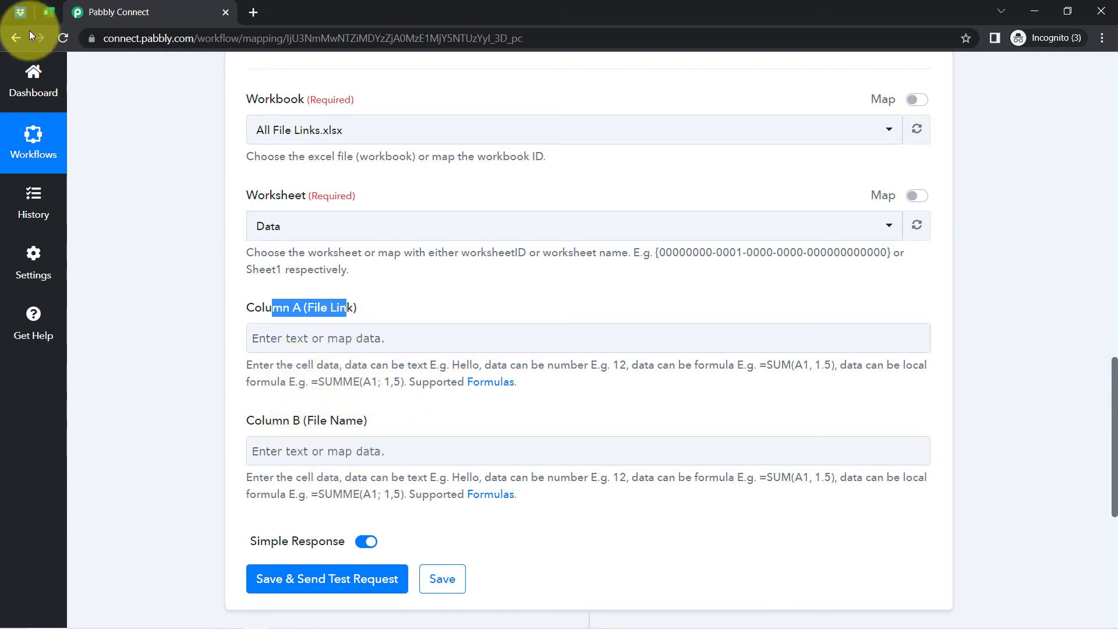
click(48, 11)
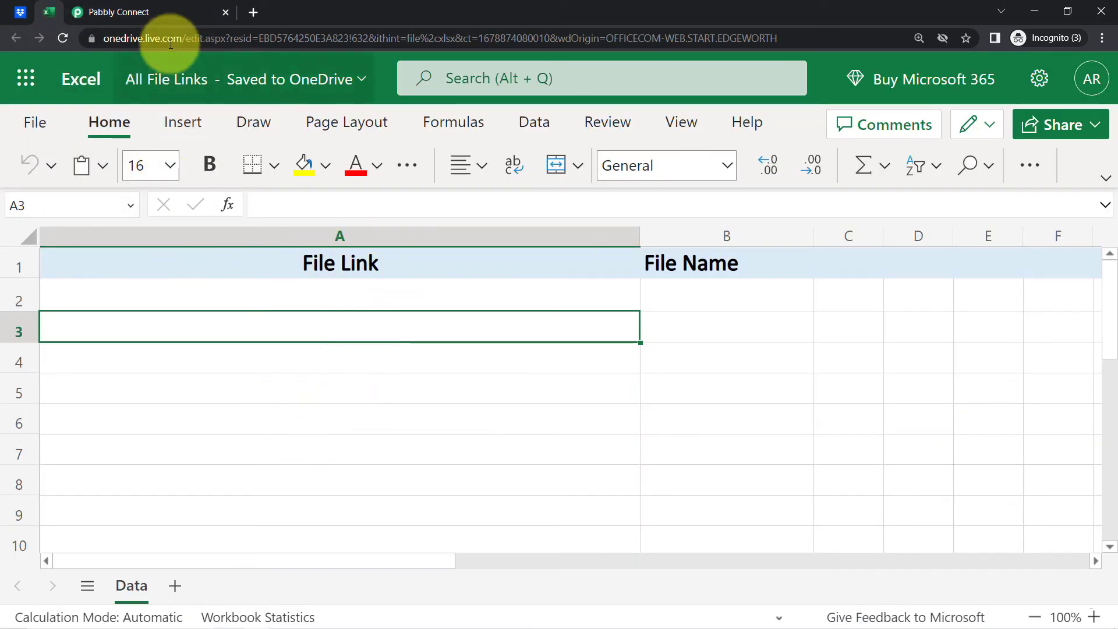
click(119, 12)
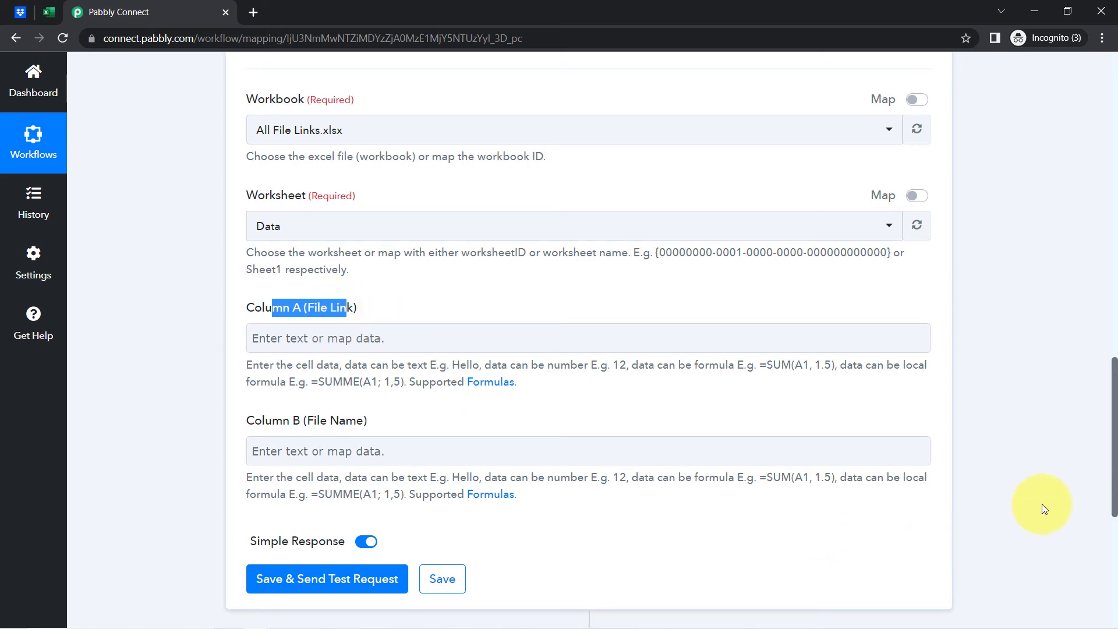
drag(1116, 478, 1101, 287)
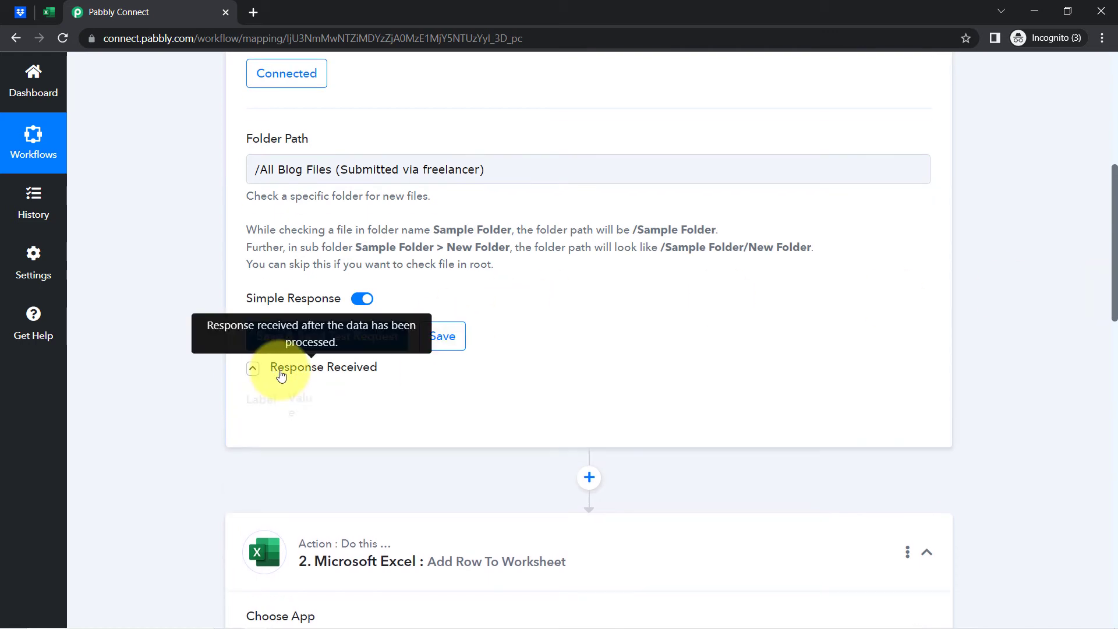
Expand the Dropbox Response Received data to review Blog on Digital Marketing.pdf's link and name
click(278, 370)
scroll(1107, 232, down, 6)
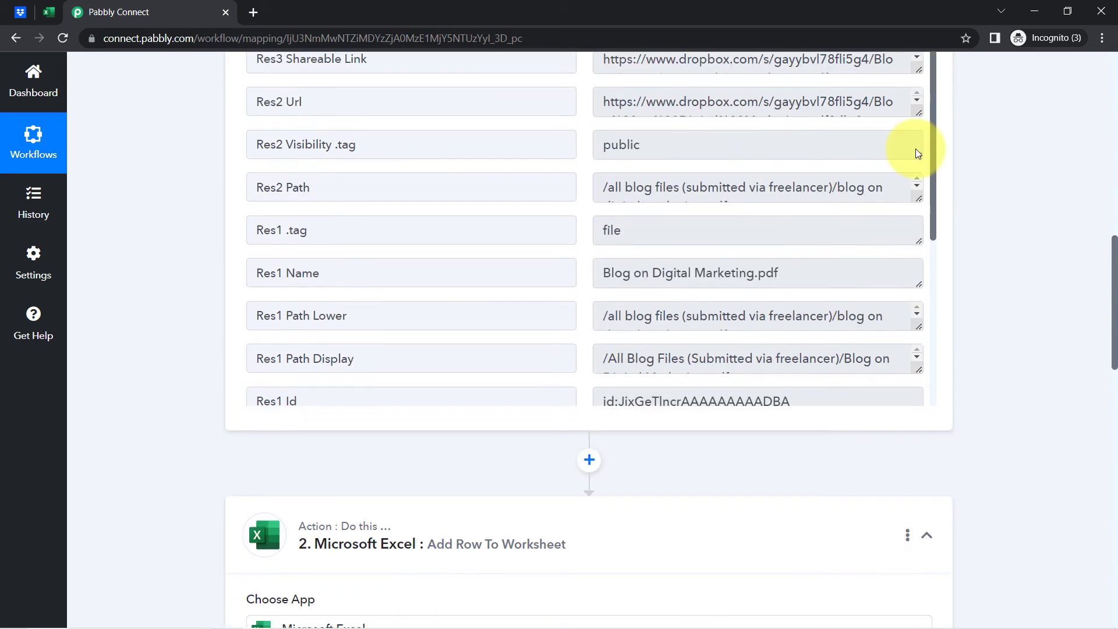
scroll(1114, 284, up, 3)
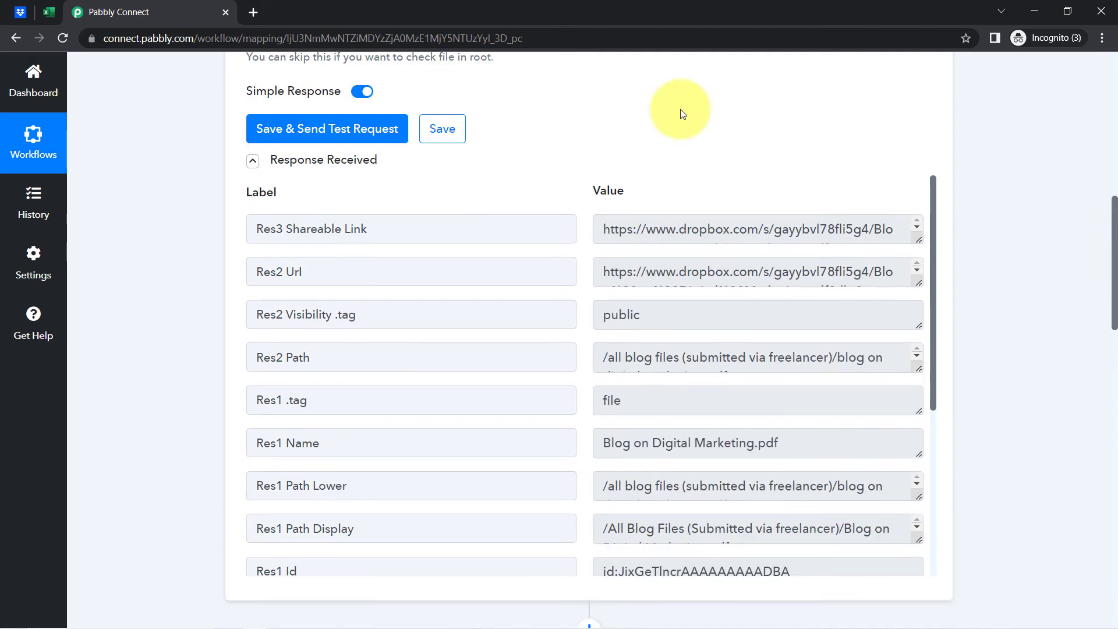
drag(1112, 227, 1098, 431)
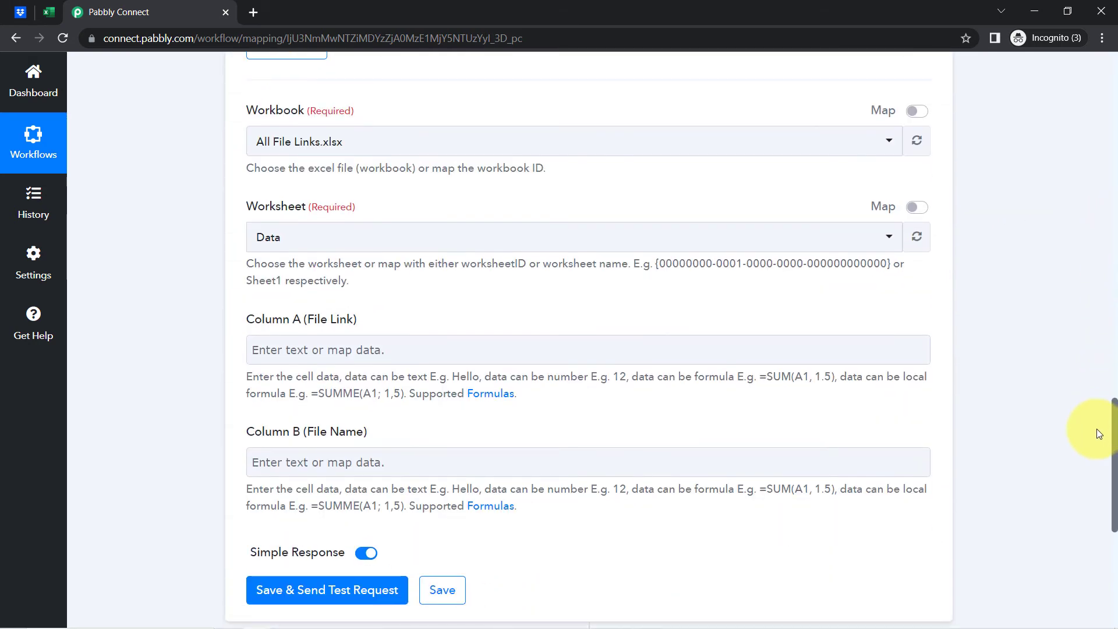
Map the Dropbox New File Res3 Shareable Link into Column A (File Link)
click(276, 352)
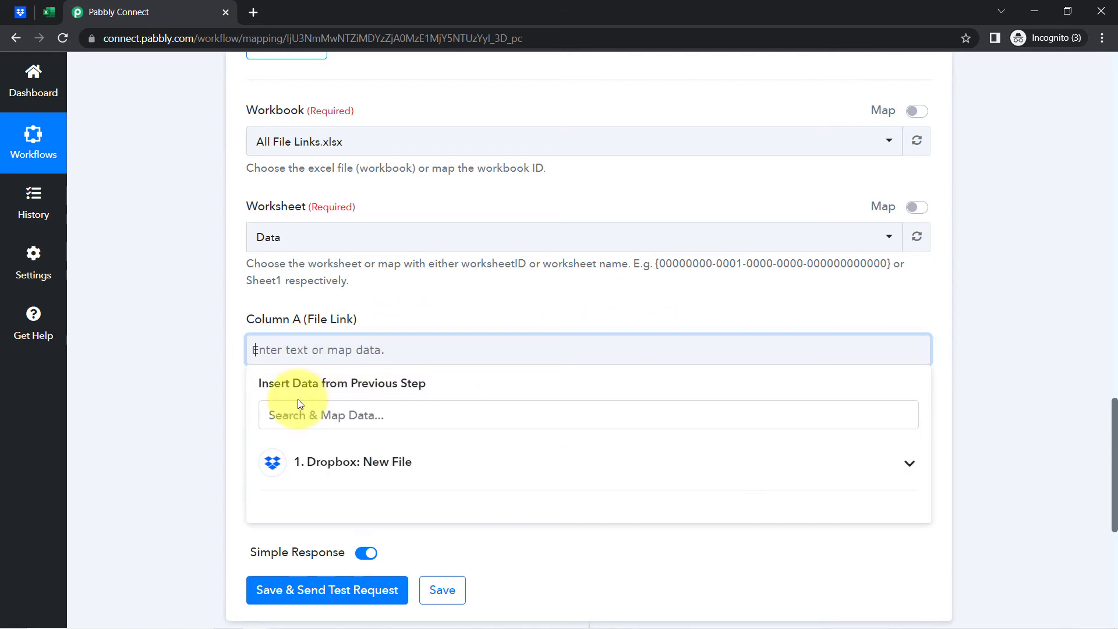
click(299, 462)
drag(1112, 425, 1100, 466)
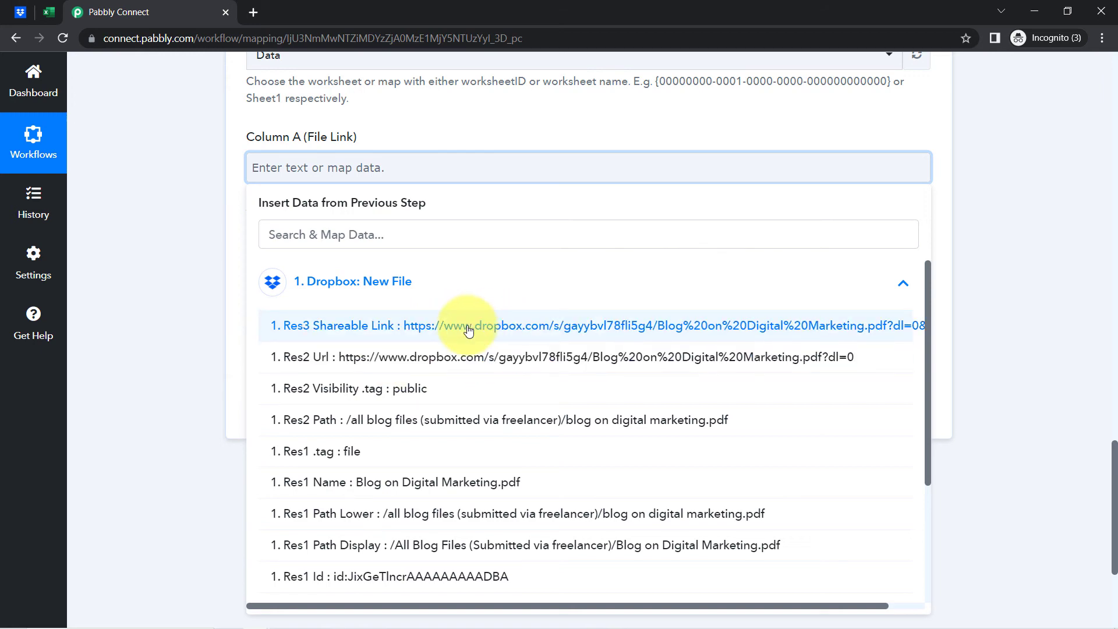
click(429, 328)
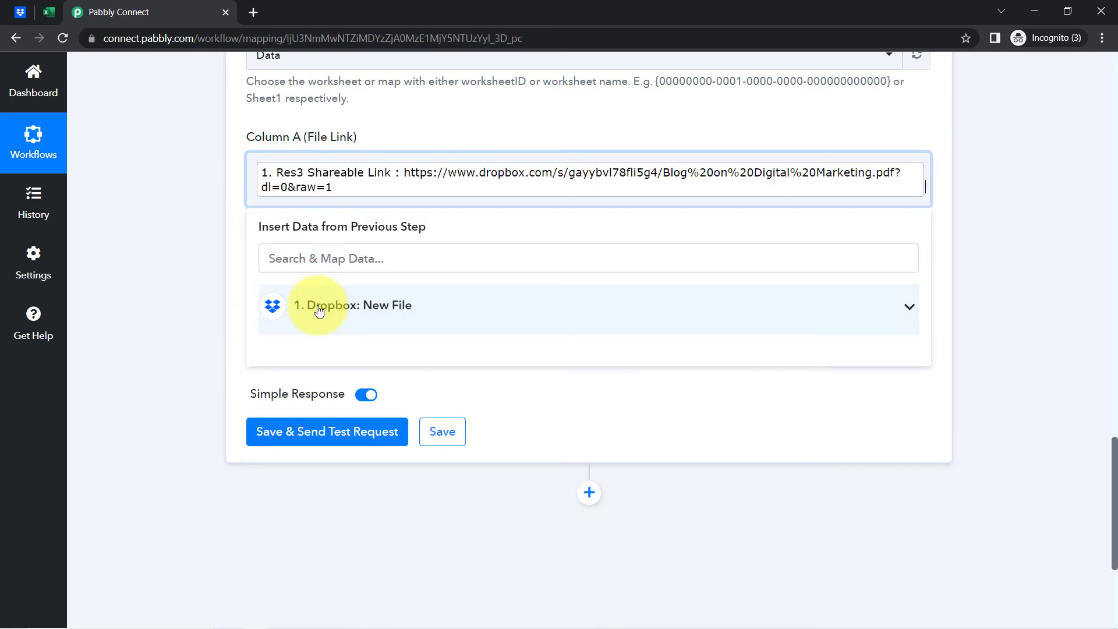
click(211, 302)
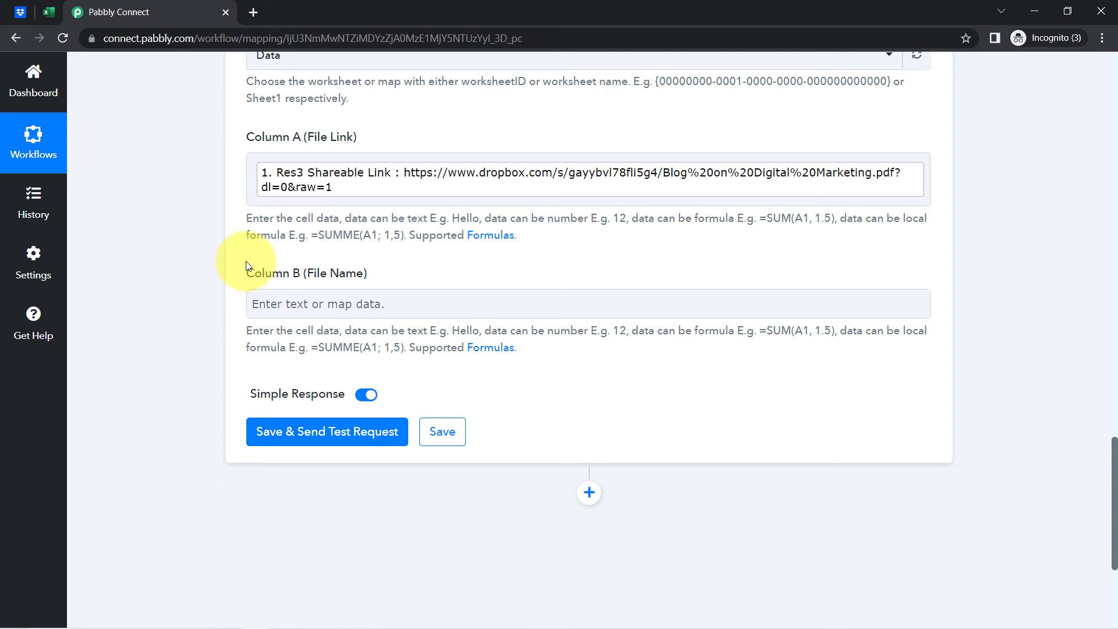
Map the Dropbox Res1 Name into Column B (File Name) and save the step
click(347, 303)
click(846, 420)
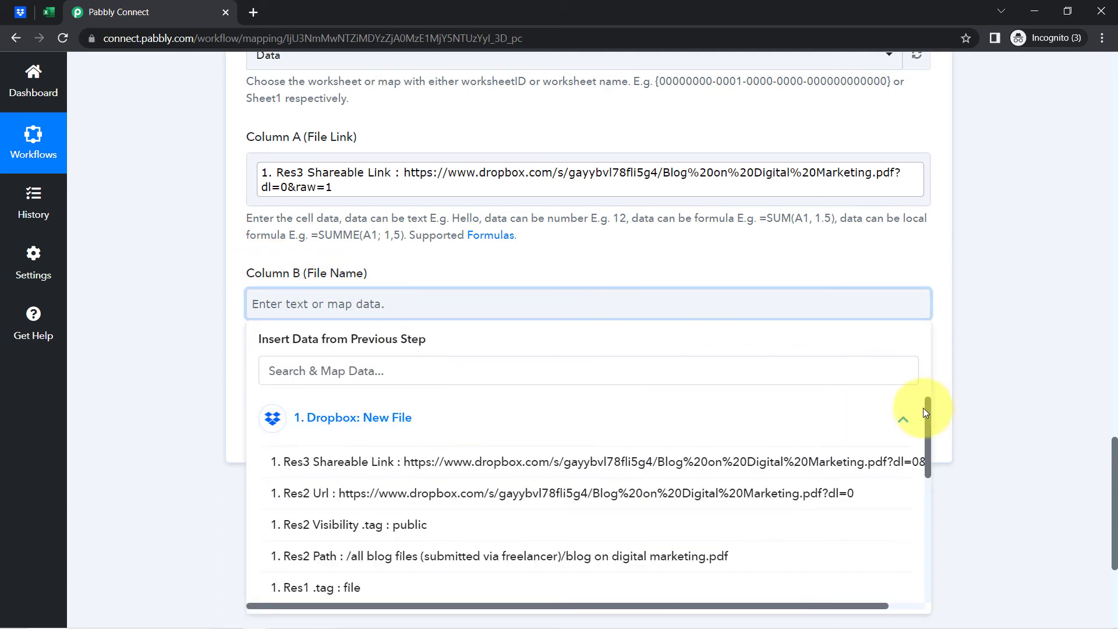
drag(930, 411, 928, 456)
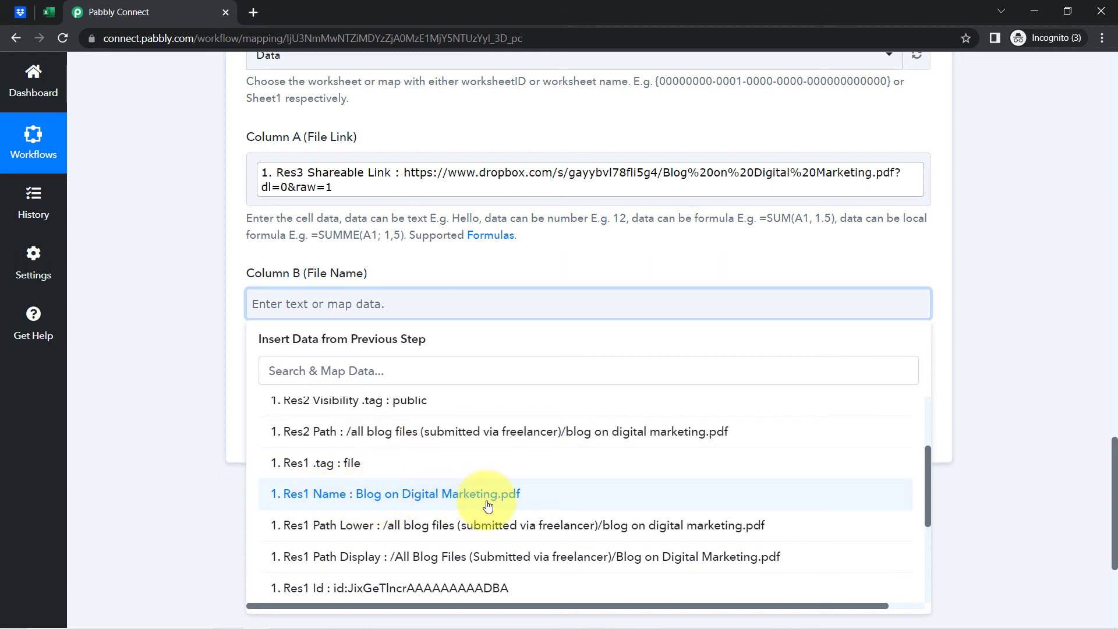
click(512, 499)
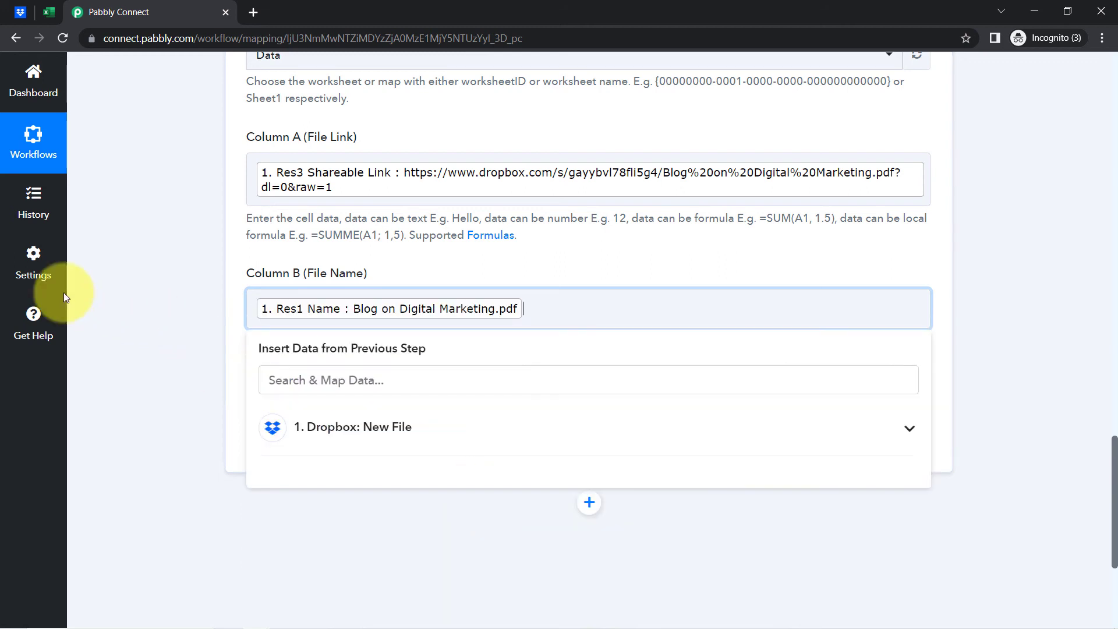
click(166, 298)
click(330, 441)
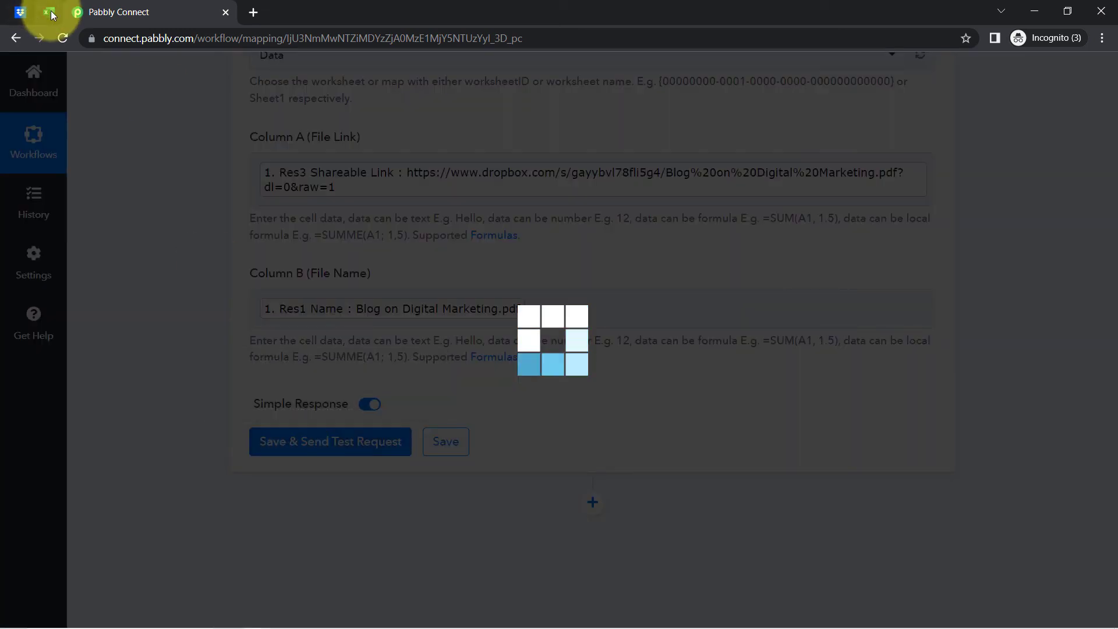
Reload the workbook and confirm the test response wrote the link and Blog on Digital Marketing.pdf to A2:B2
click(51, 14)
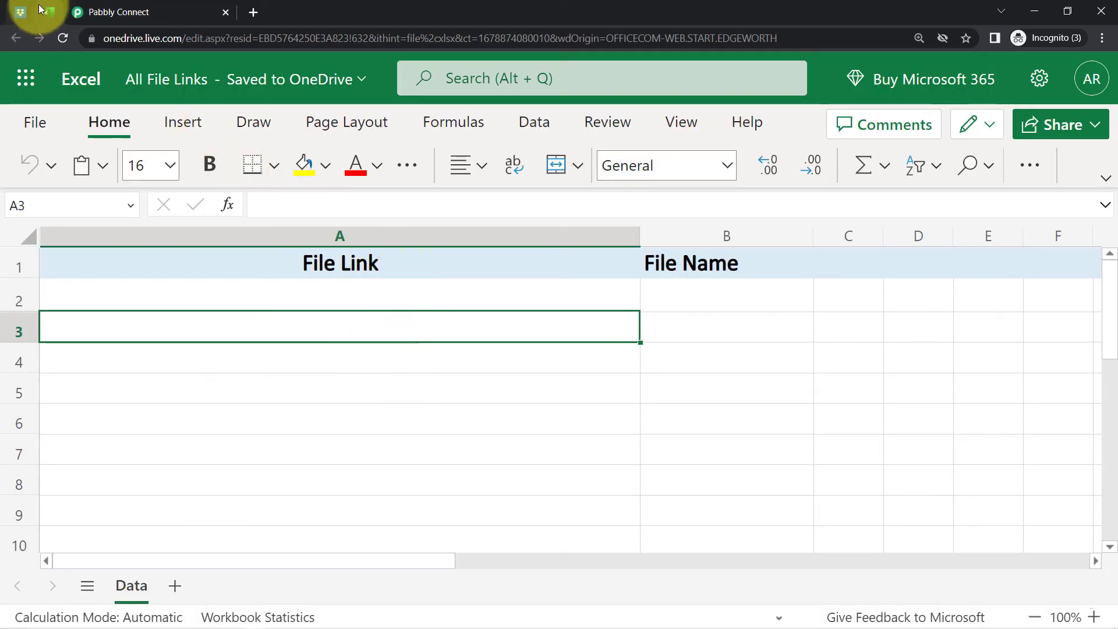
click(64, 38)
click(111, 12)
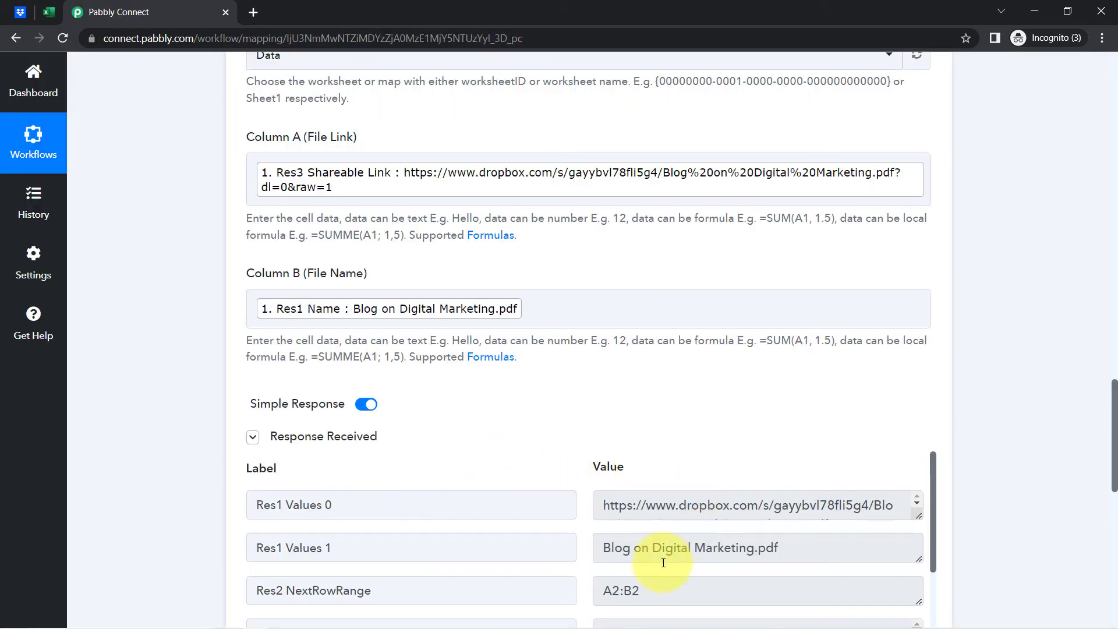
click(49, 12)
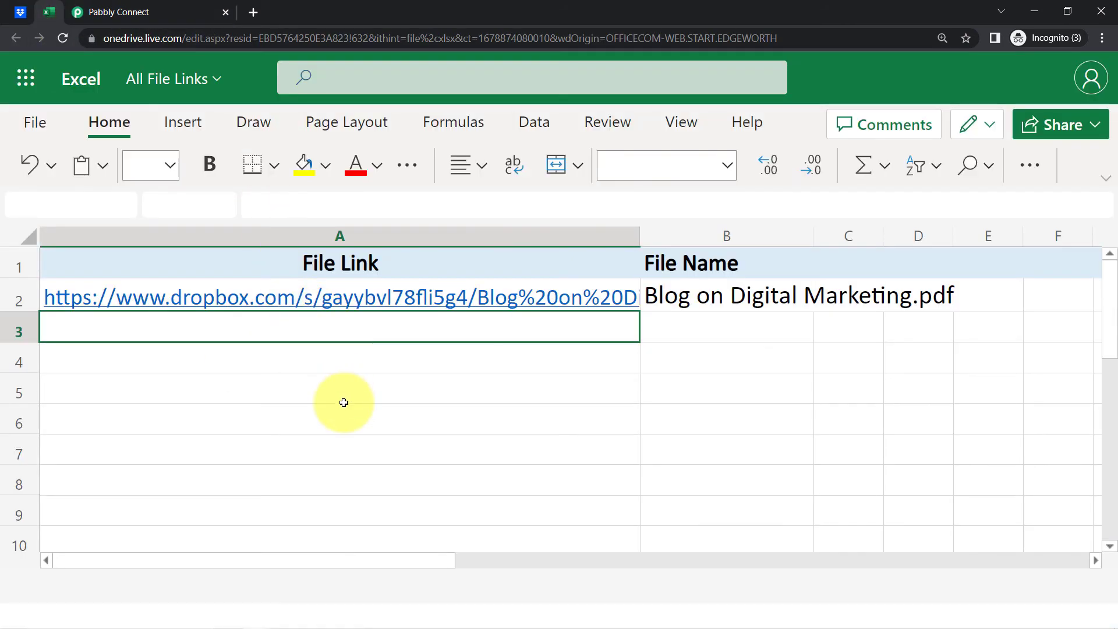
Check that A2 holds the Dropbox file link and B2 holds Blog on Digital Marketing.pdf
click(345, 394)
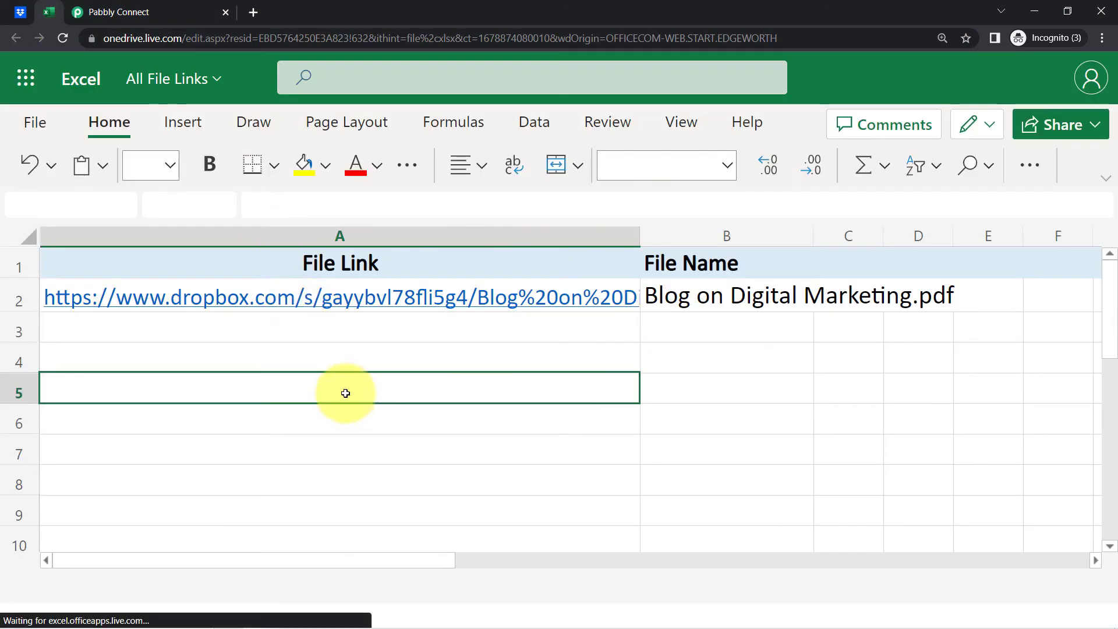
click(297, 296)
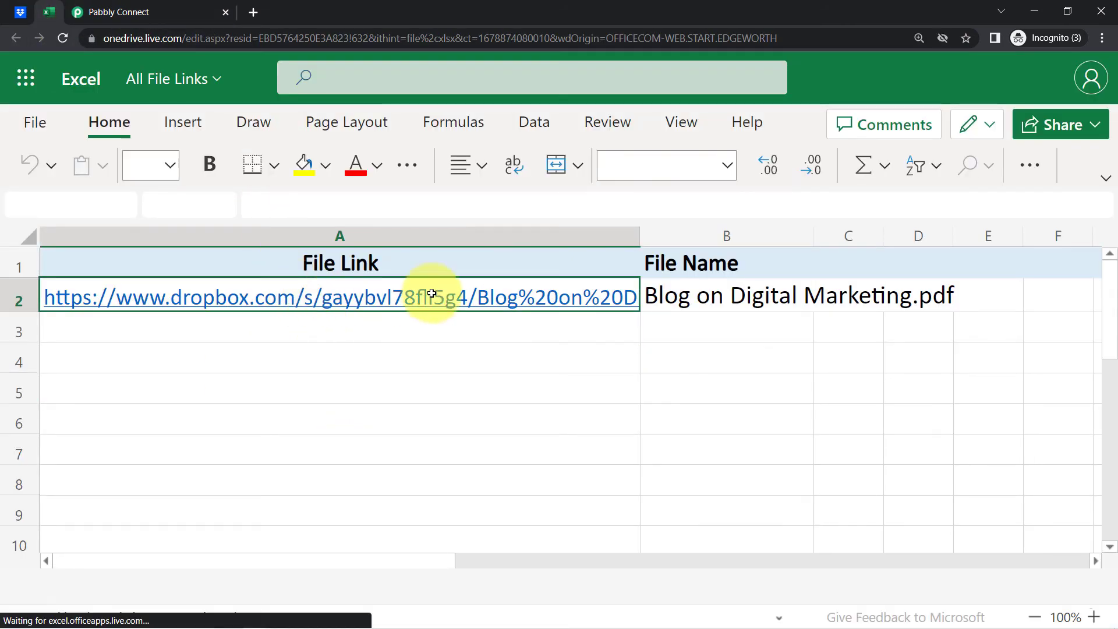
click(712, 300)
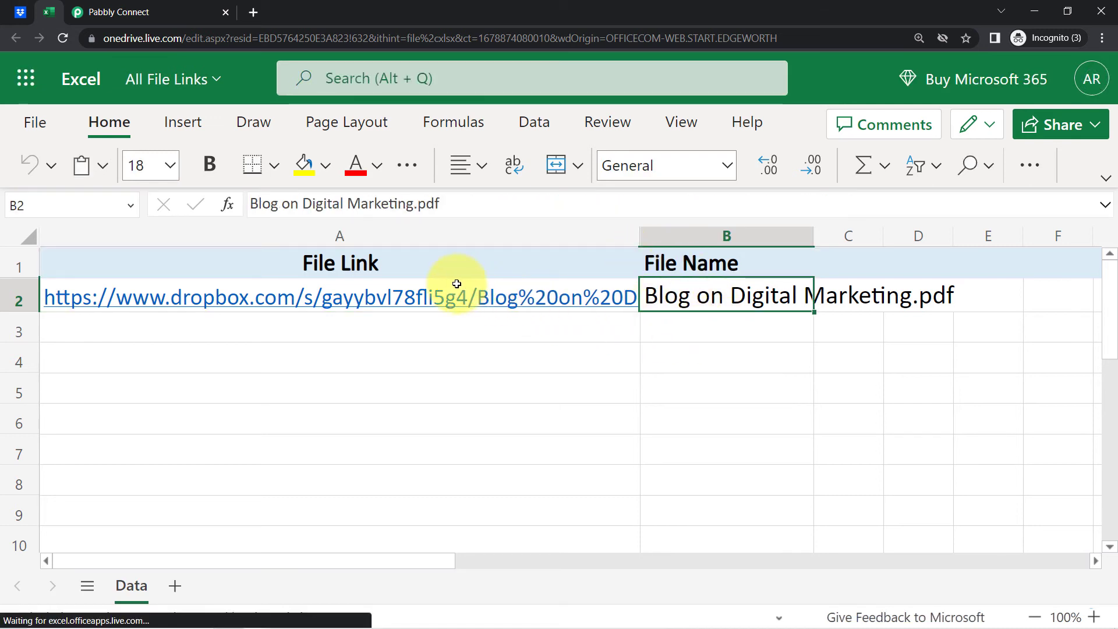
click(425, 265)
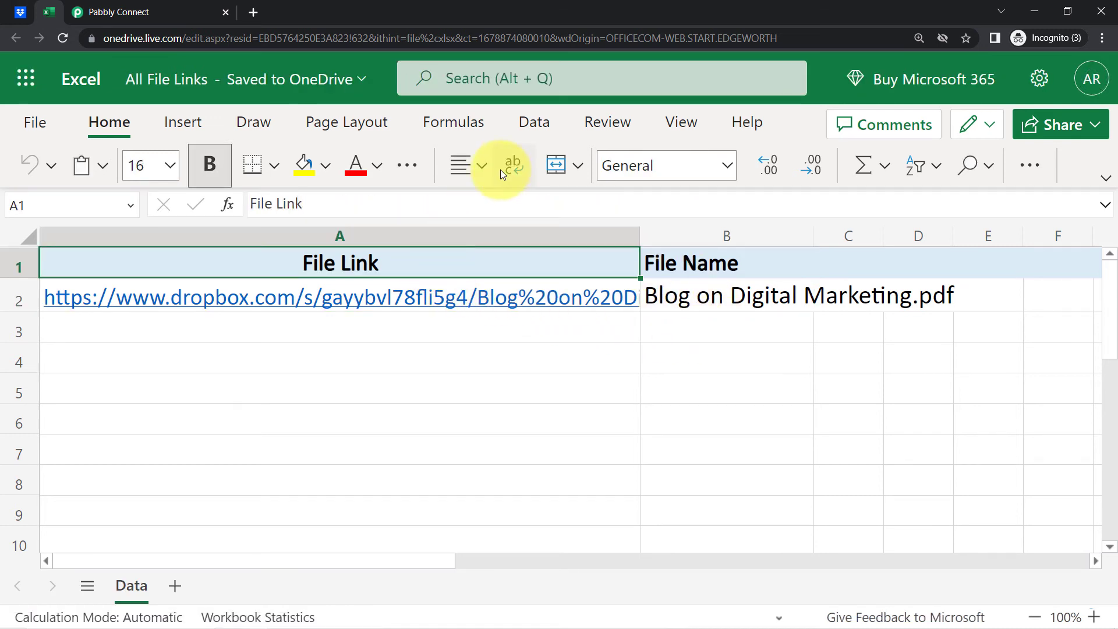
click(464, 165)
click(477, 165)
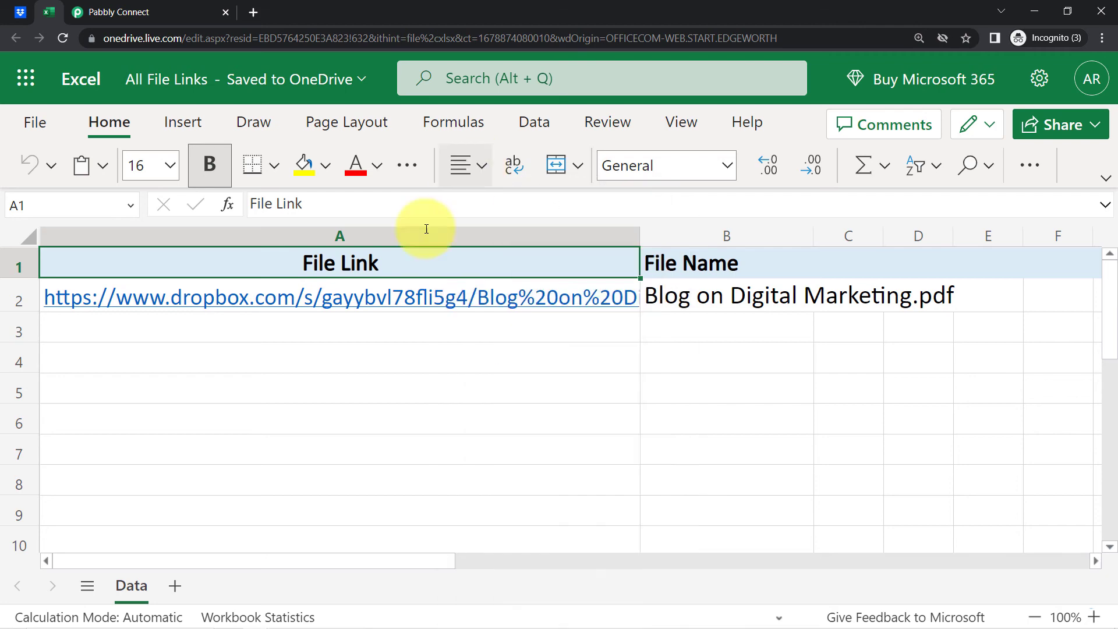
click(296, 391)
click(20, 12)
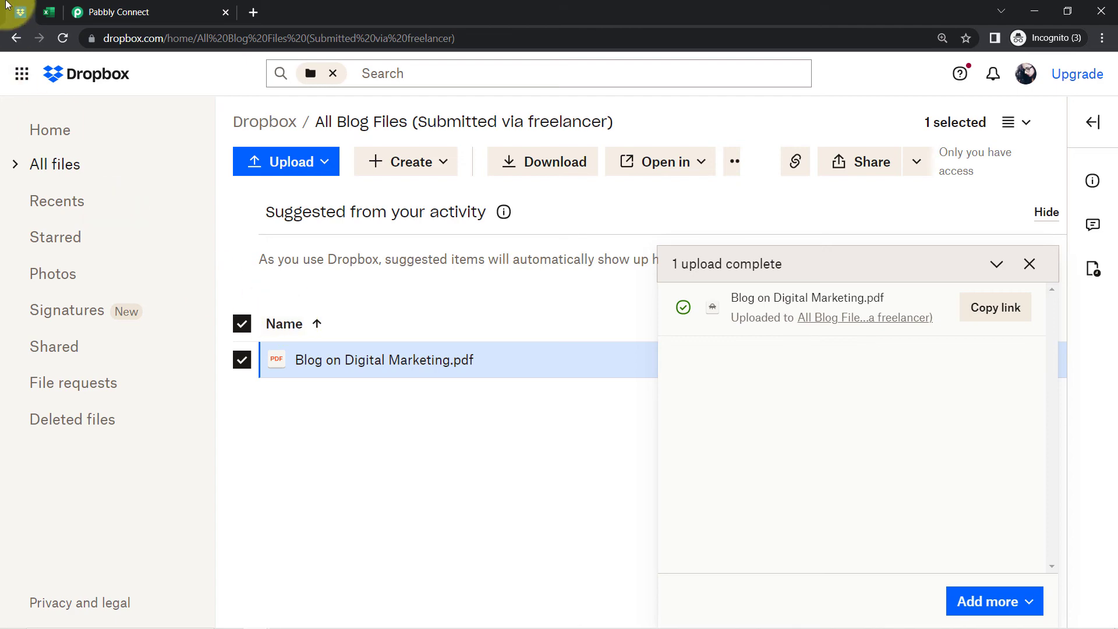
click(49, 12)
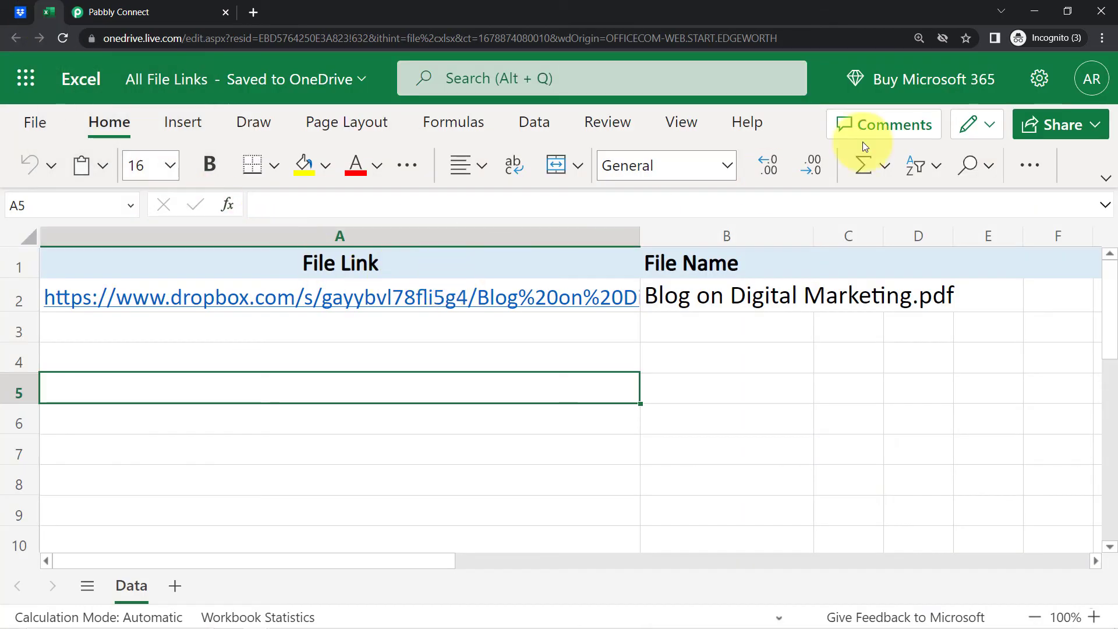
Set the browser zoom to 125%, select A3:B6, and return to the Pabbly Connect workflow
click(1103, 38)
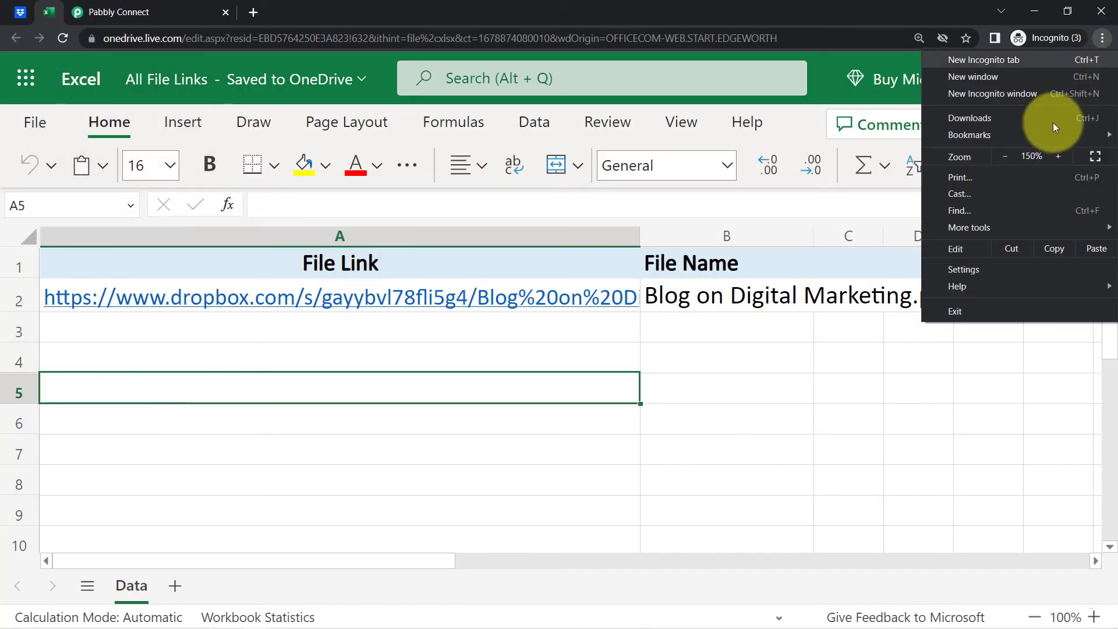
click(1005, 156)
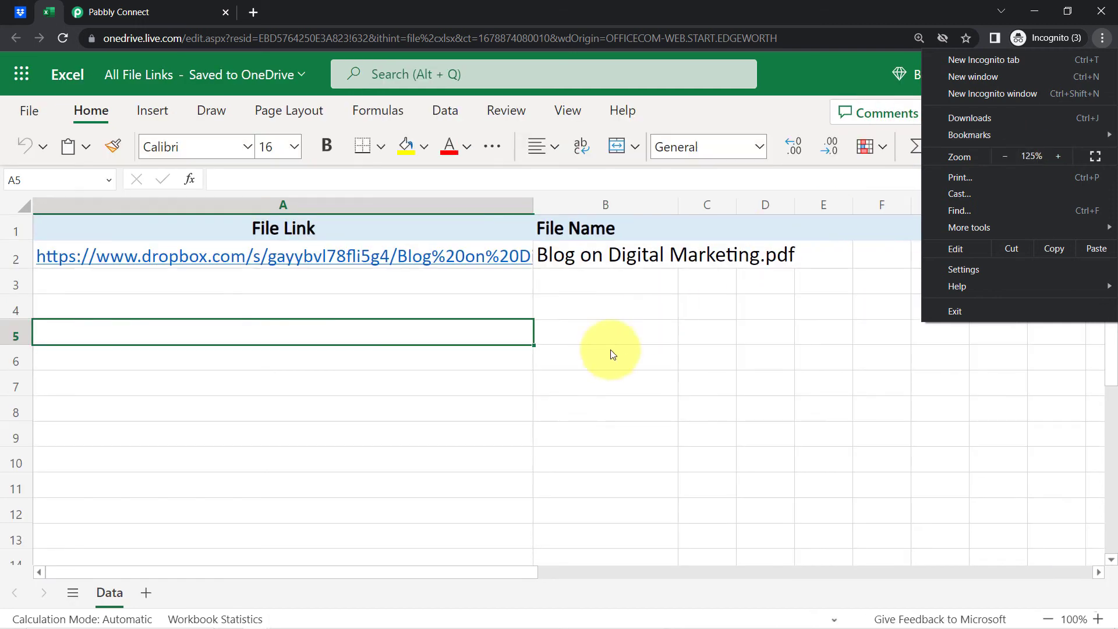
click(602, 362)
drag(299, 296, 600, 362)
drag(507, 279, 554, 354)
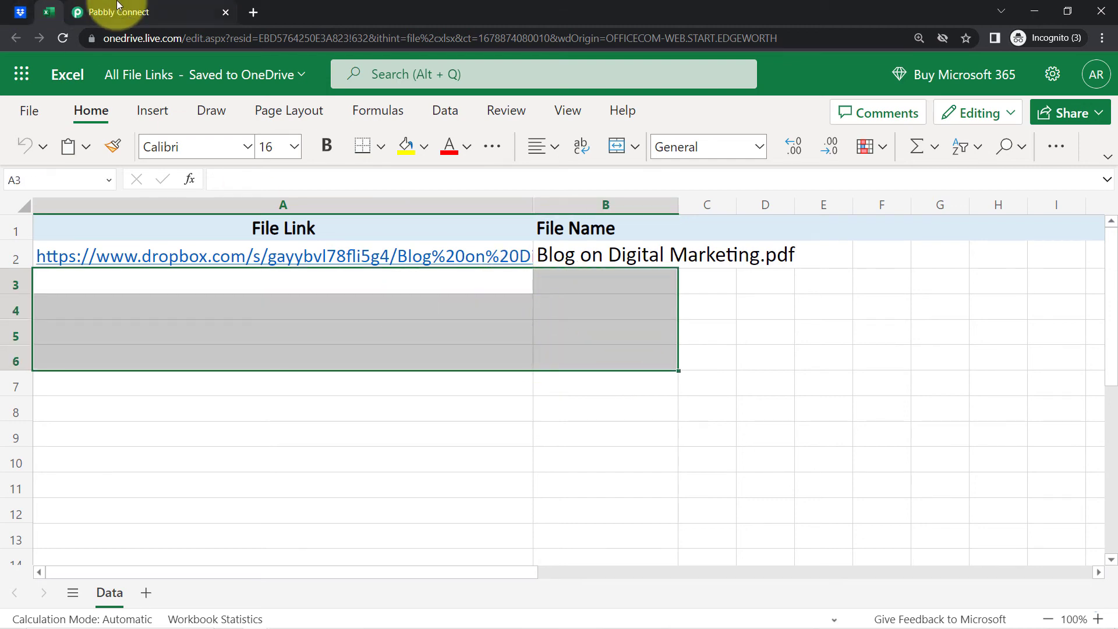
click(117, 10)
drag(1112, 377, 1081, 87)
Collapse the Dropbox New File trigger so both workflow steps are visible
mouse_move(787, 280)
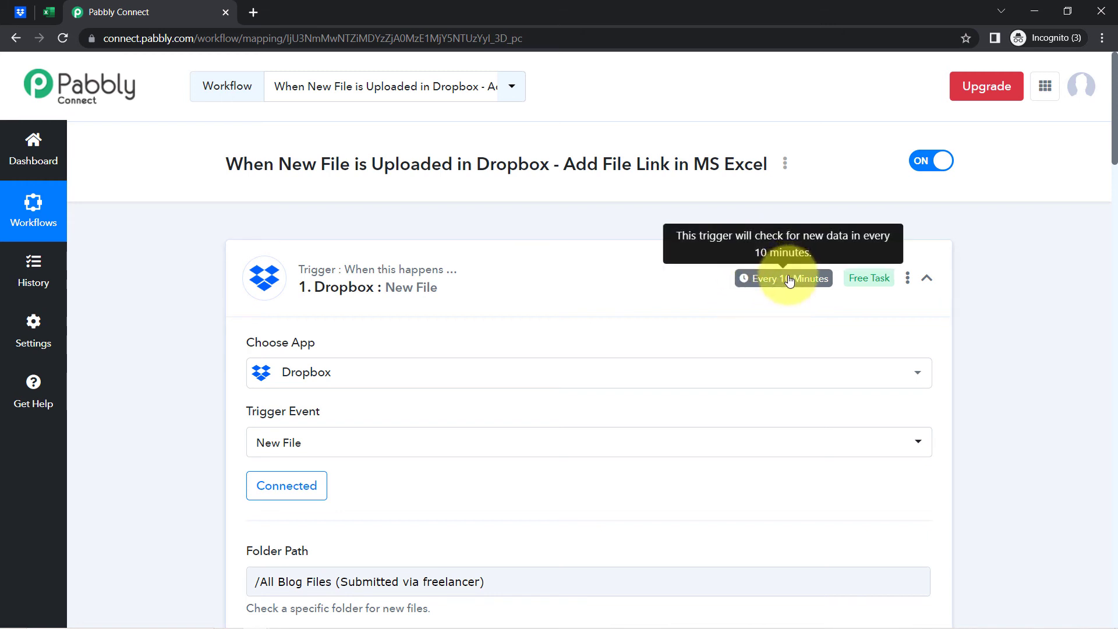
click(789, 282)
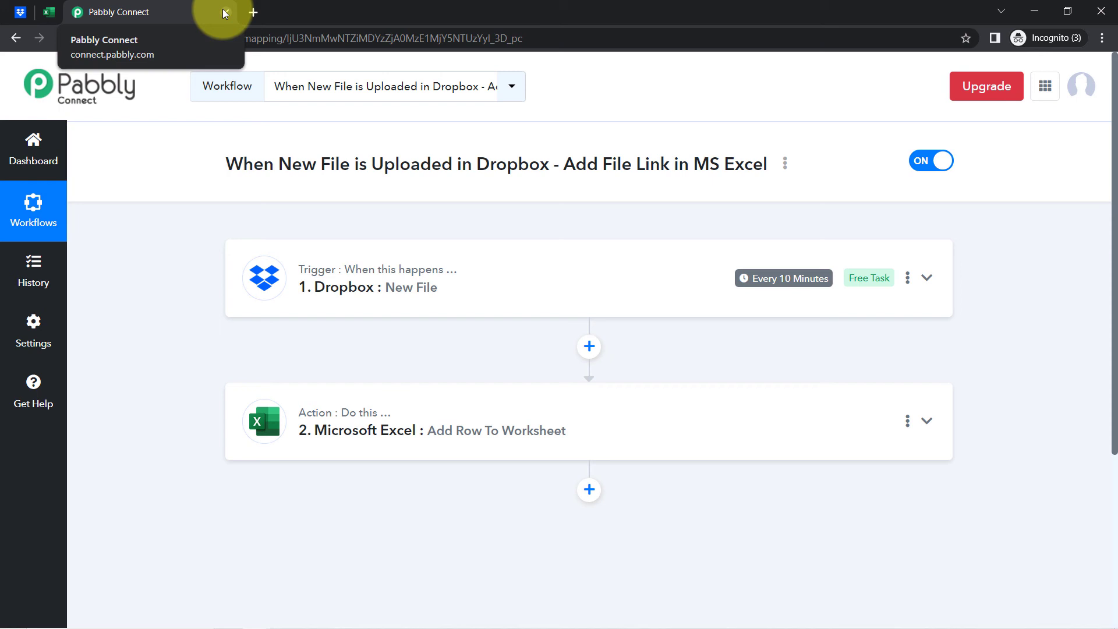
Copy the workflow's share link from the Share Workflow dialog
click(786, 168)
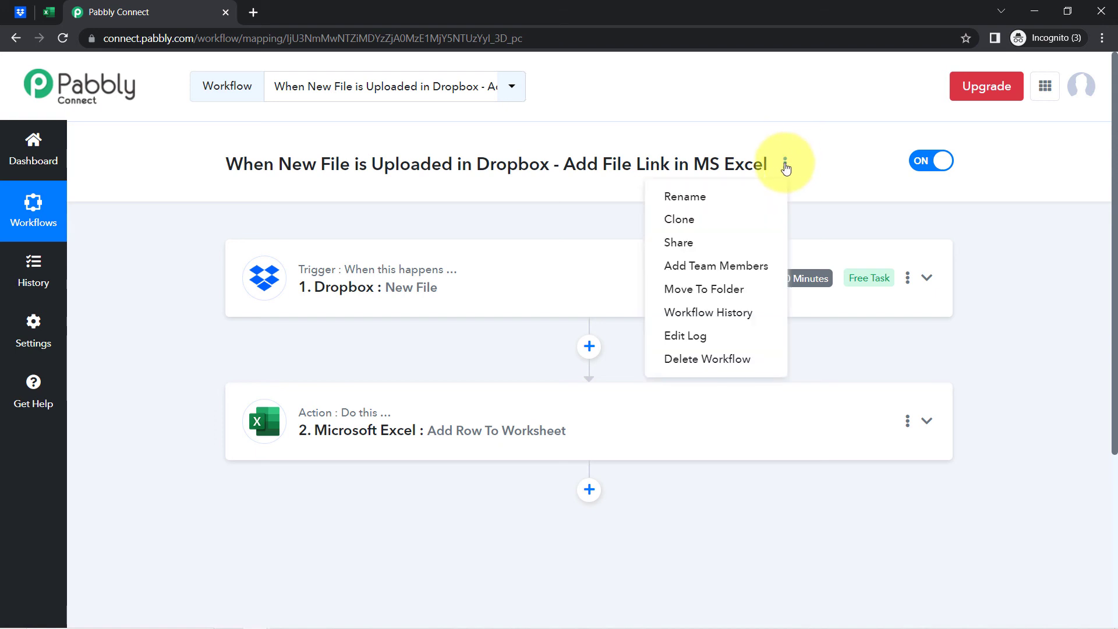
click(679, 246)
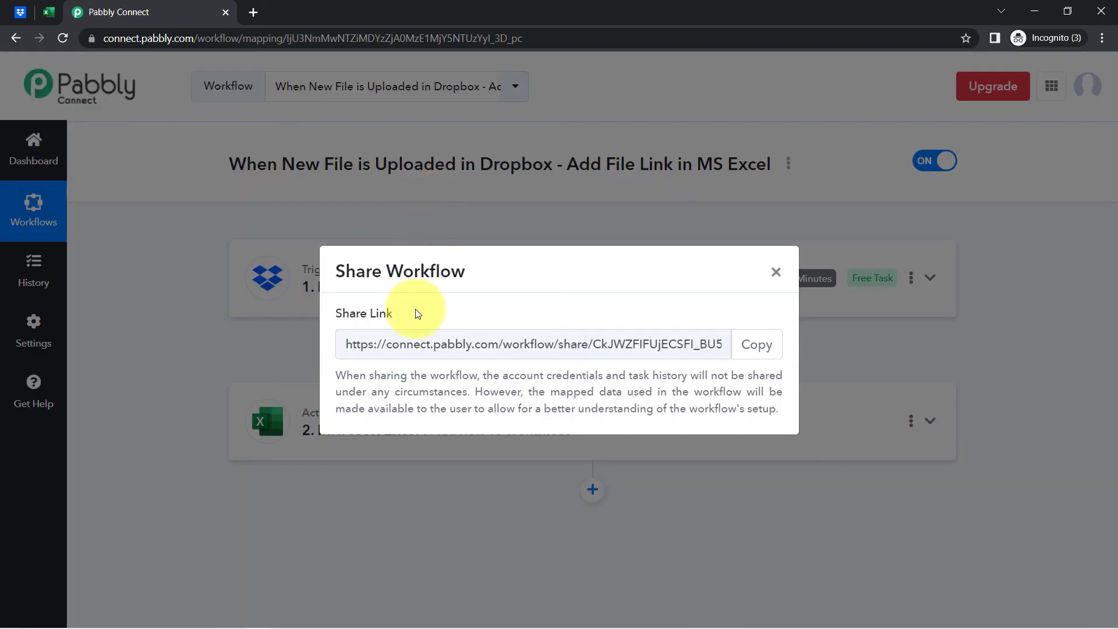
click(764, 348)
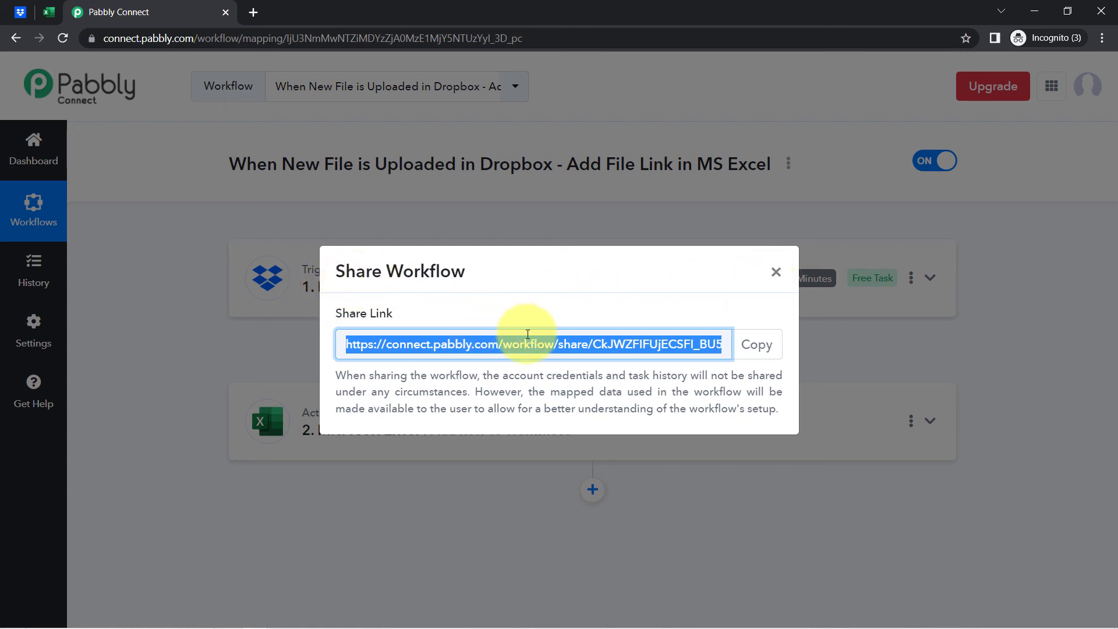
click(776, 272)
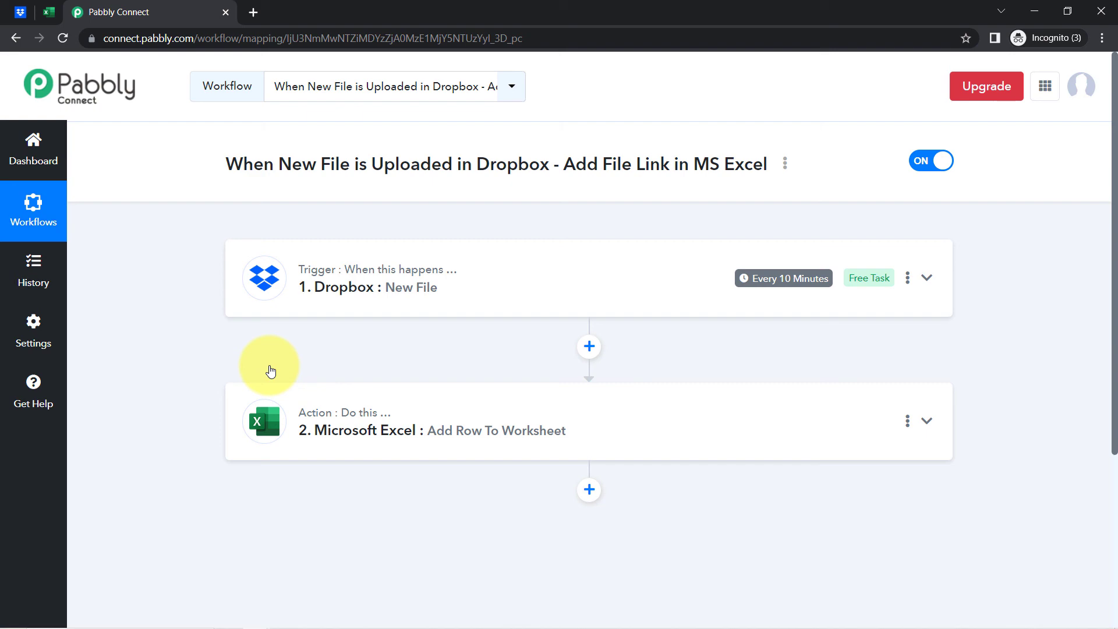
Switch the workflow from ON to OFF and acknowledge the Success message
click(926, 163)
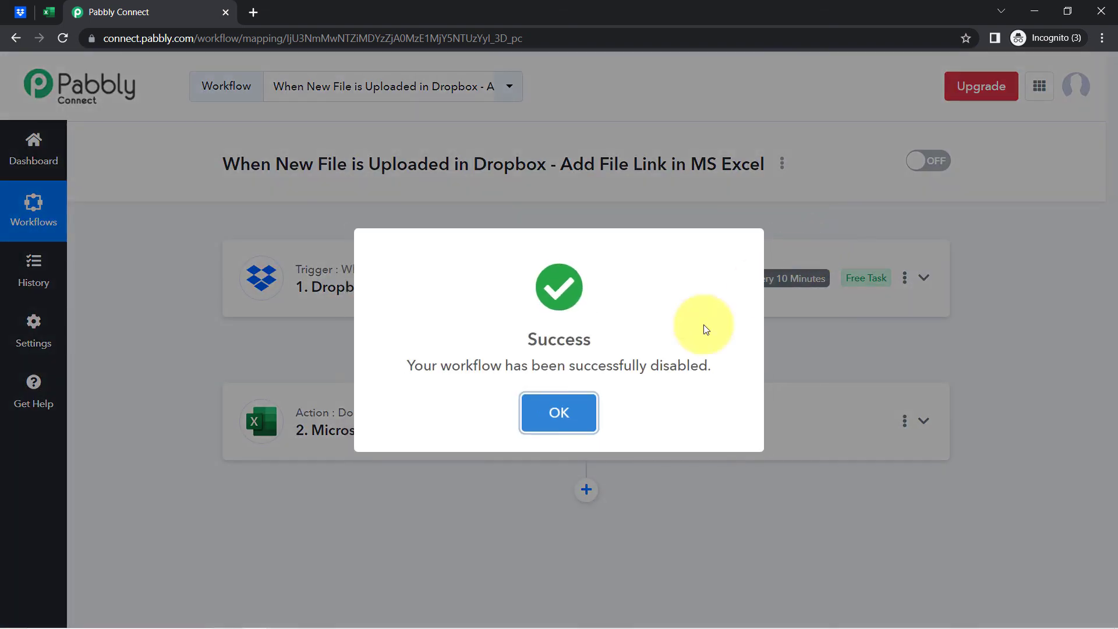
click(593, 410)
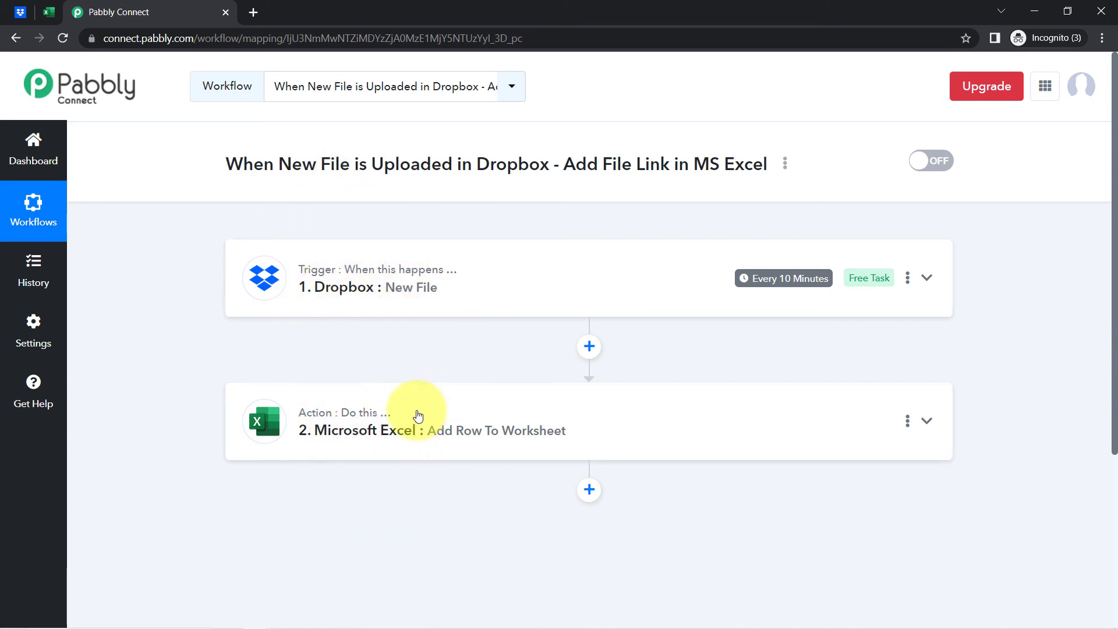
mouse_move(416, 273)
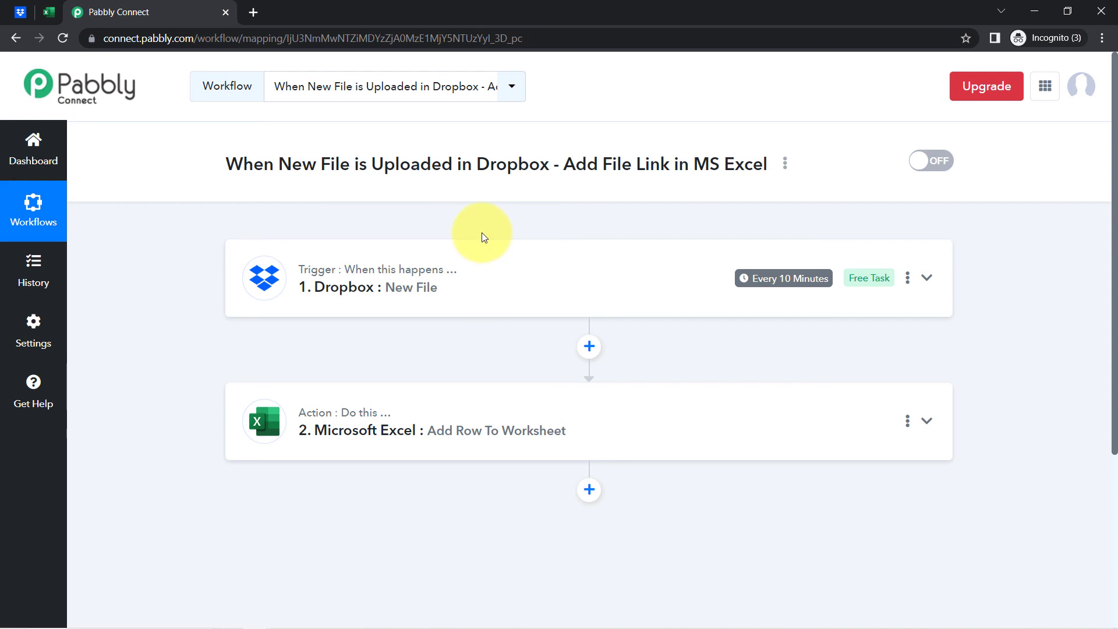
scroll(481, 232, down, 1)
Expand the Microsoft Excel step and review the Column B file name mapping, erasing stray text
click(363, 401)
drag(1114, 178, 1107, 370)
click(295, 187)
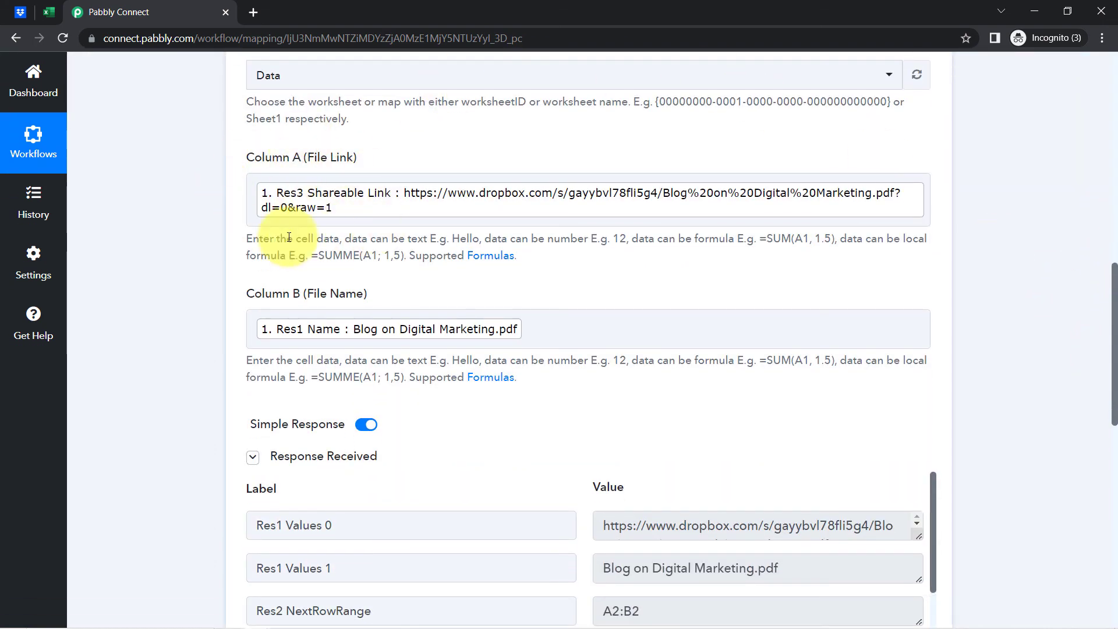
click(328, 329)
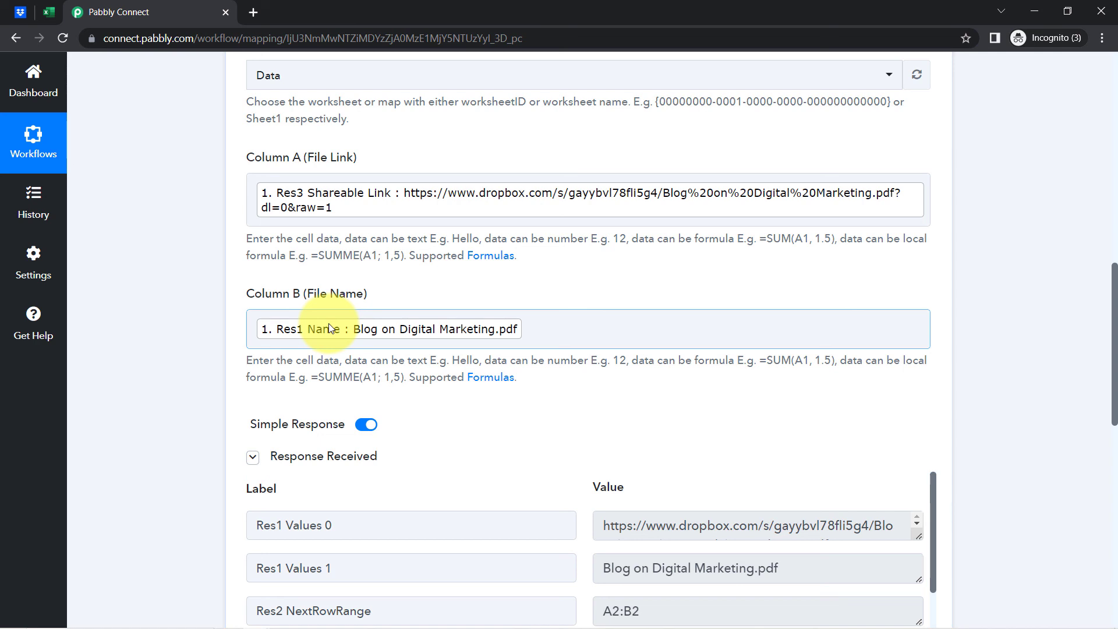
click(562, 330)
text(hbhshbcksjc)
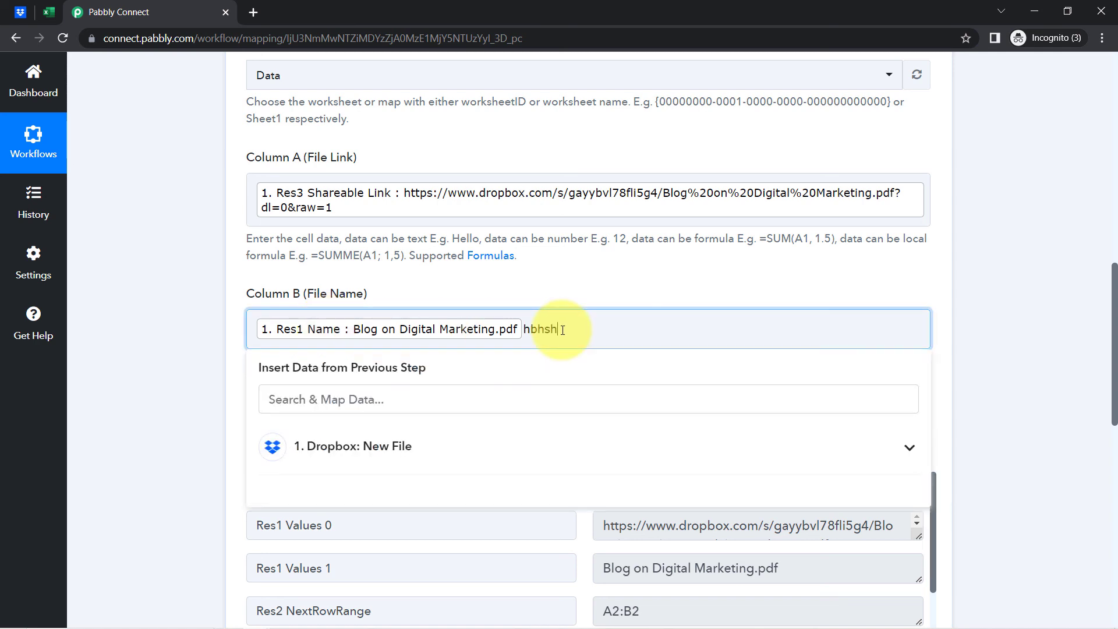
key(BackSpace)
key(BackSpace)
key(BackSpace)
key(BackSpace)
key(BackSpace)
key(BackSpace)
key(BackSpace)
key(BackSpace)
key(BackSpace)
key(BackSpace)
key(BackSpace)
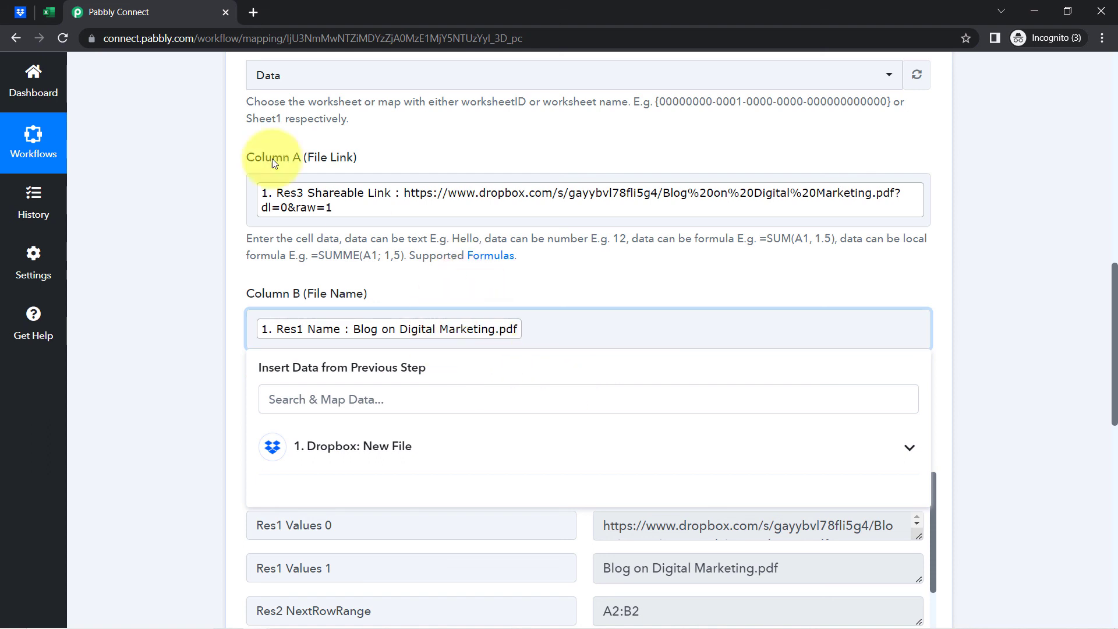
Bring up the Dropbox blog folder holding Blog on Digital Marketing.pdf
click(20, 12)
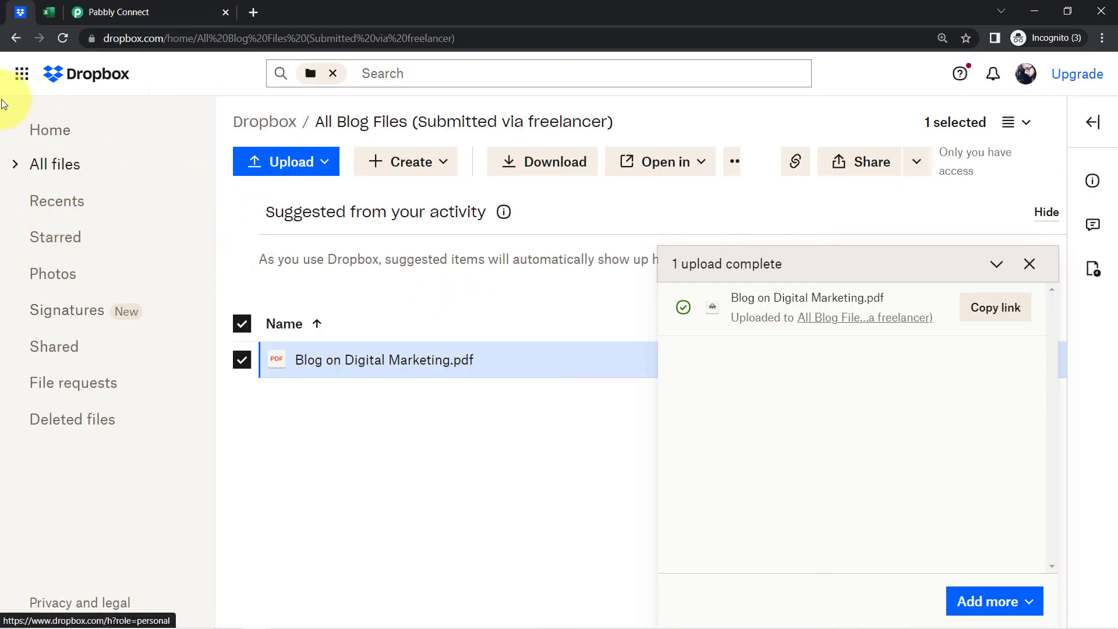
click(120, 7)
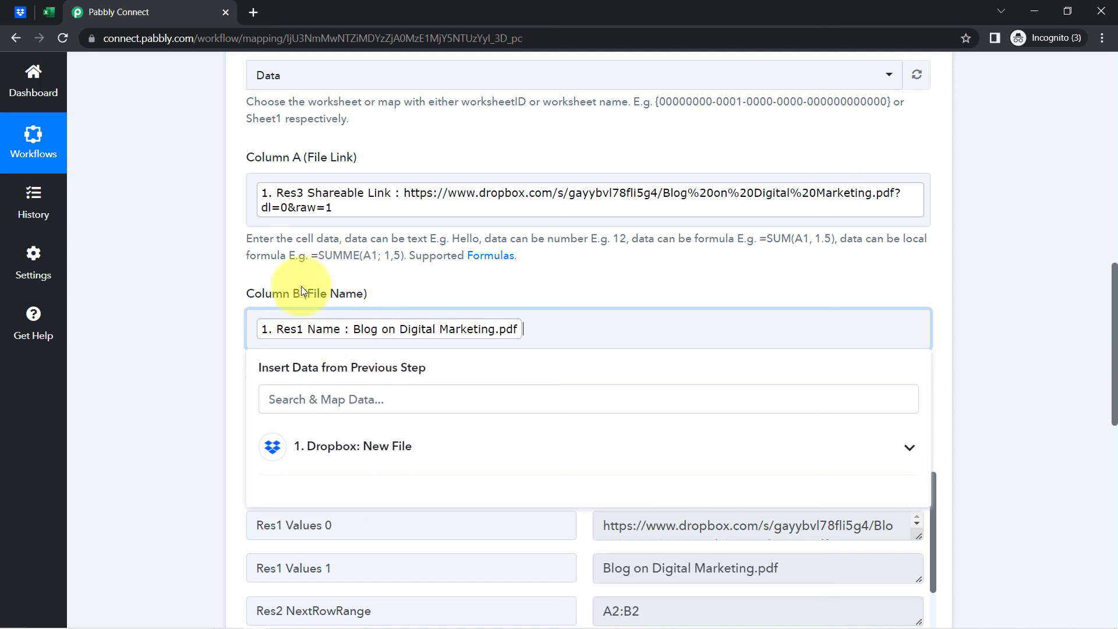
click(20, 12)
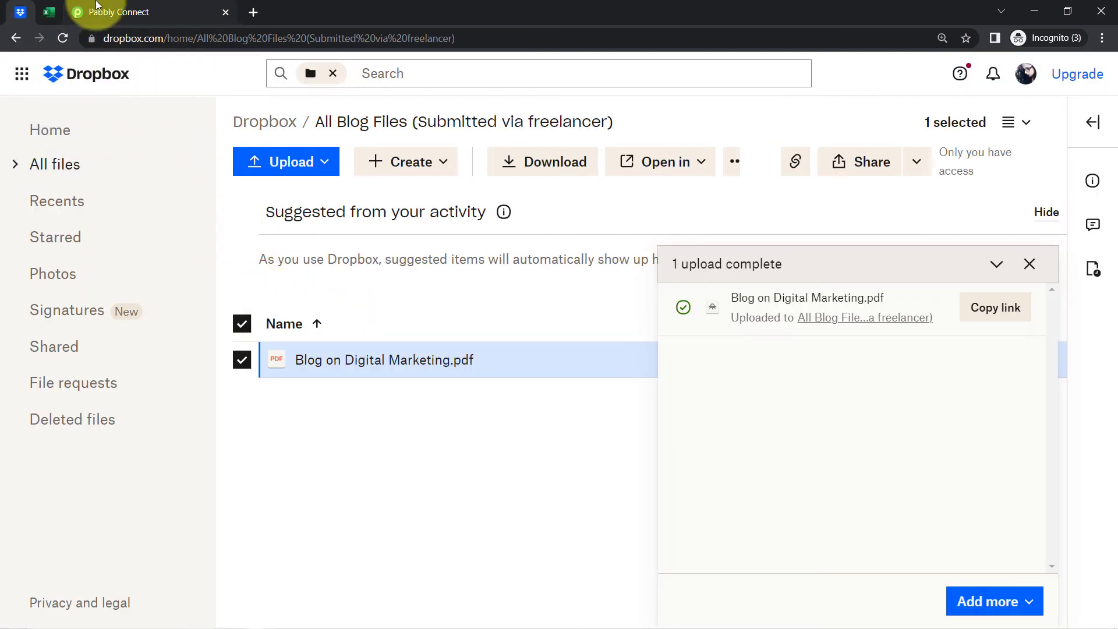